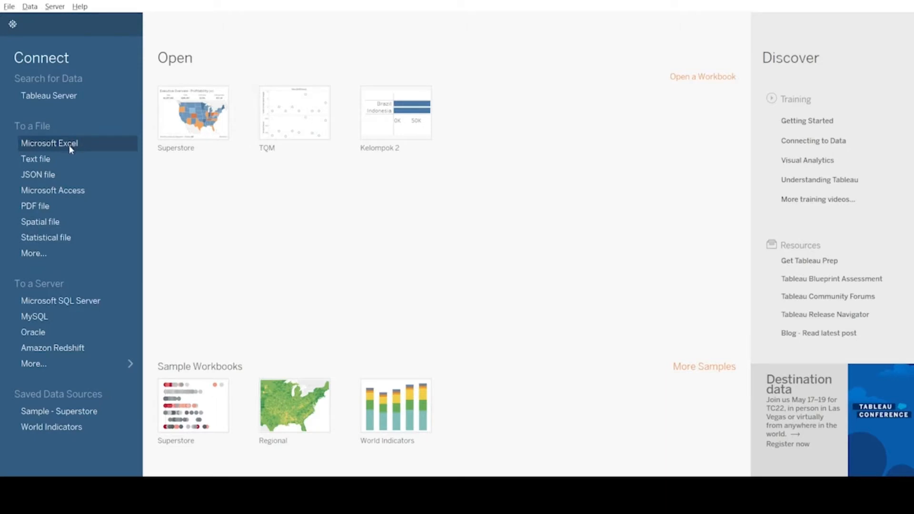
Connect to the Global Superstore Orders 2016 Excel workbook and add its Orders sheet to the data source
left_click(73, 146)
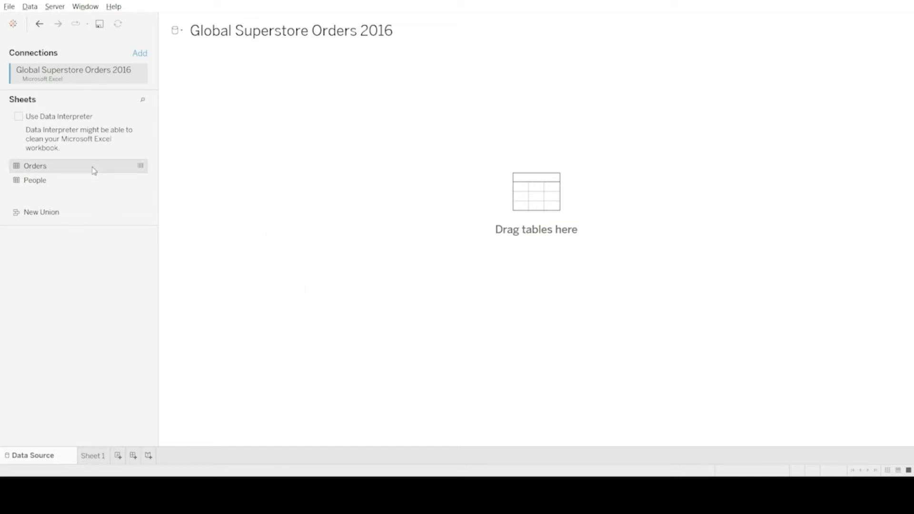
left_click_drag(94, 170, 382, 225)
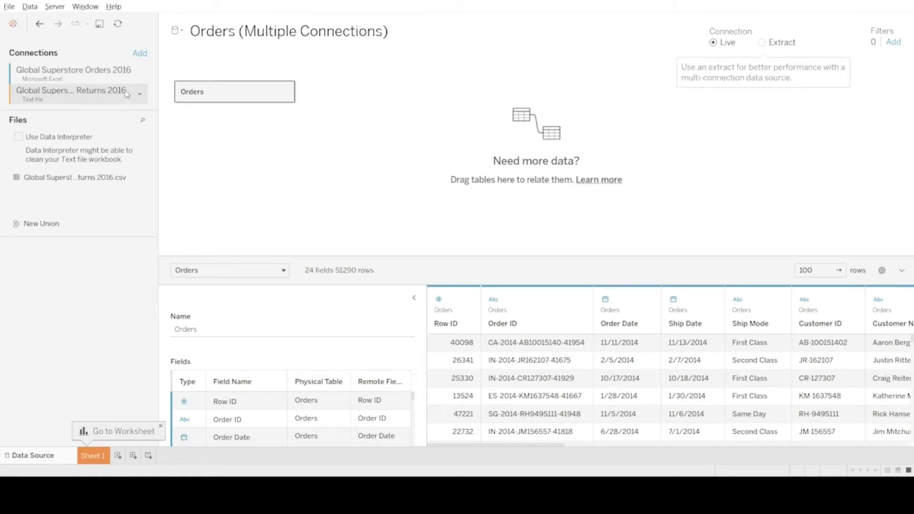
Open the Orders table's join view and join the Global Superstore Returns 2016 CSV file to it
double_click(247, 97)
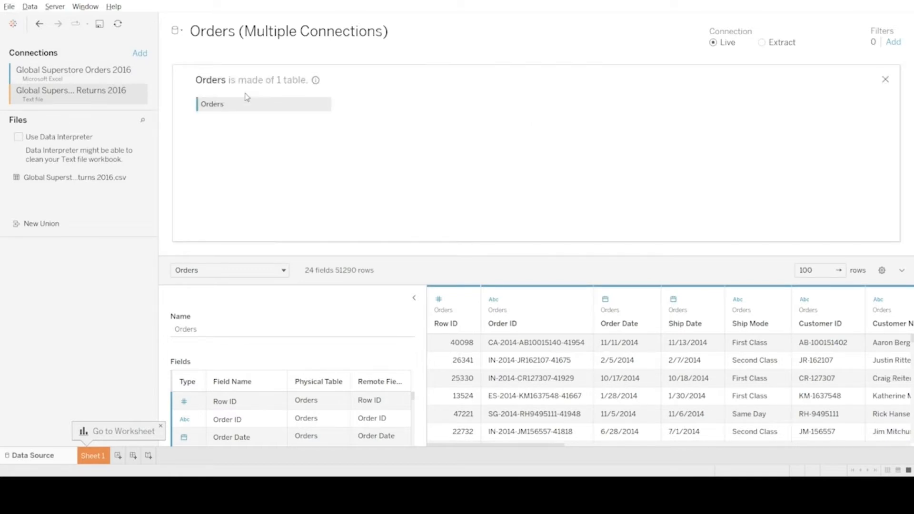
left_click(109, 182)
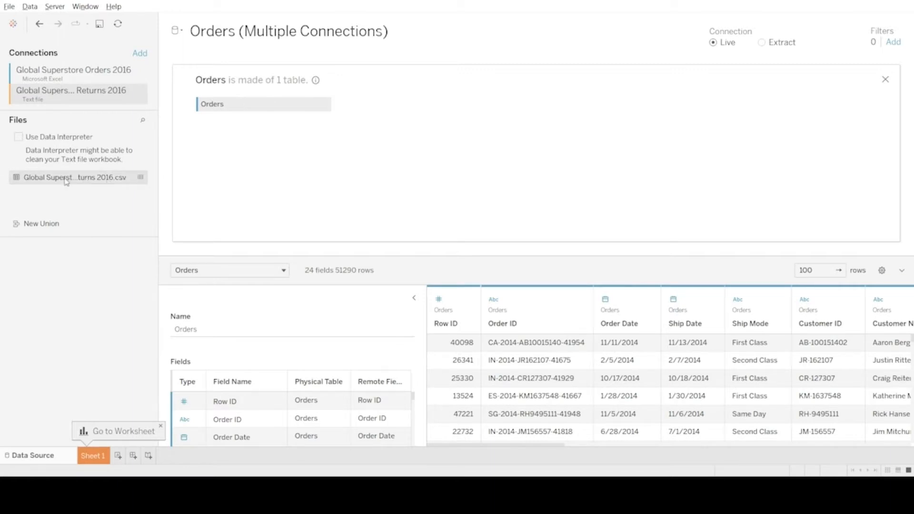
left_click_drag(66, 182, 310, 141)
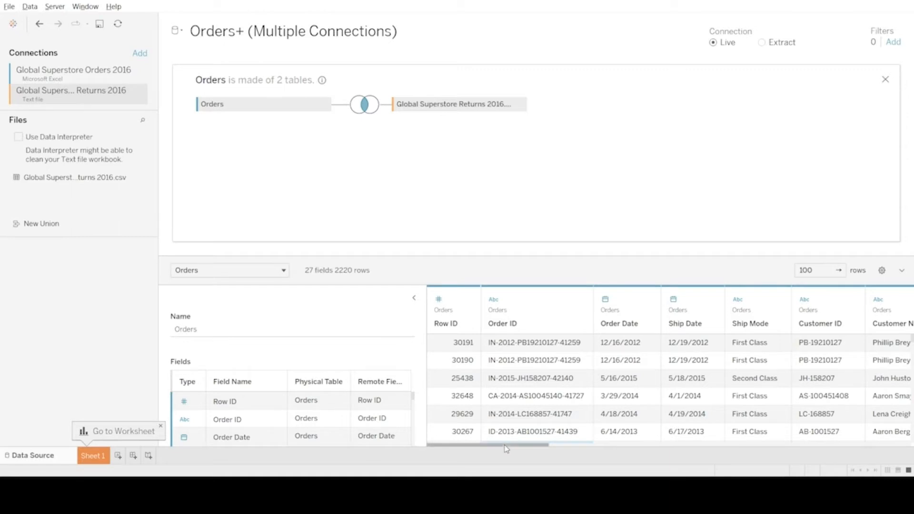
Examine the joined data from the Orders columns through to the Returned, Order ID and Region columns of the returns file
left_click_drag(504, 449, 648, 449)
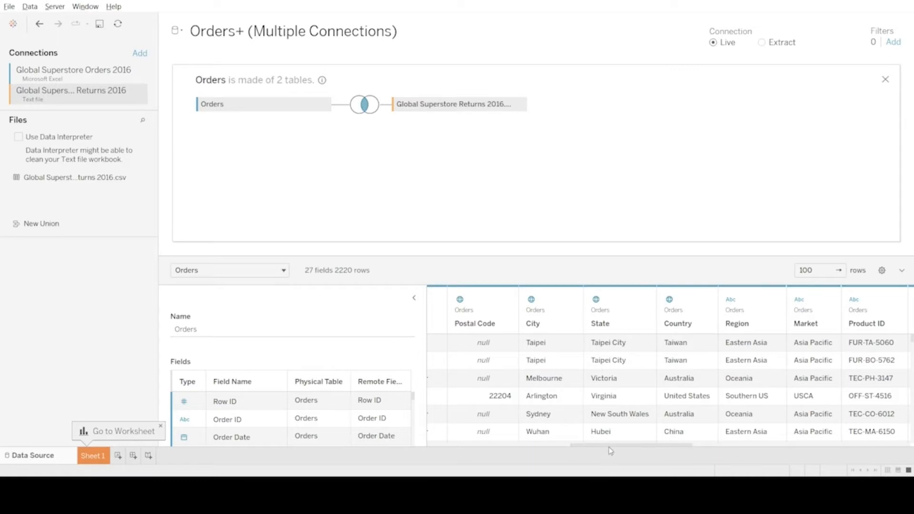
left_click_drag(624, 448, 473, 450)
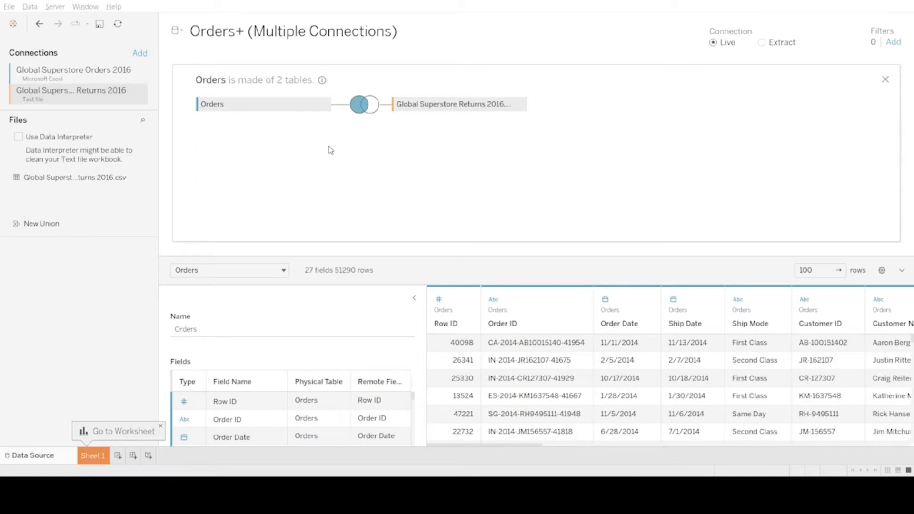
left_click_drag(466, 445, 859, 422)
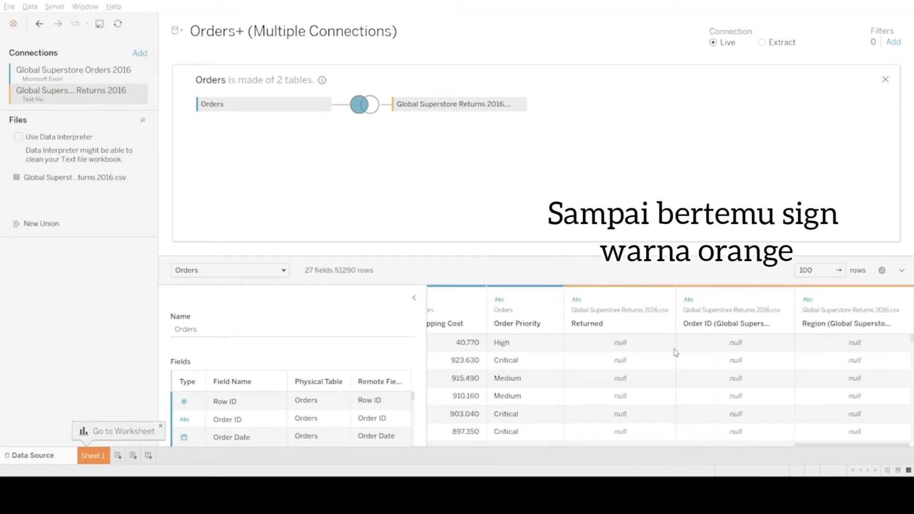
scroll(685, 367, "up", 2)
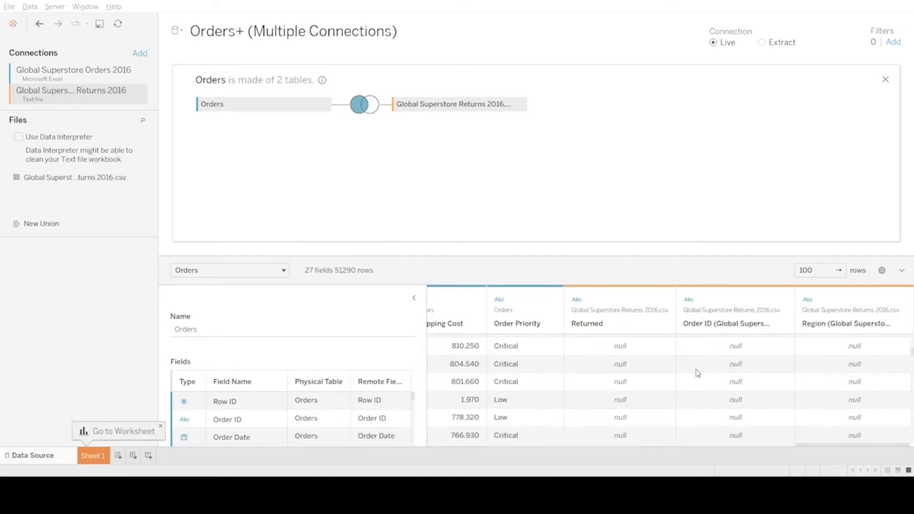
scroll(697, 373, "down", 10)
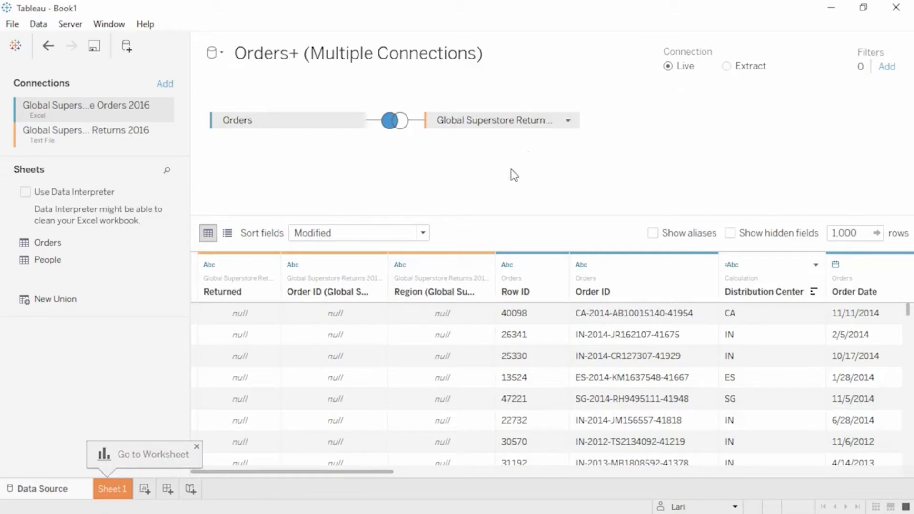
On Sheet 1, add Category and Segment to the rows, with Category first
left_click(113, 489)
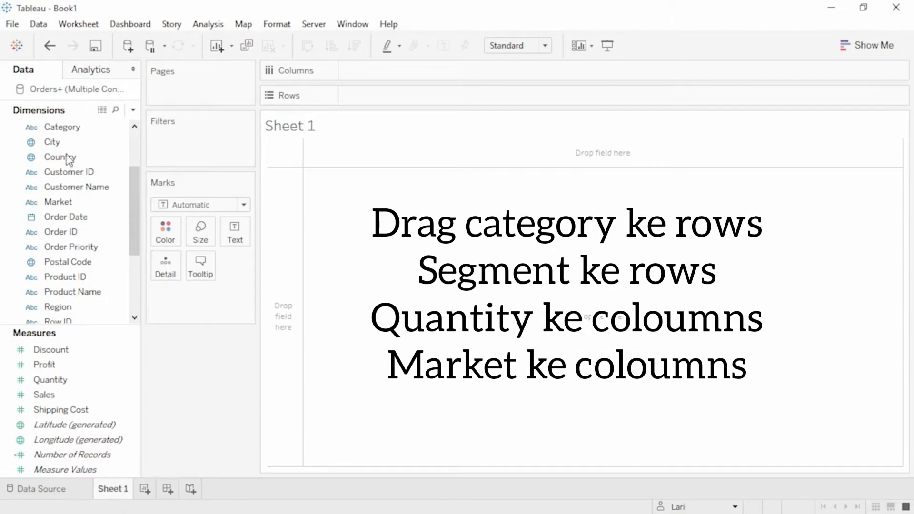
left_click(70, 130)
left_click_drag(72, 133, 364, 100)
left_click_drag(136, 206, 137, 224)
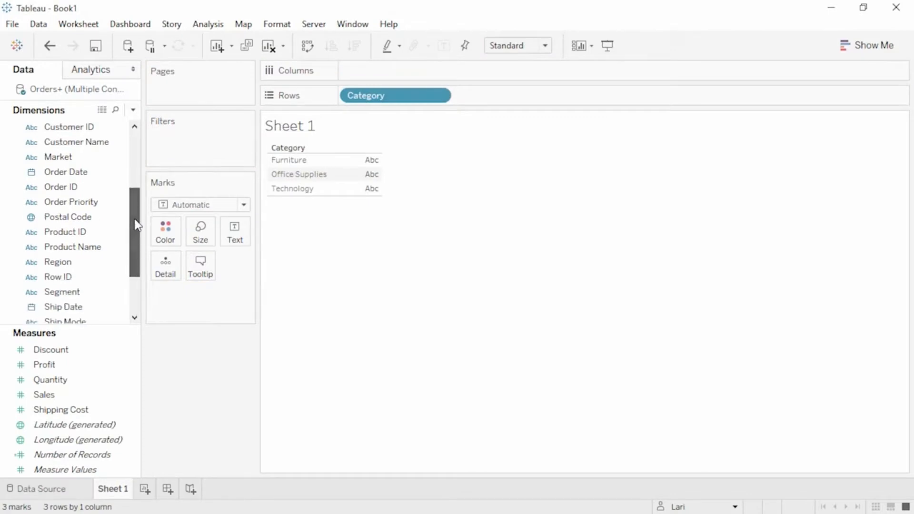
left_click_drag(87, 295, 489, 98)
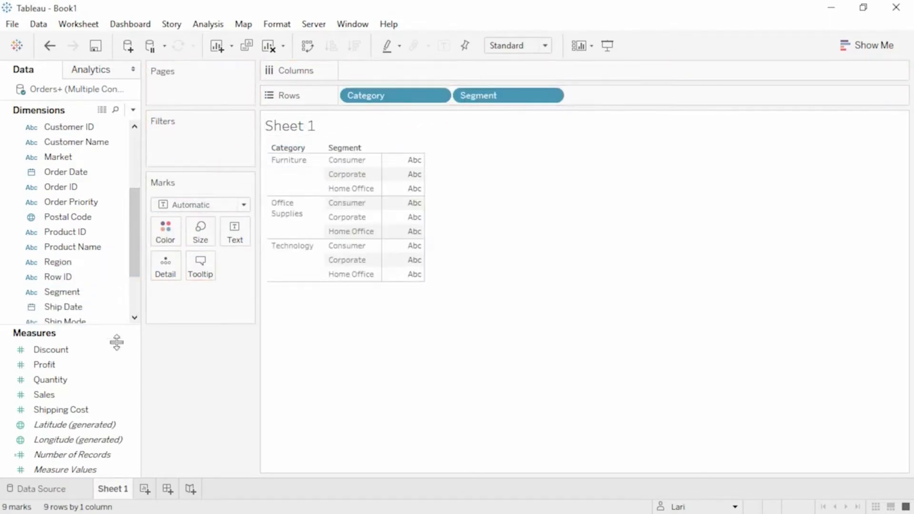
Add Quantity to the columns with Market ahead of it, and colour the bars by Market
left_click_drag(92, 380, 362, 74)
left_click_drag(118, 157, 350, 77)
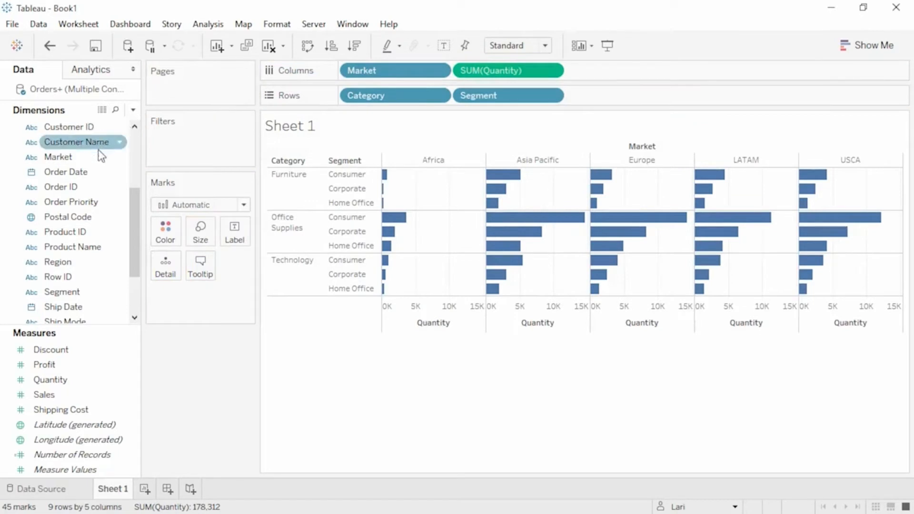
left_click_drag(100, 157, 158, 231)
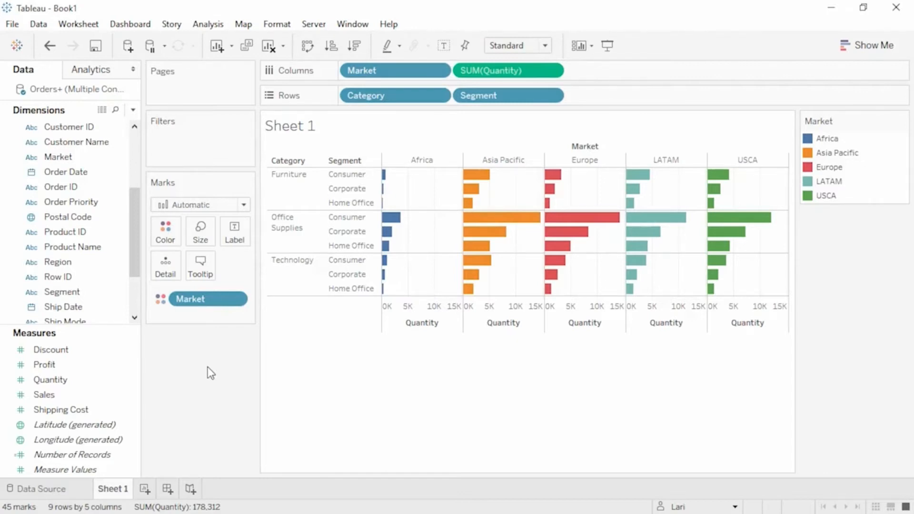
Clear Sheet 1 and plot Sales on the rows against Order Date on the columns
left_click(270, 46)
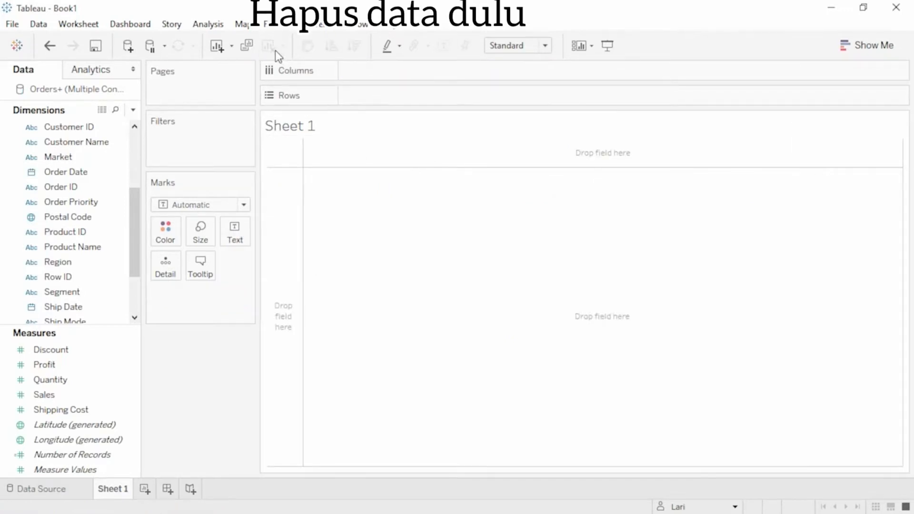
left_click(125, 398)
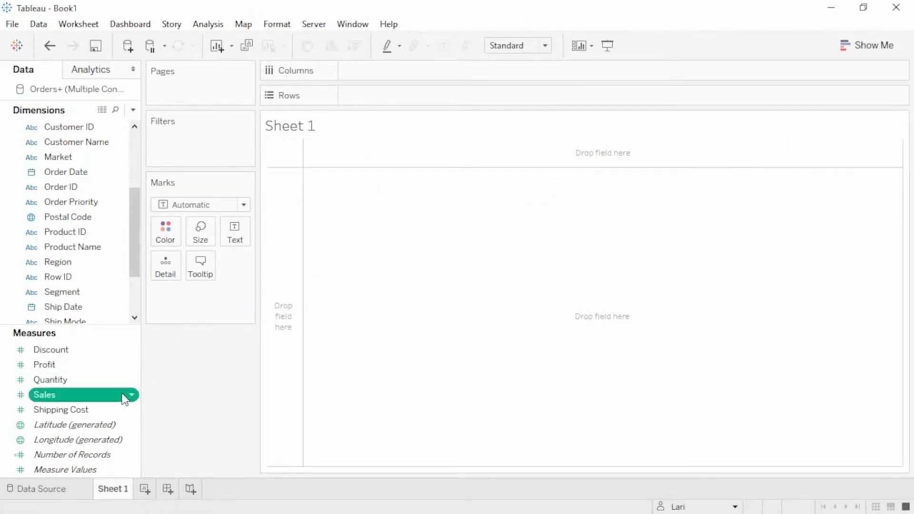
mouse_move(126, 398)
left_mouse_down()
mouse_move(234, 366)
mouse_move(283, 340)
left_mouse_up()
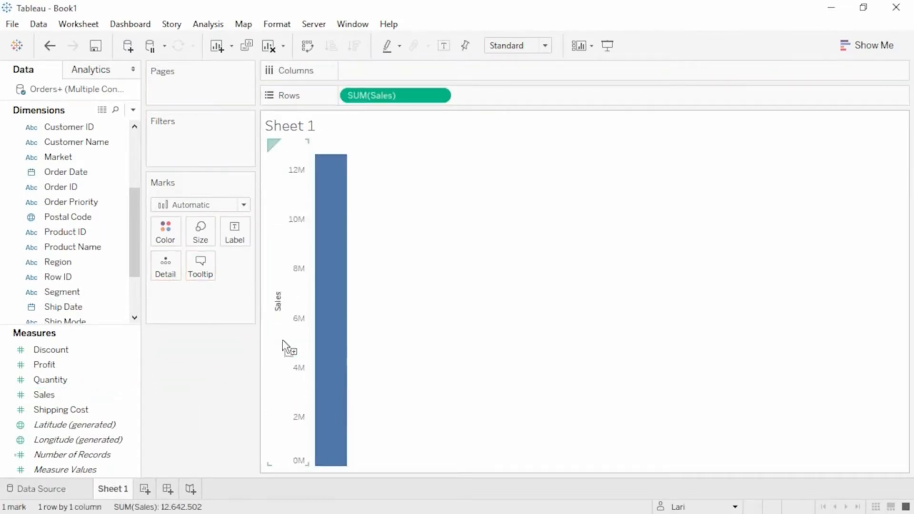
mouse_move(326, 344)
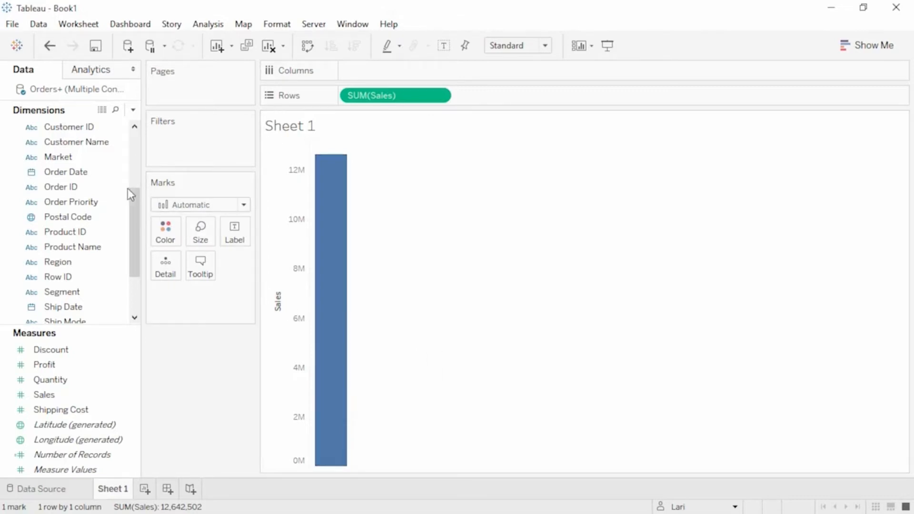
left_click_drag(71, 173, 324, 142)
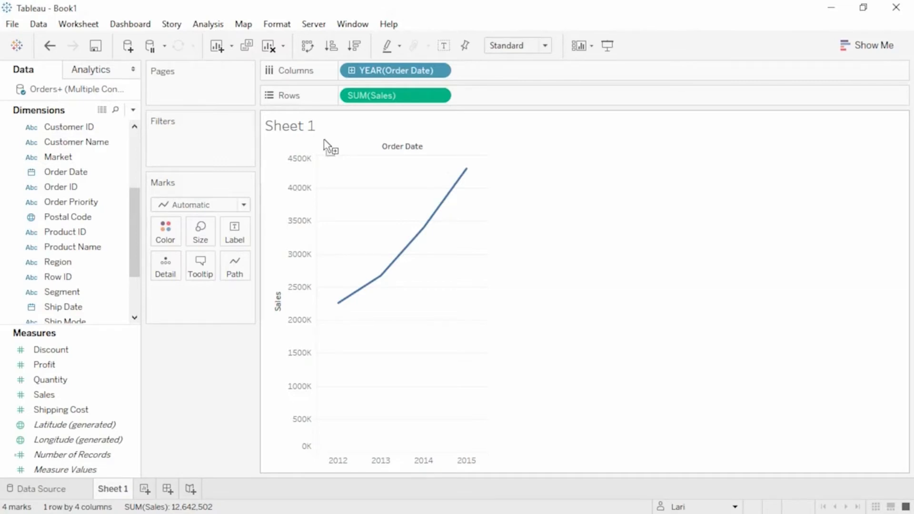
Expand Order Date into quarters, place the quarter ahead of the year, and use the year to colour the lines
left_click(352, 71)
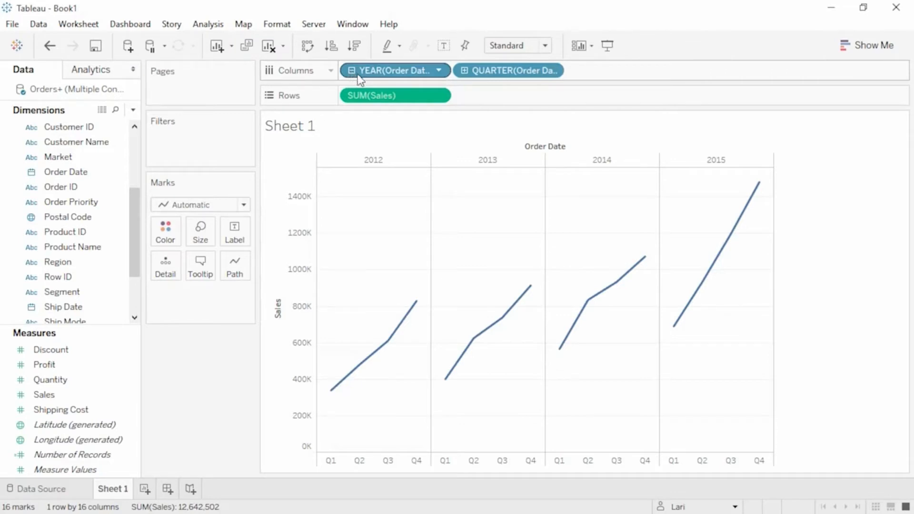
left_click_drag(395, 78, 595, 77)
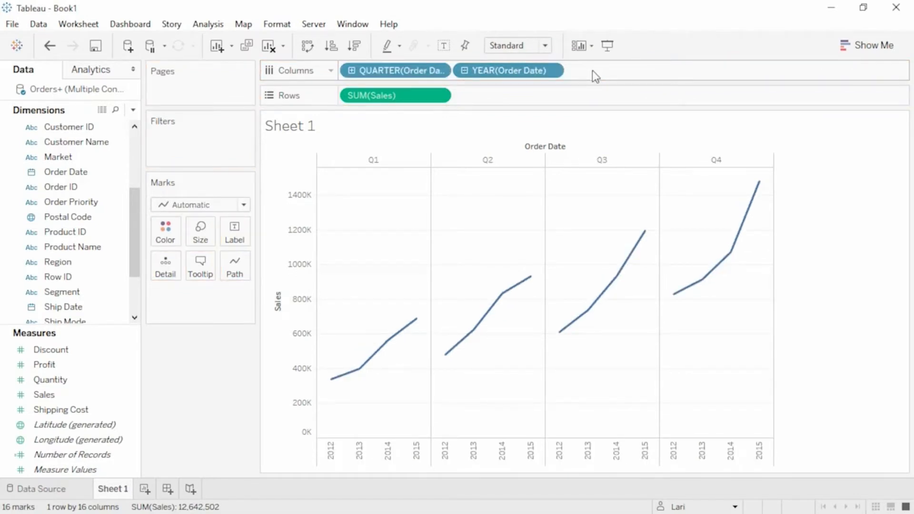
left_click_drag(523, 72, 171, 235)
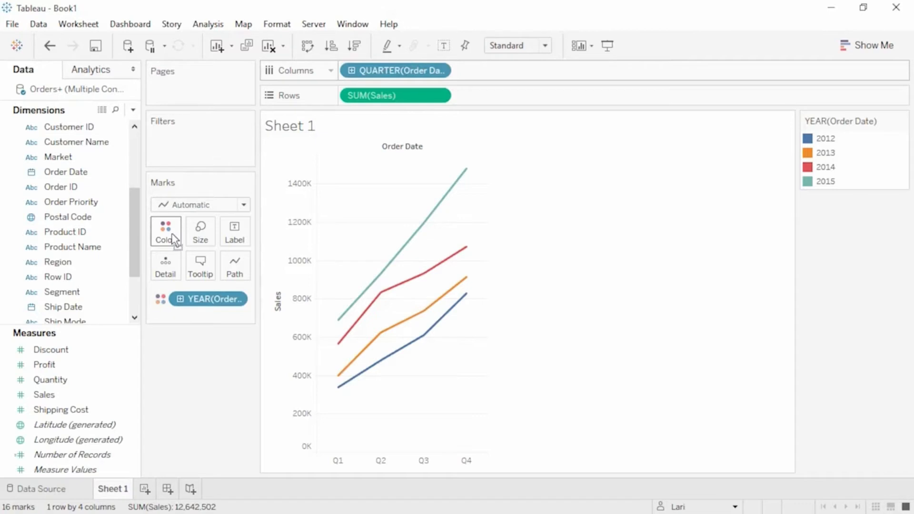
Change the Order Date level on the columns from quarter to the discrete month
left_click(439, 71)
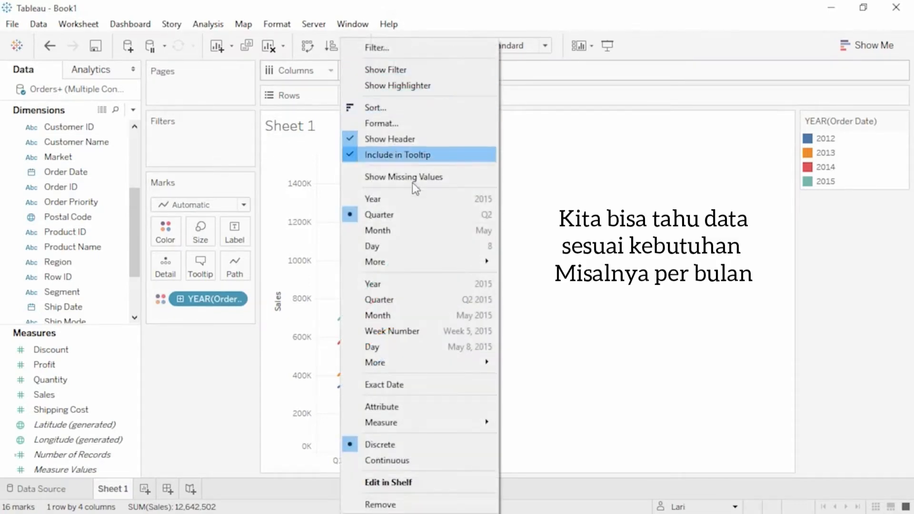
left_click(409, 230)
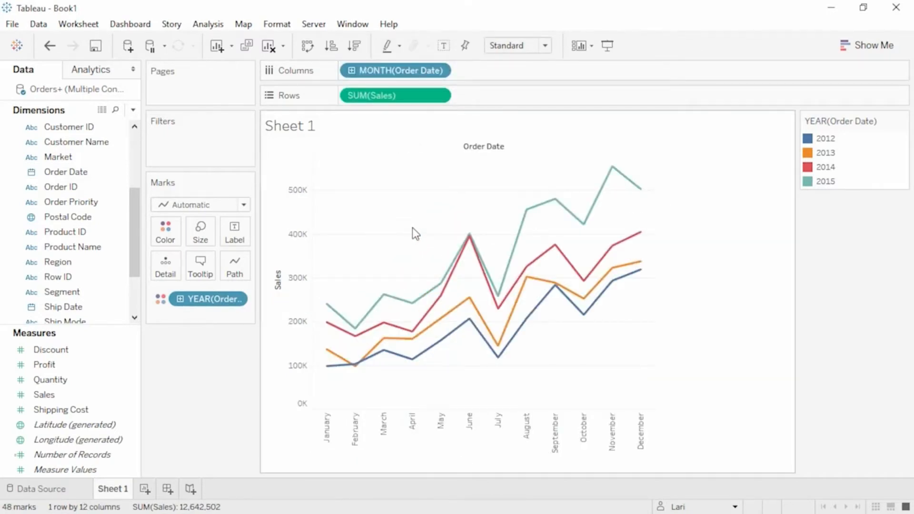
Try the Average aggregation for Sales on the rows and undo the change
left_click(439, 96)
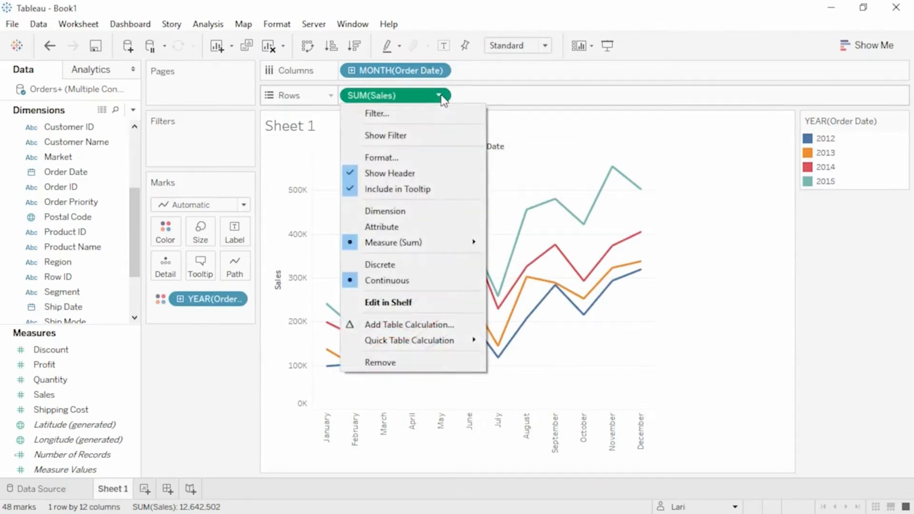
mouse_move(435, 242)
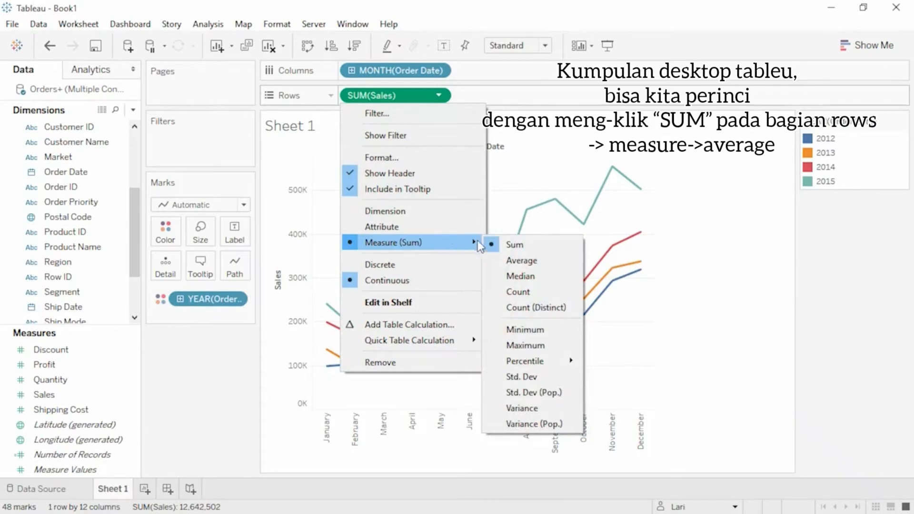
left_click(516, 261)
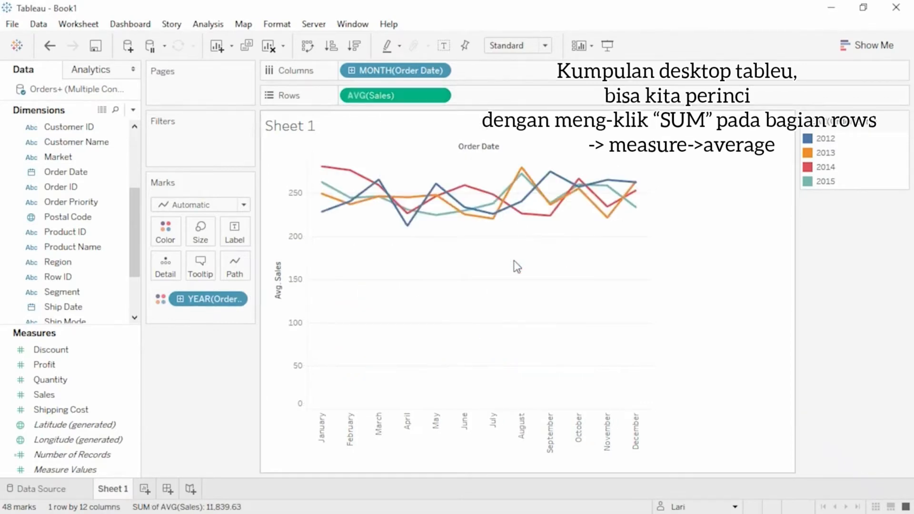
left_click(54, 49)
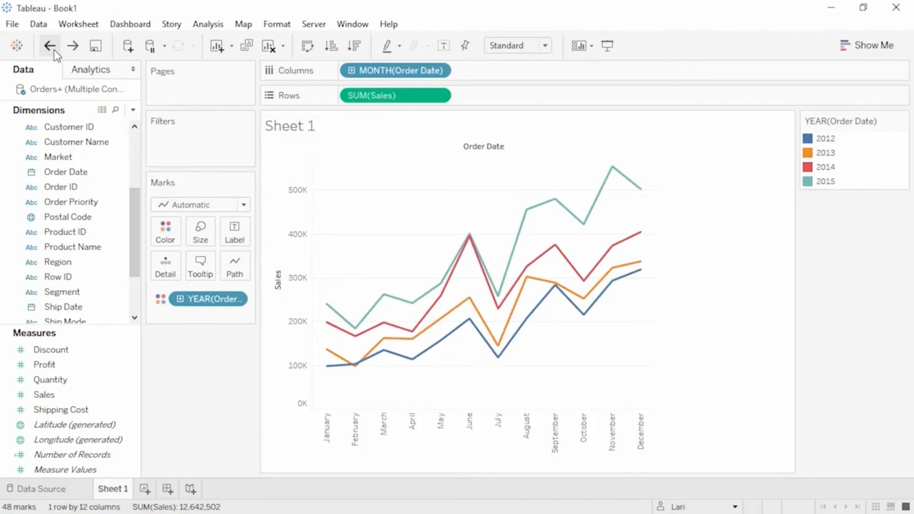
Apply the Year Over Year Growth quick table calculation to Sales on the rows
left_click(438, 96)
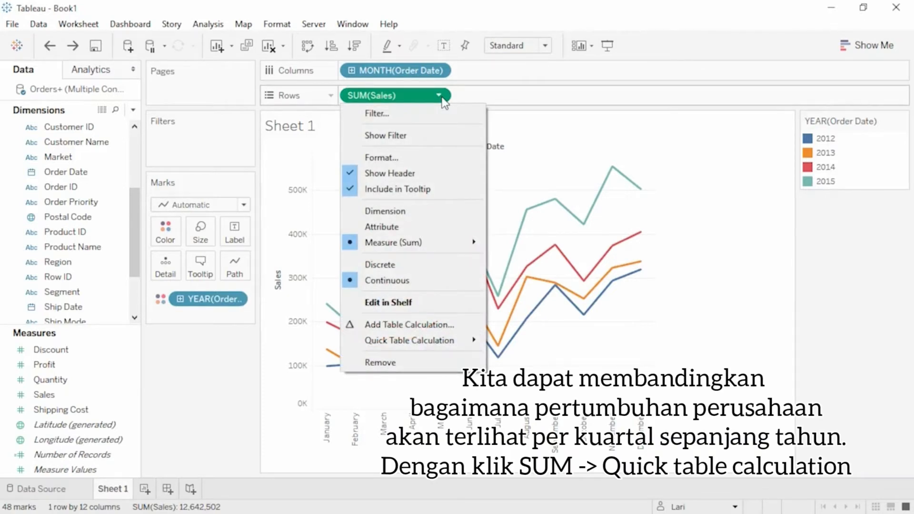
mouse_move(447, 342)
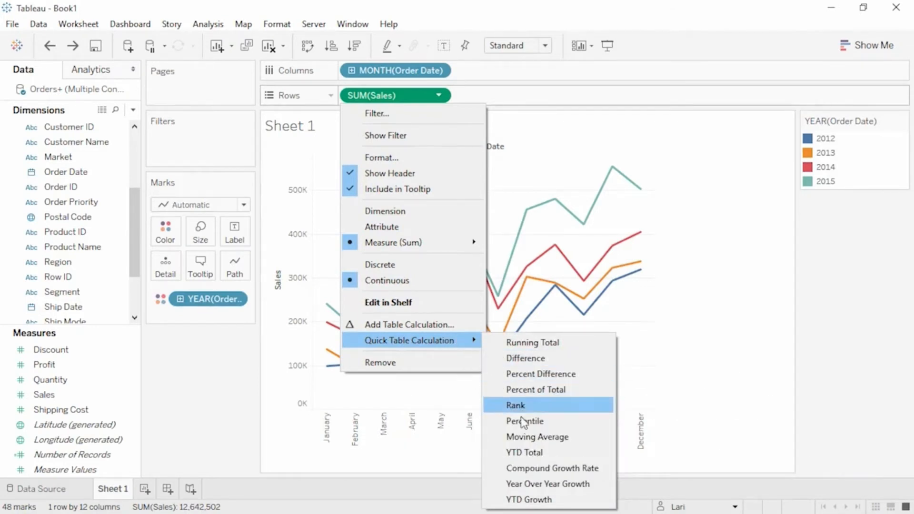
left_click(536, 484)
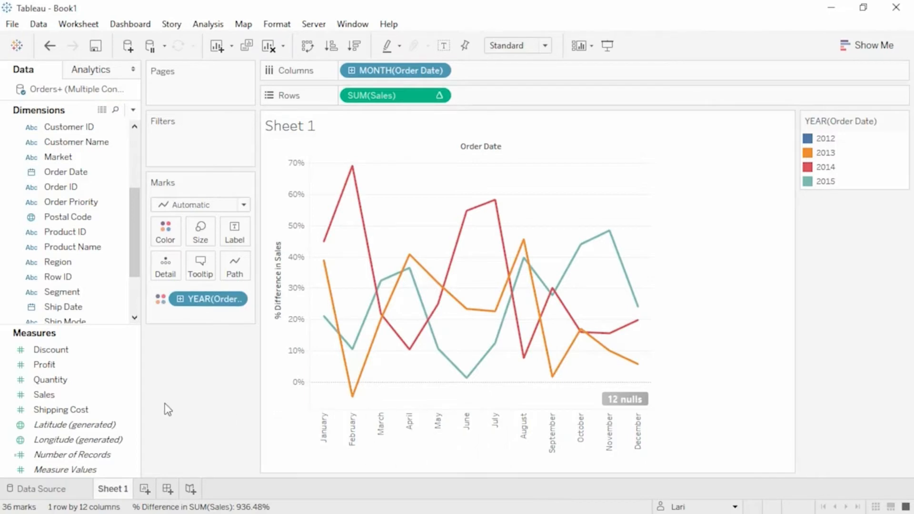
Add a plain Sales measure to the rows ahead of the growth calculation, and move the growth calculation to the tooltip
left_click(93, 398)
left_click_drag(96, 404, 347, 101)
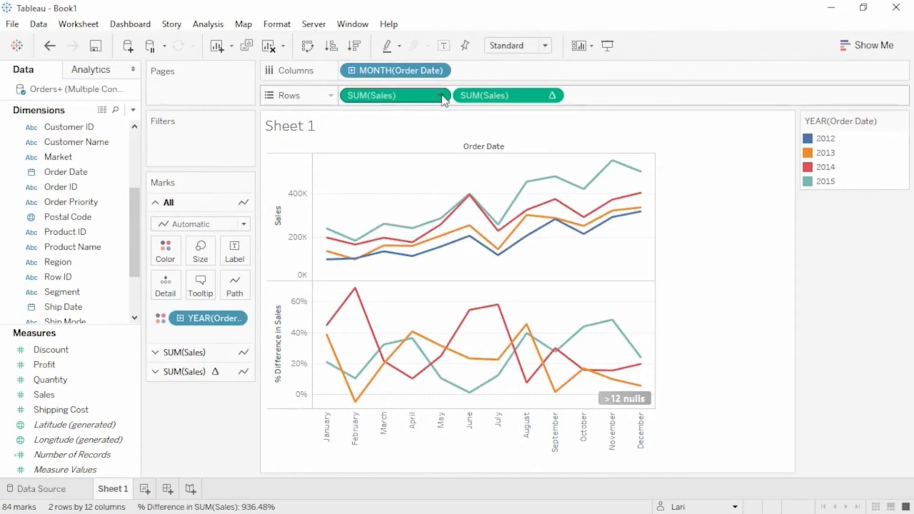
left_click_drag(471, 99, 205, 281)
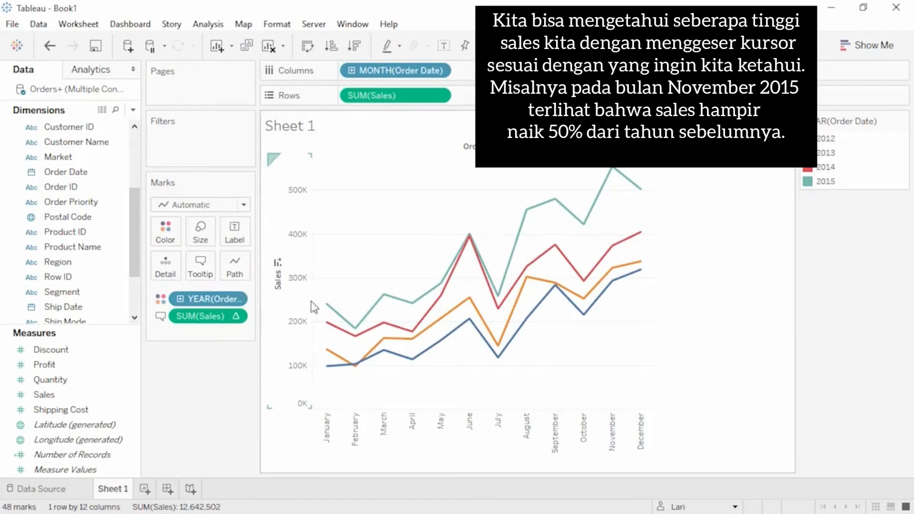
mouse_move(330, 311)
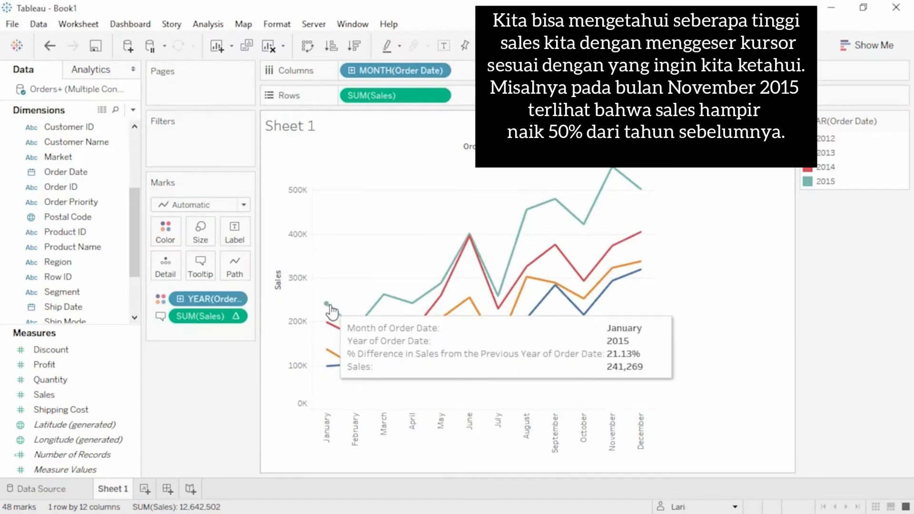
Add Category to the rows ahead of Sales to split the chart by product category
mouse_move(611, 174)
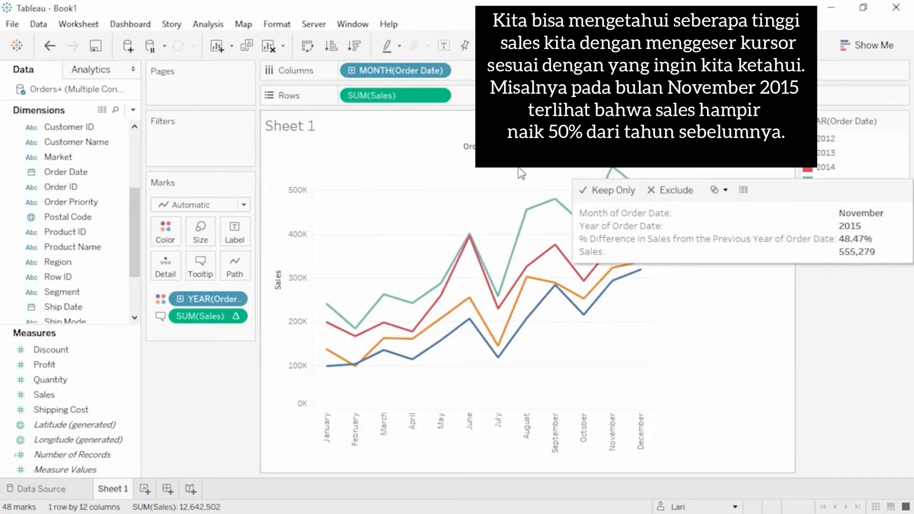
left_click_drag(135, 208, 344, 101)
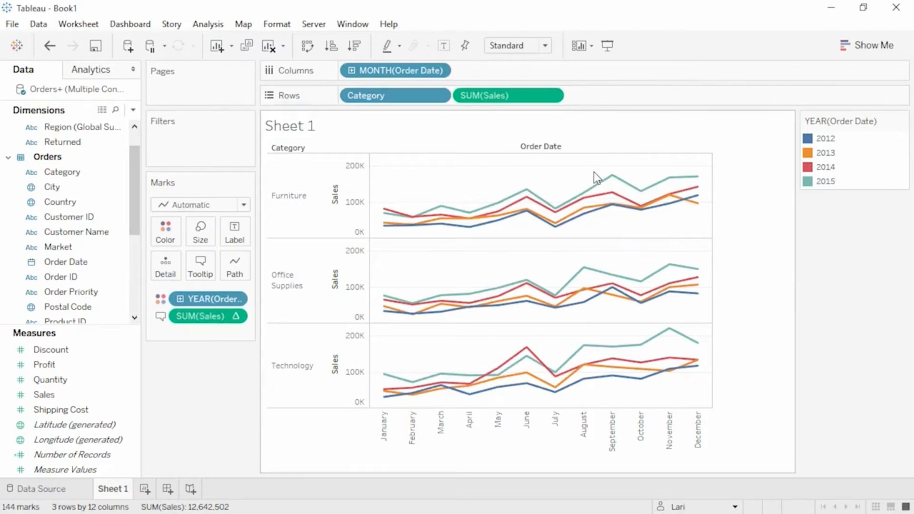
Add a point annotation reading "Fall Sale" above the Furniture lines near August
right_click(573, 179)
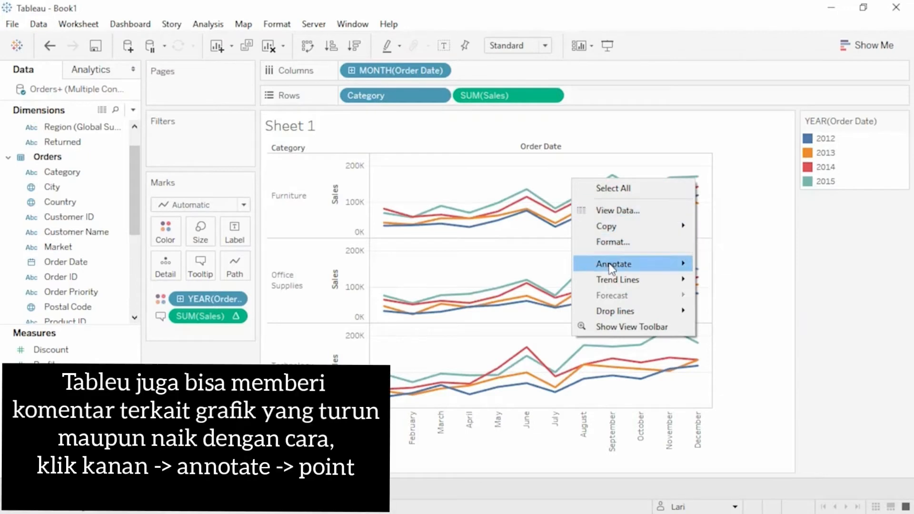
mouse_move(612, 267)
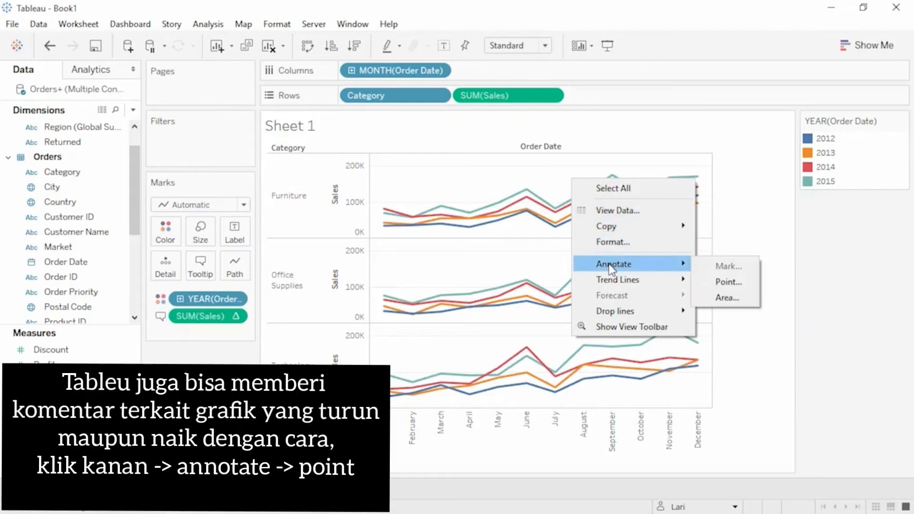
left_click(717, 281)
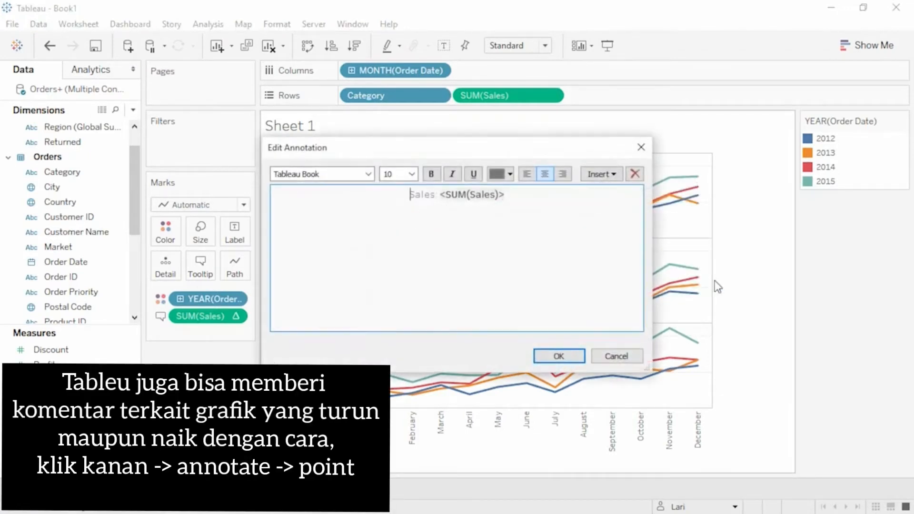
type("Fall Sale")
left_click(567, 359)
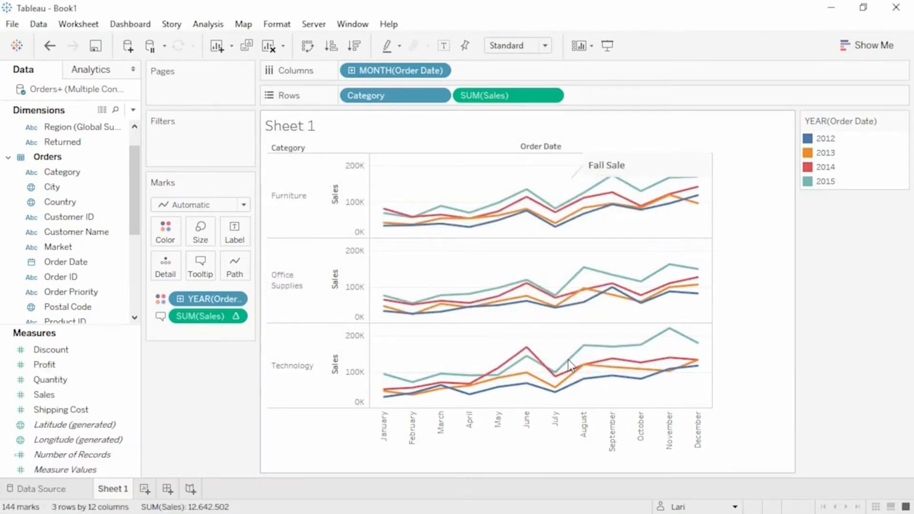
right_click(555, 342)
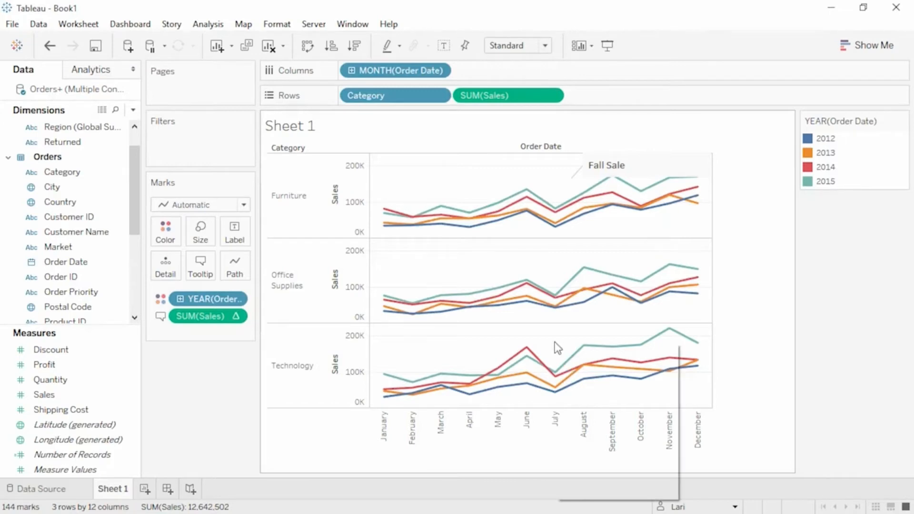
mouse_move(608, 388)
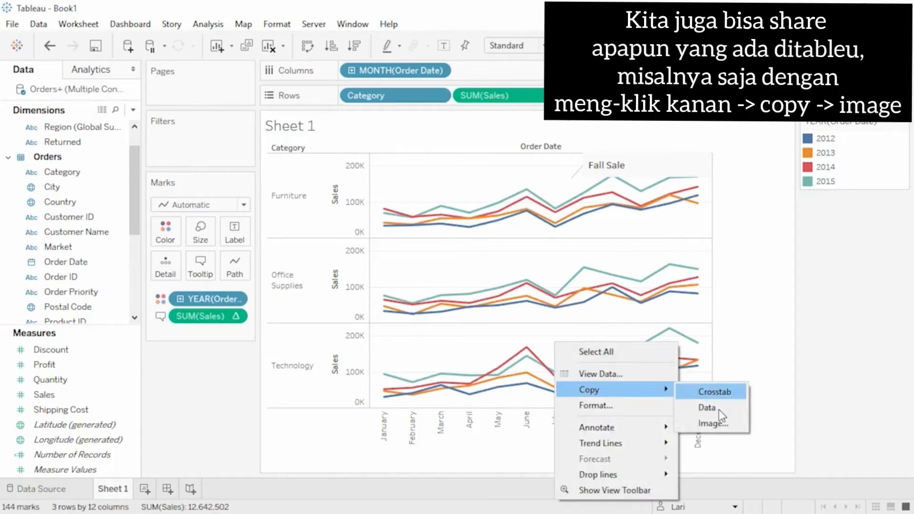
left_click(723, 421)
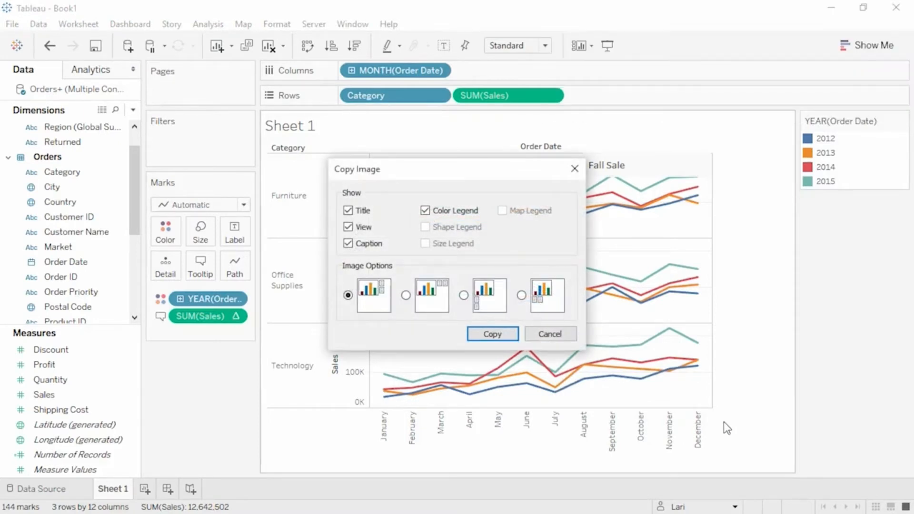
left_click(575, 167)
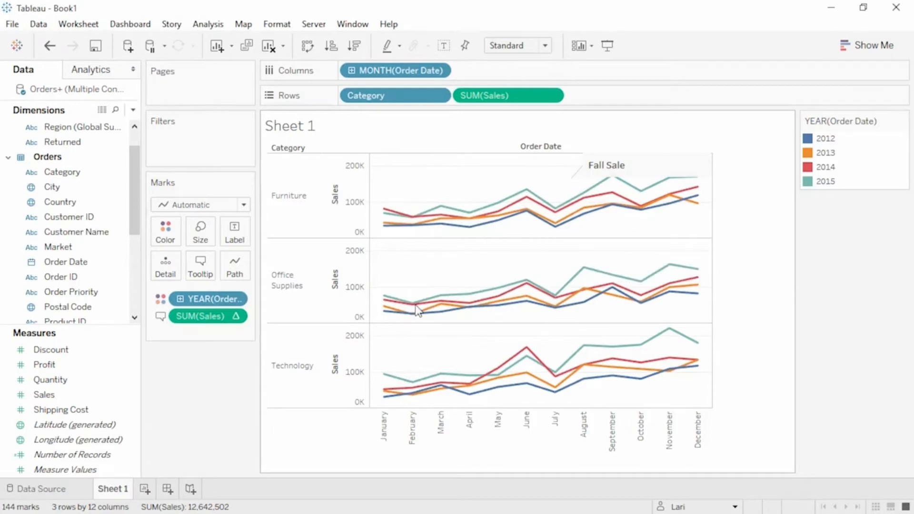
Rename the Sheet 1 worksheet as "Sales Seasonality"
double_click(120, 489)
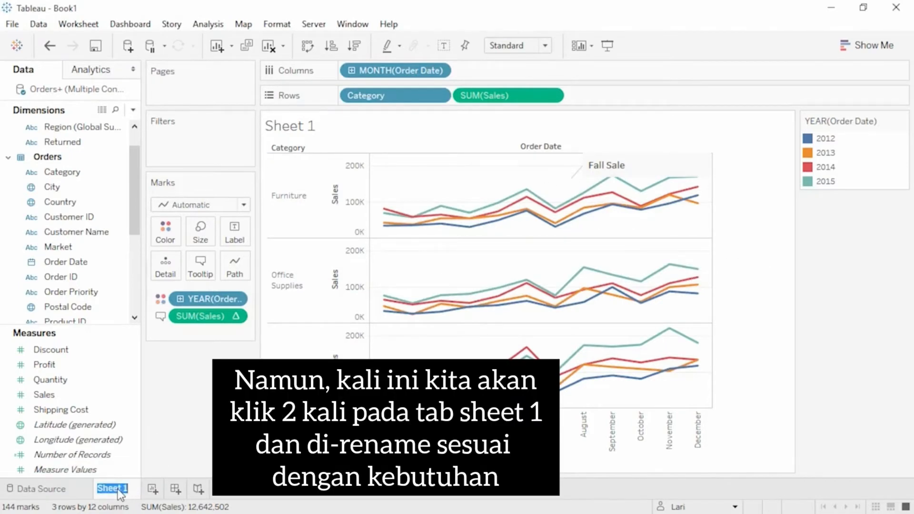
type("Sales Seasonality")
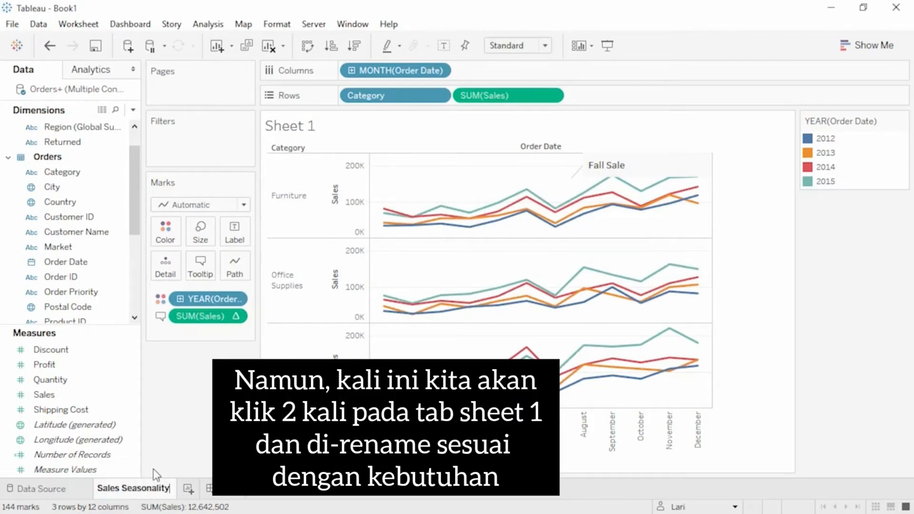
key("Return")
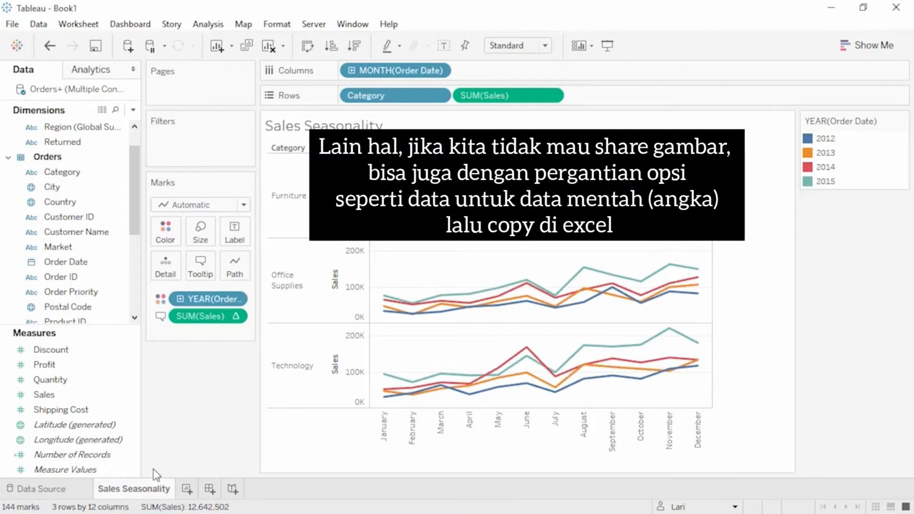
Copy the data behind the Sales Seasonality chart
right_click(403, 354)
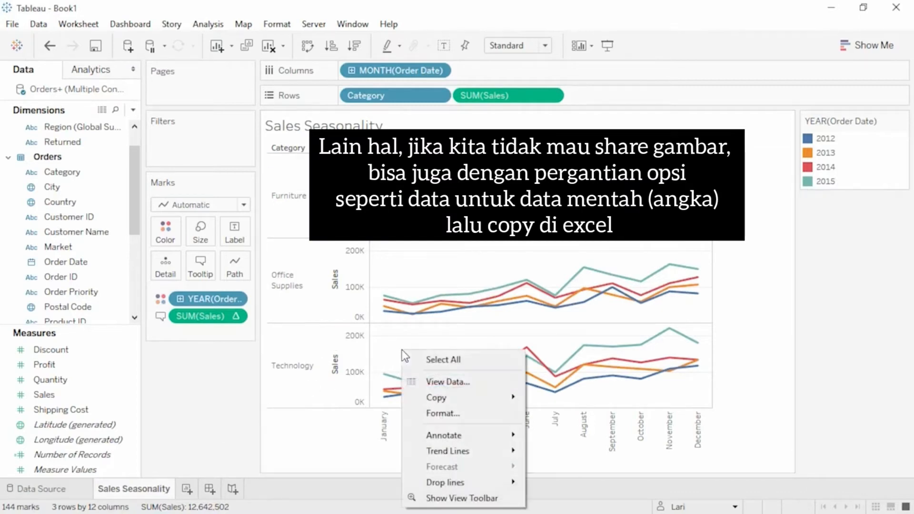
mouse_move(419, 396)
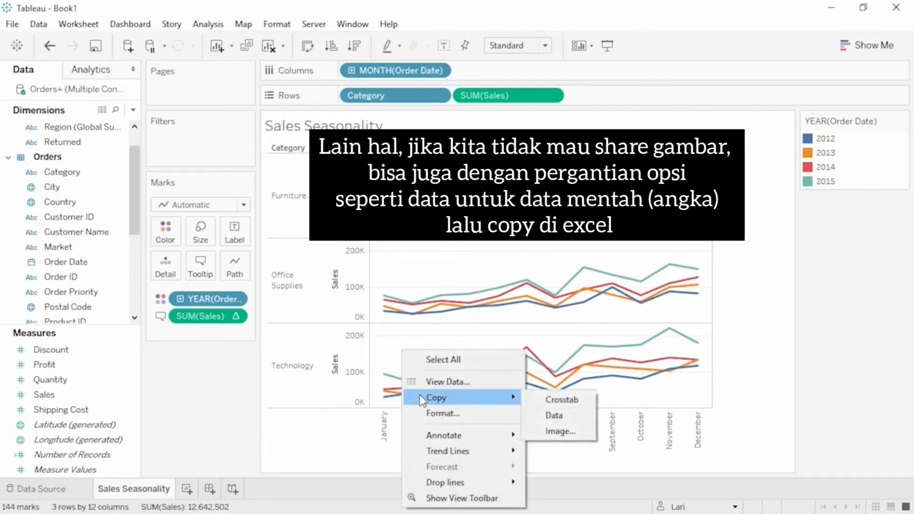
left_click(559, 418)
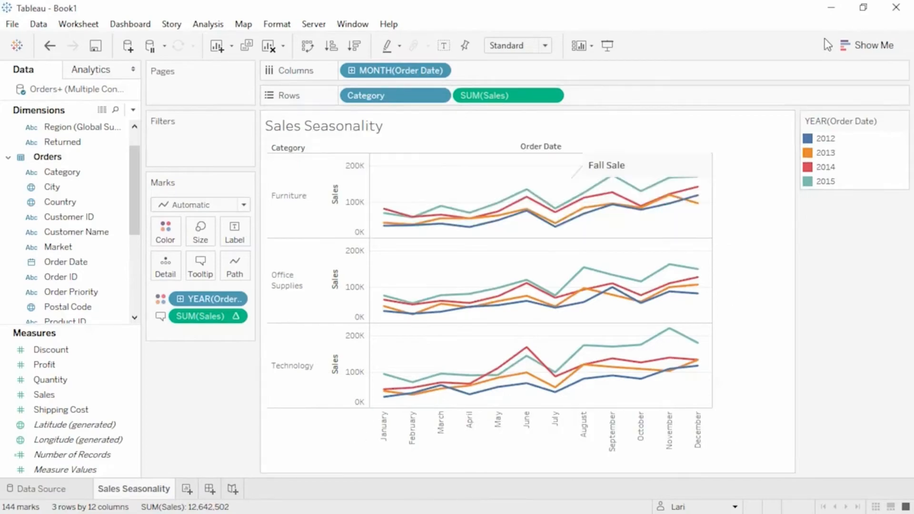
Switch to the blank Excel workbook, paste the copied data at cell A1, and select the % Difference in Sales column
left_click(830, 8)
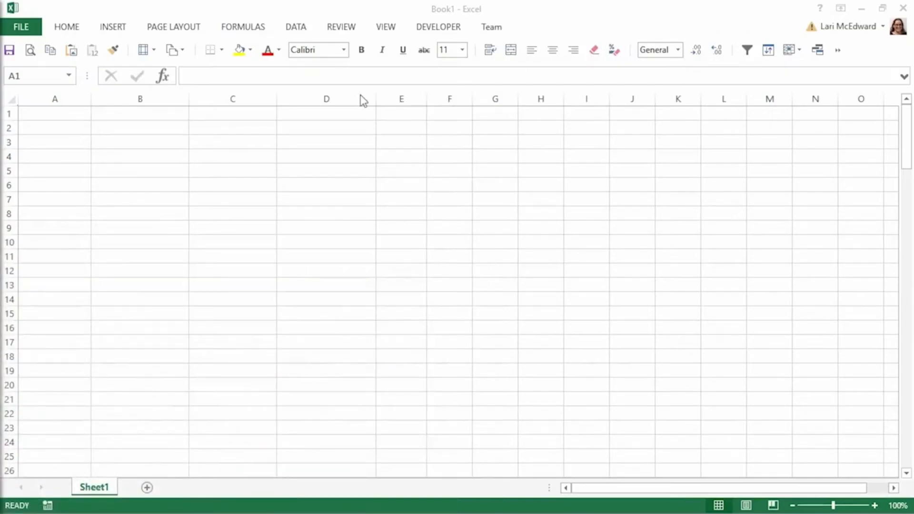
left_click(74, 114)
key("ctrl+v")
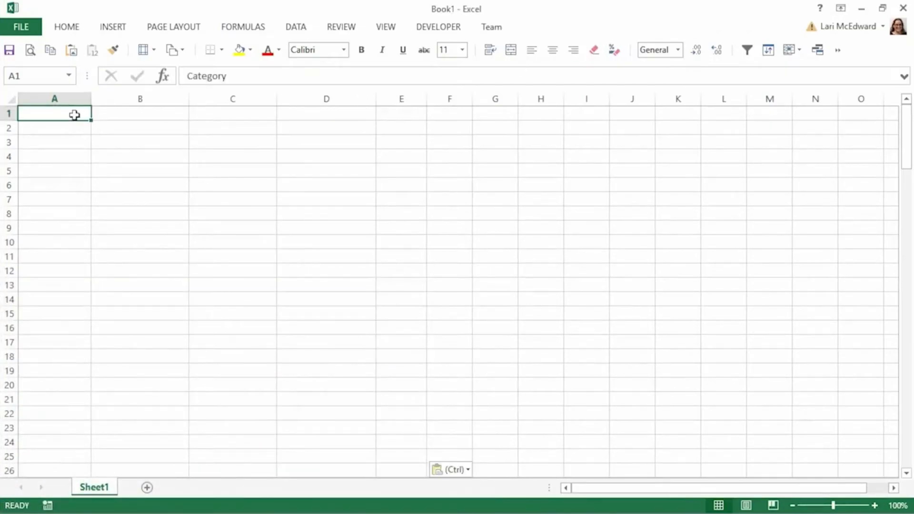
left_click(304, 97)
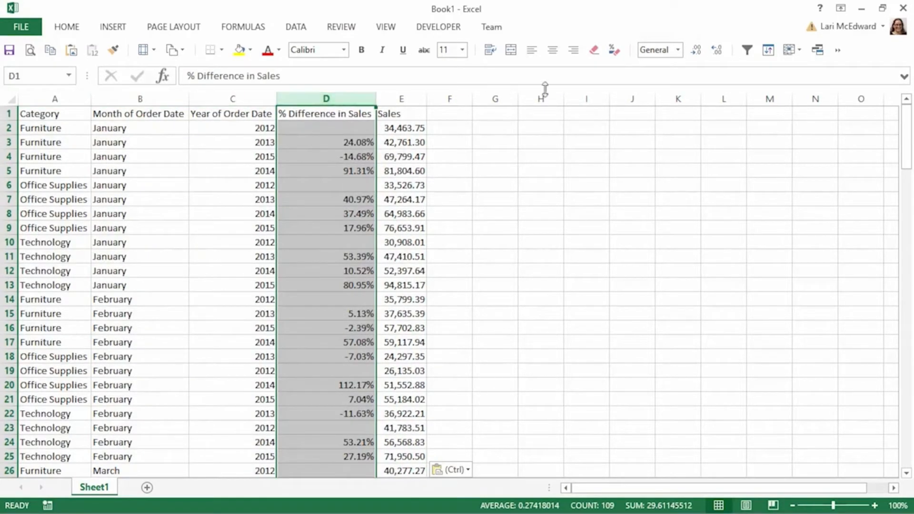
Return to Tableau and duplicate the Sales Seasonality sheet as a crosstab
left_click(862, 9)
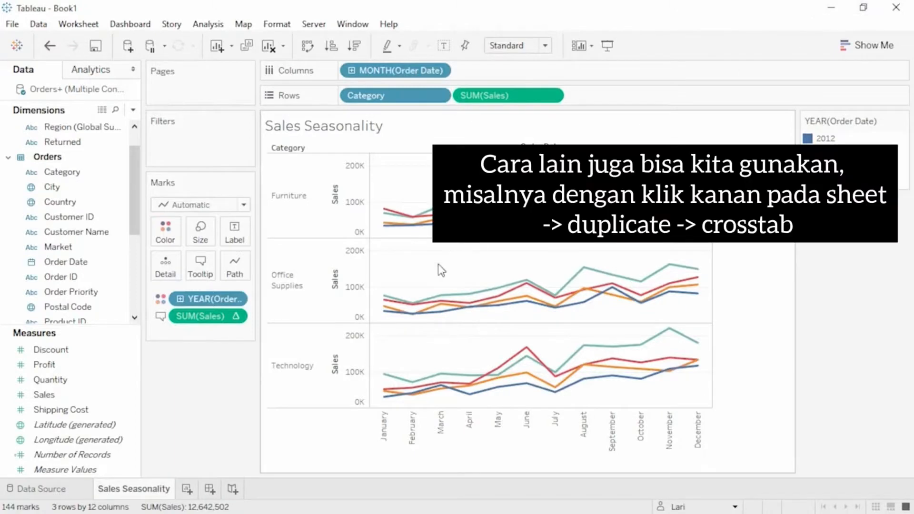
right_click(146, 490)
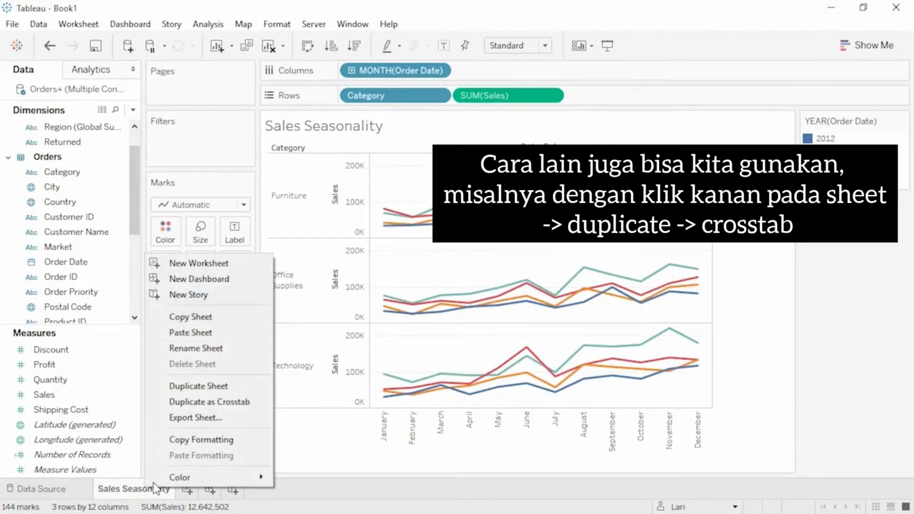
left_click(188, 406)
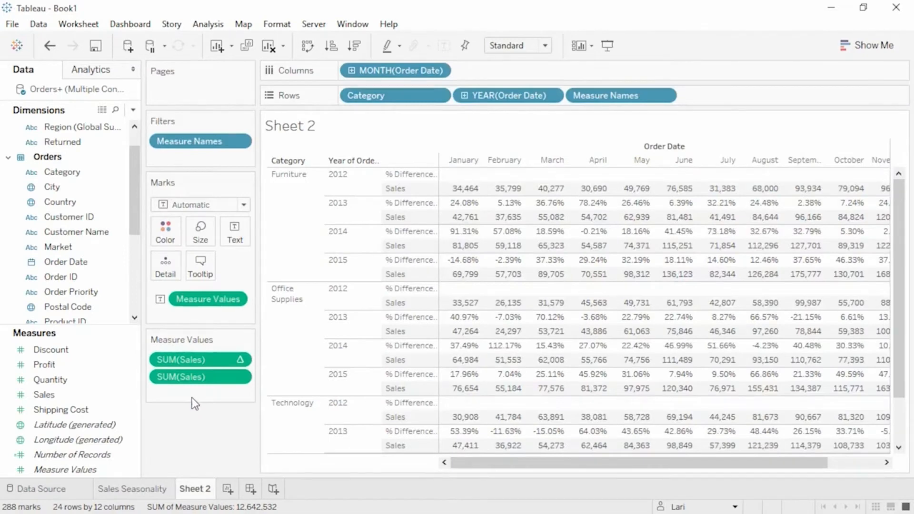
Swap the crosstab's rows and columns, and move Category to the rows after the order month
left_click(305, 45)
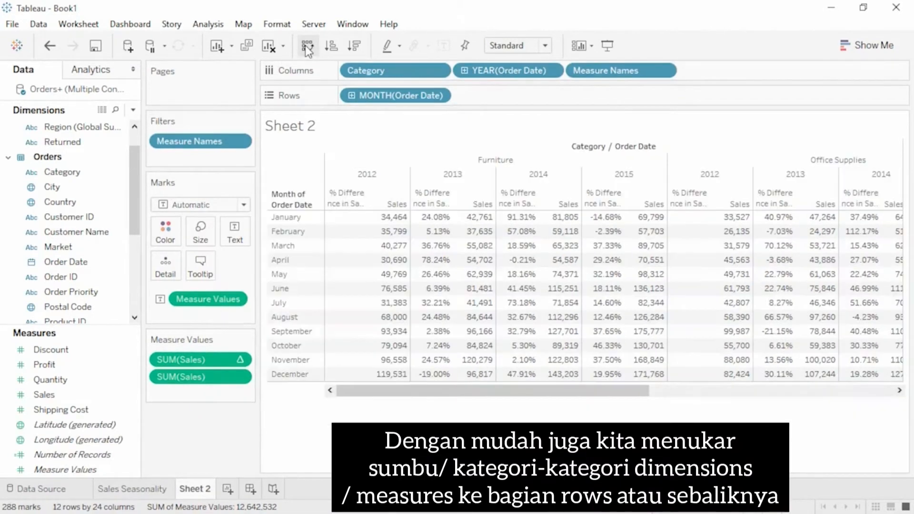
left_click_drag(369, 61, 486, 105)
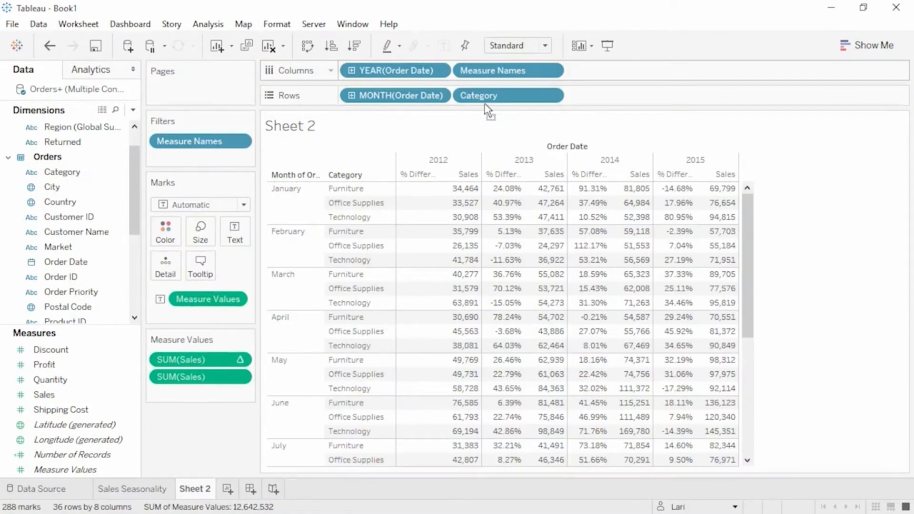
Hide the Sheet 2 title and set the crosstab's fit to Entire View
right_click(415, 123)
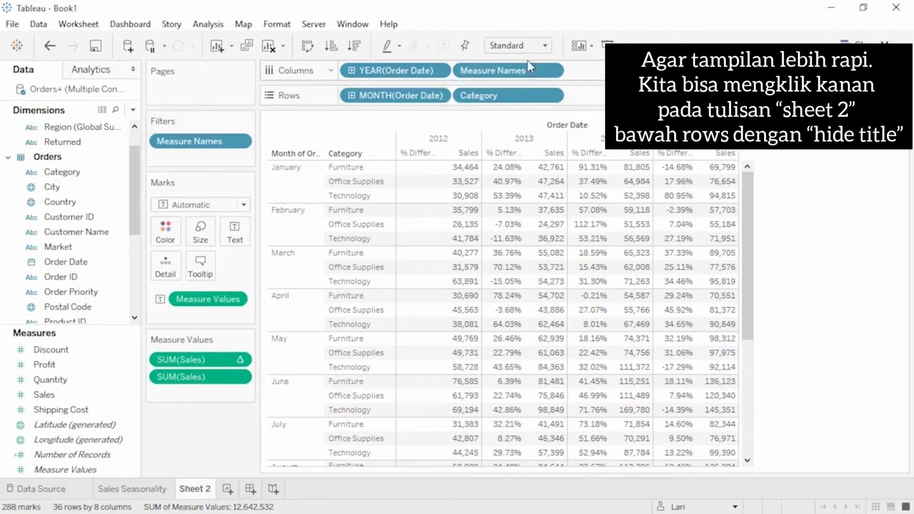
left_click(545, 45)
left_click(521, 103)
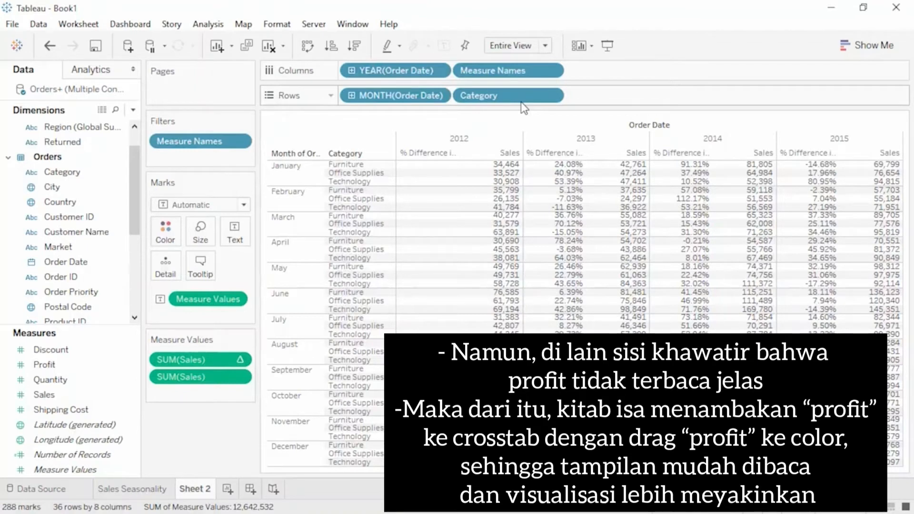
Color the crosstab marks by Profit, using the Green-Gold palette with stepped color in 6 steps
left_click_drag(106, 360, 168, 236)
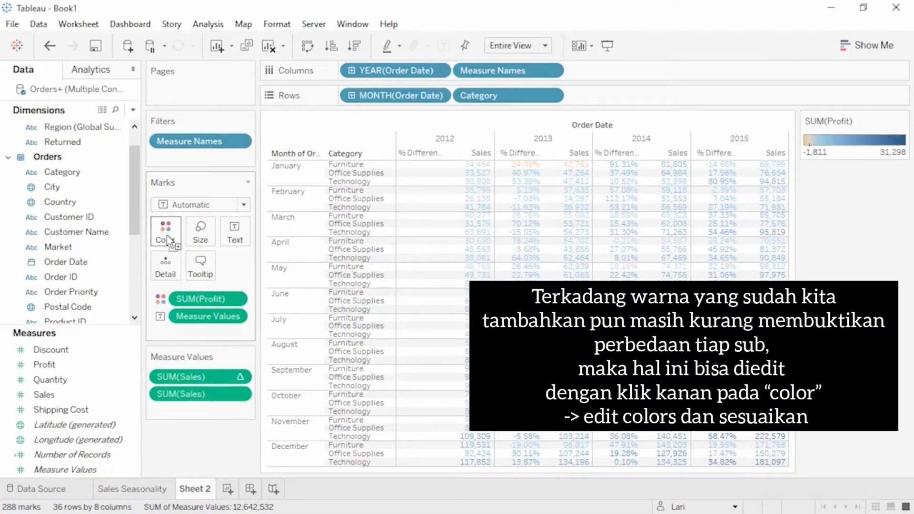
left_click(167, 237)
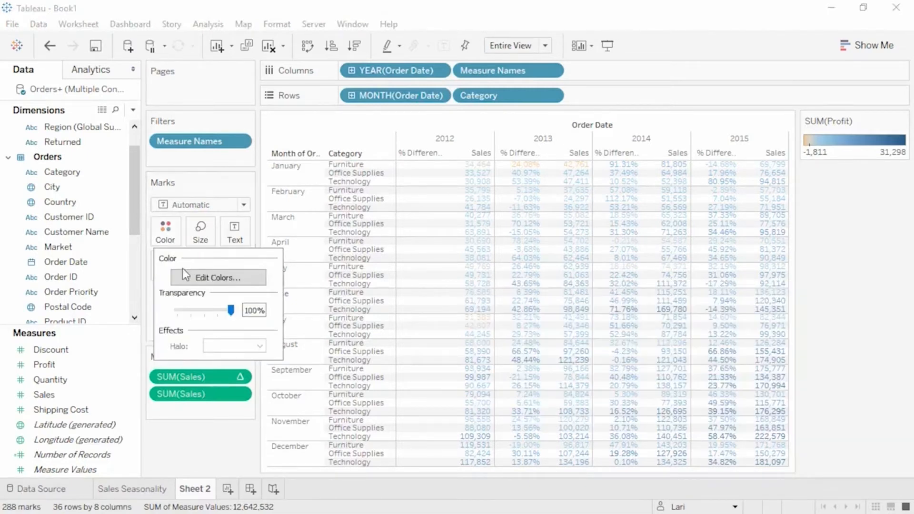
left_click(189, 278)
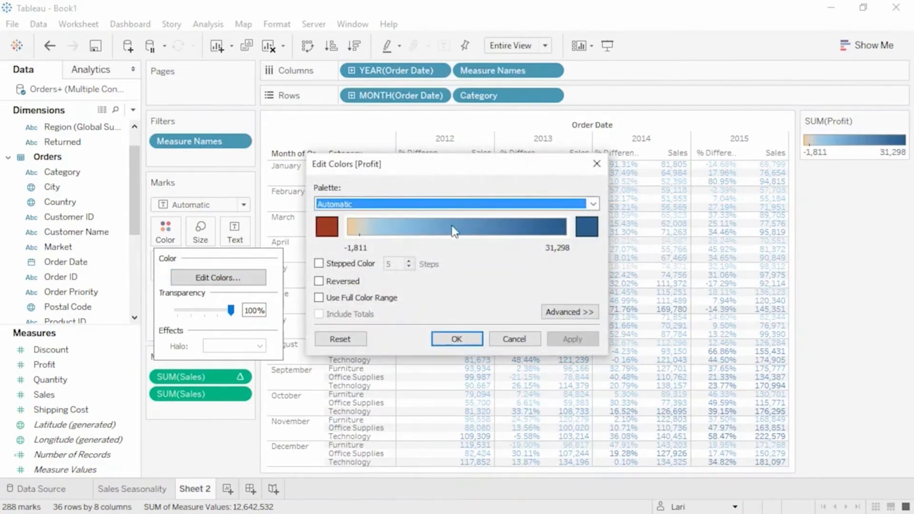
left_click(595, 203)
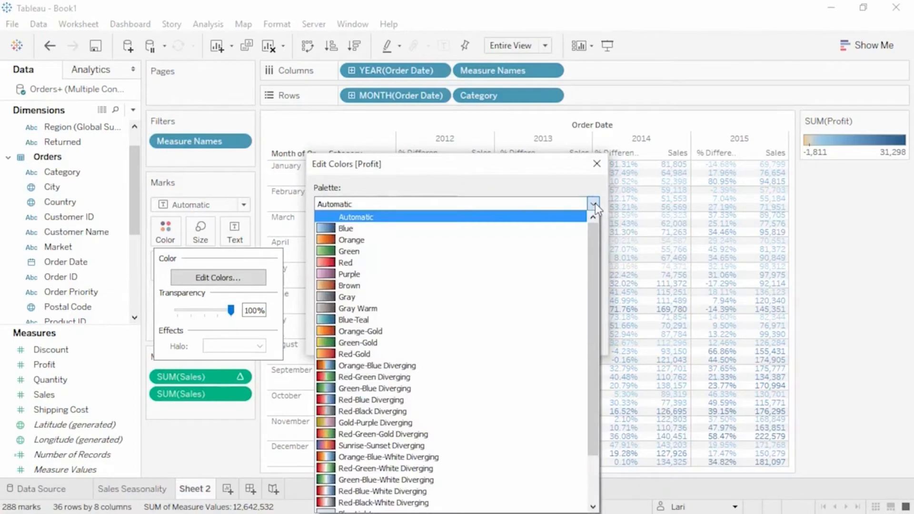
left_click(492, 343)
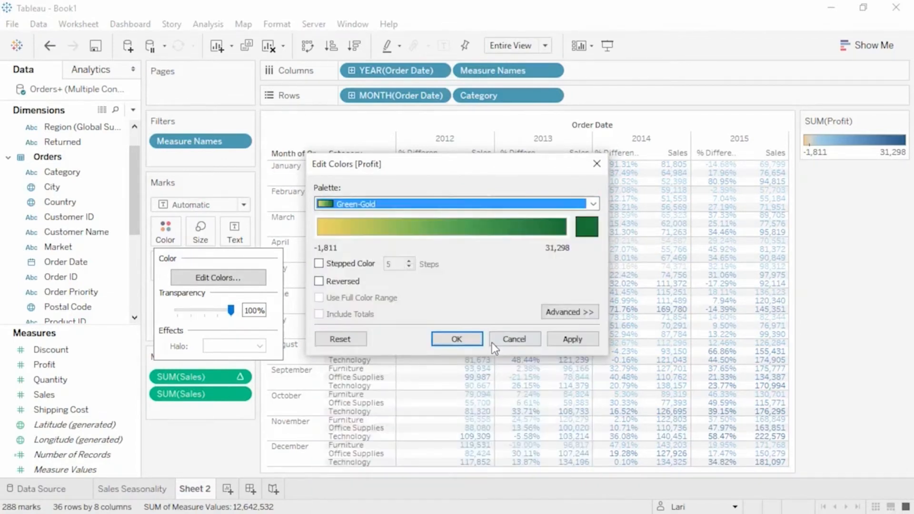
left_click(358, 264)
left_click(409, 260)
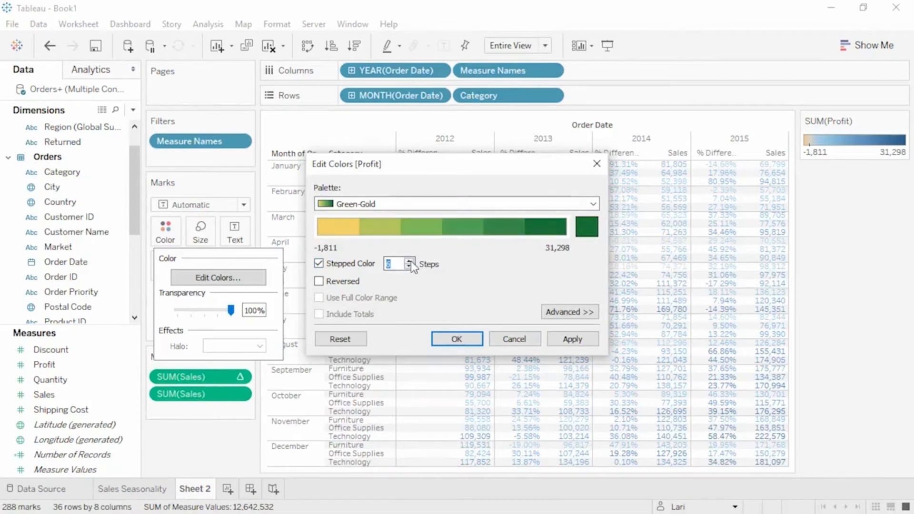
left_click(448, 338)
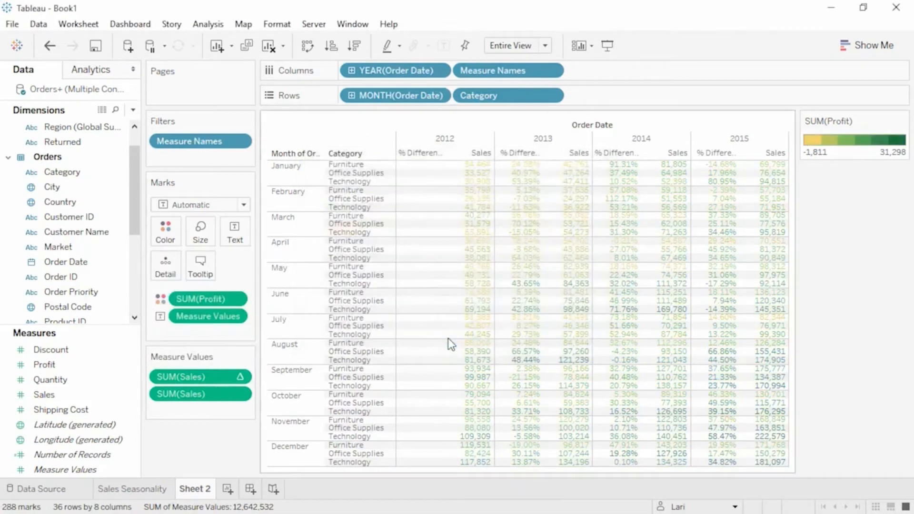
Change the crosstab's mark type from Automatic to Square
left_click(234, 207)
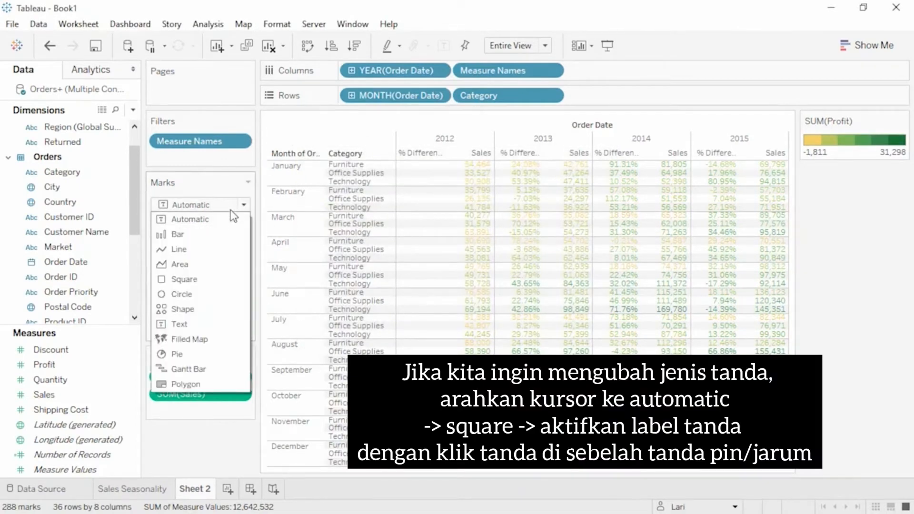
left_click(216, 279)
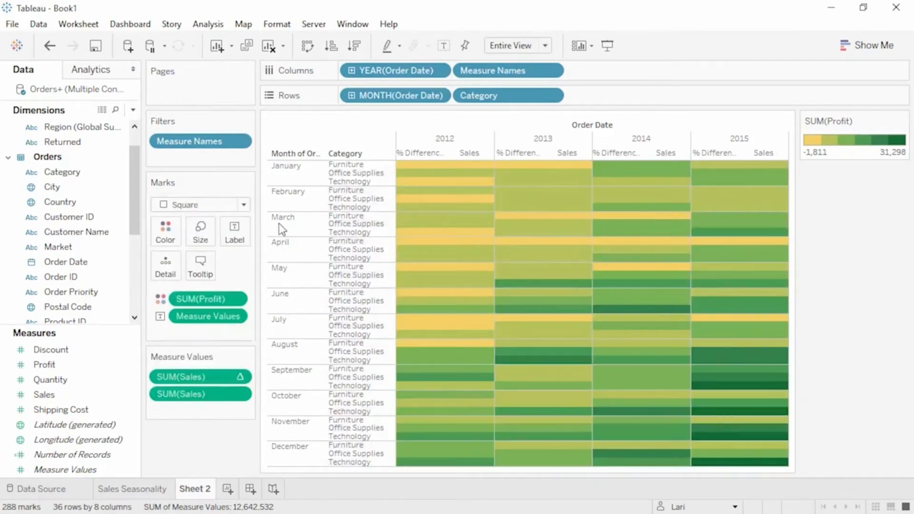
Show the mark labels on the crosstab and display a highlighter for Category
left_click(442, 48)
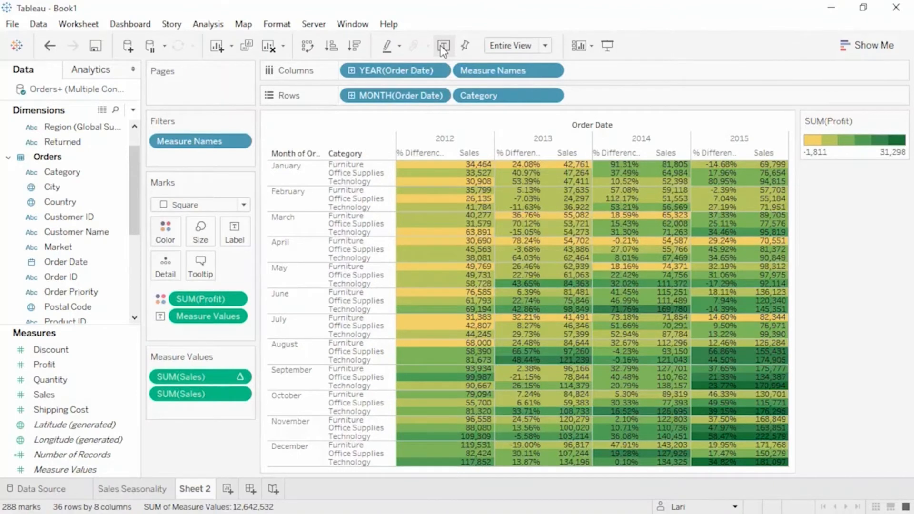
right_click(478, 100)
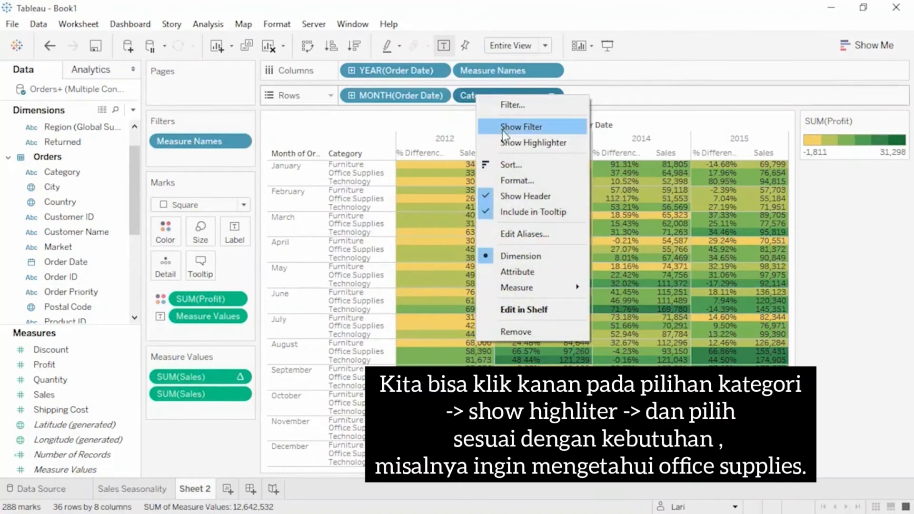
left_click(503, 142)
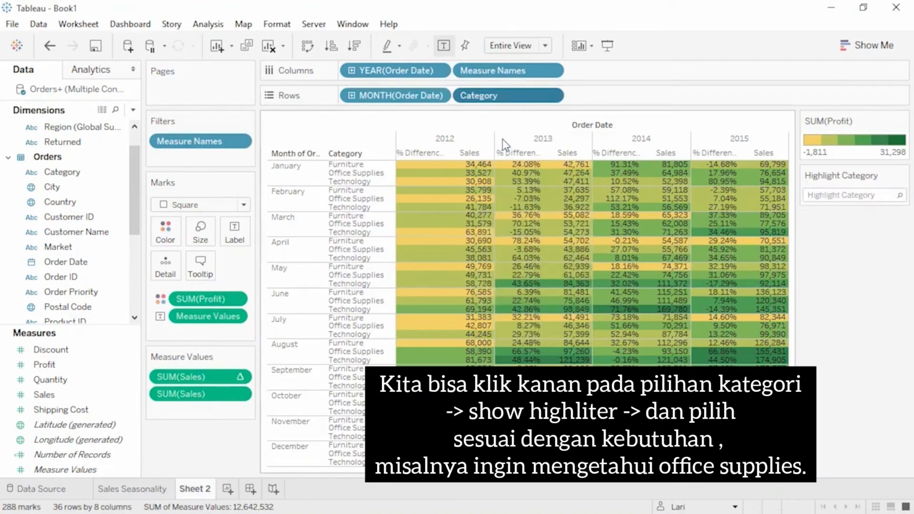
Highlight the Office Supplies rows with the Category highlighter, and clear the highlight after viewing them
left_click(838, 194)
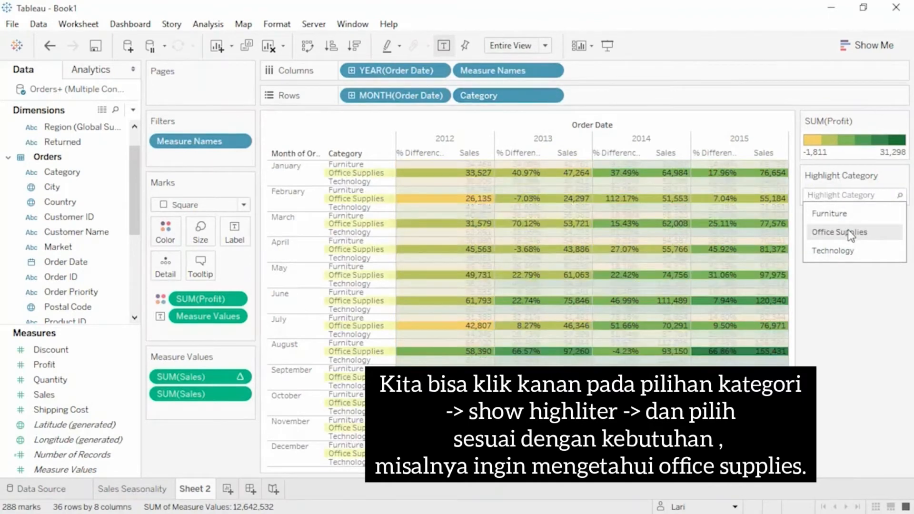
left_click(848, 231)
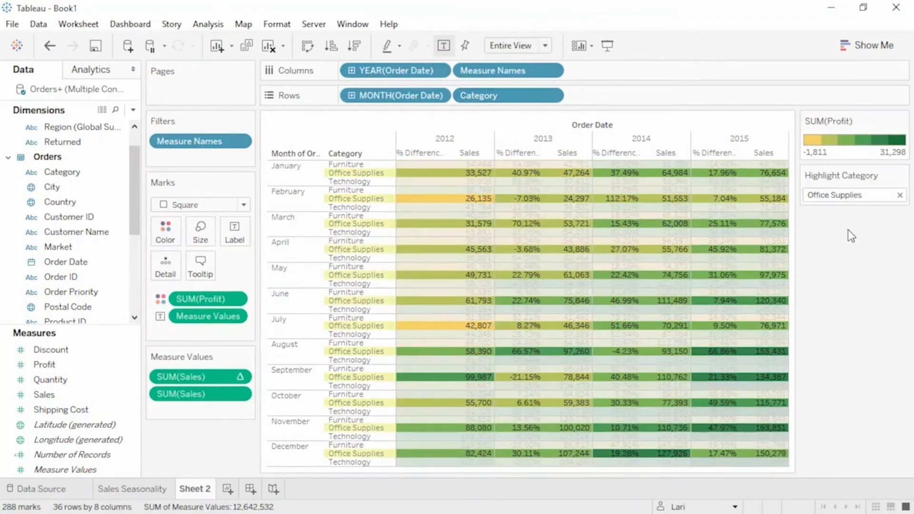
left_click(866, 196)
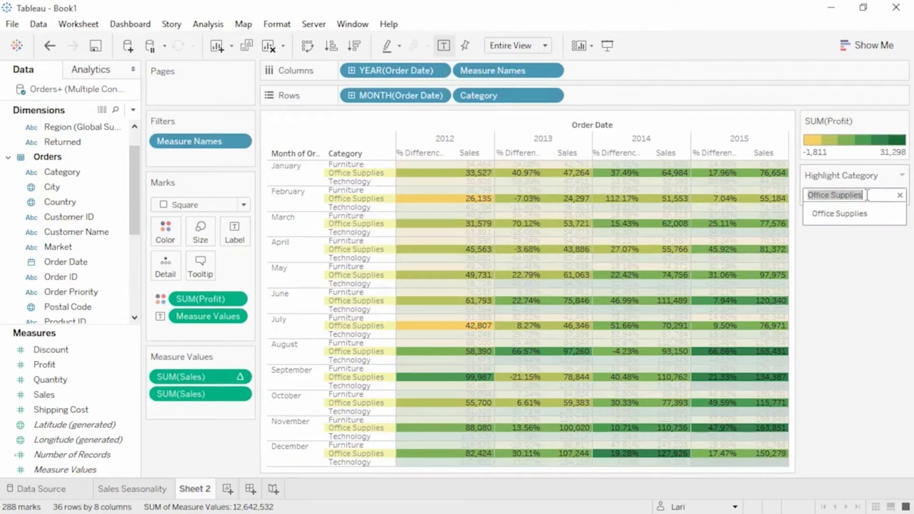
left_click(899, 195)
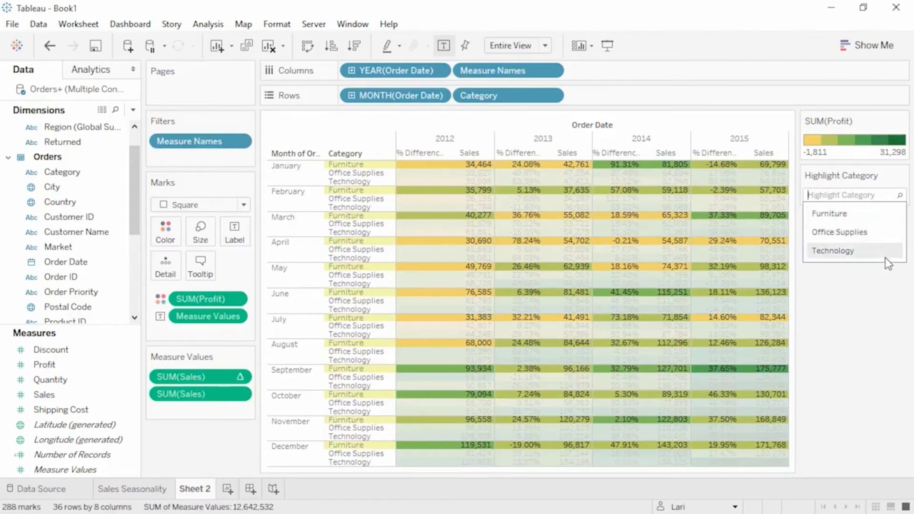
Rename Sheet 2 as Crosstab
double_click(201, 490)
type("Crosstab")
key("Return")
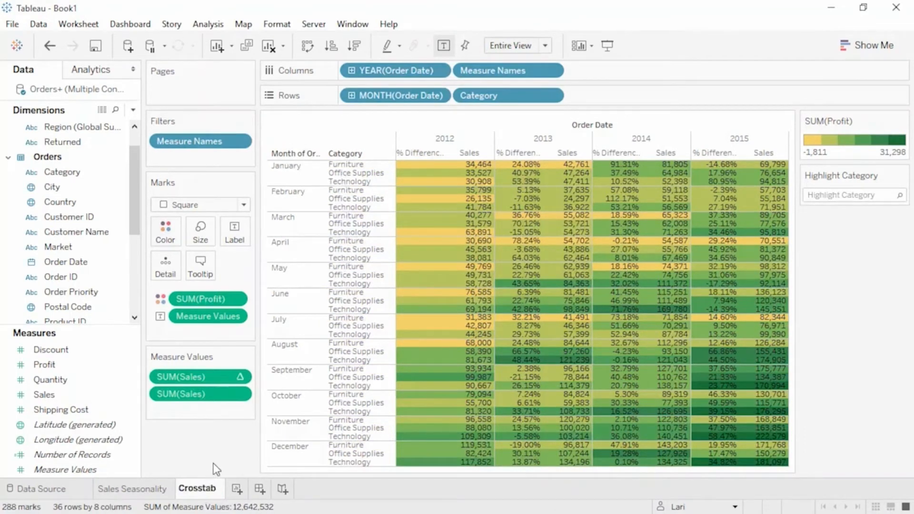
key("Return")
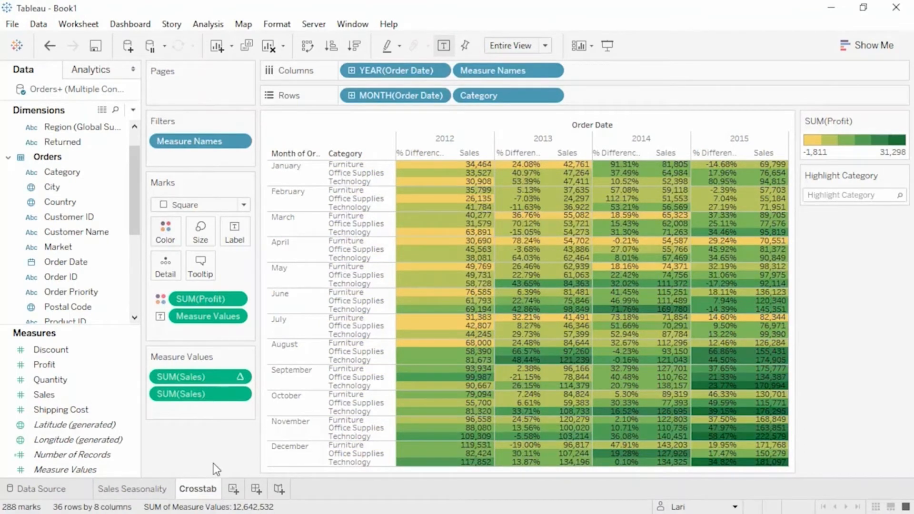
Add a new worksheet and plot Sales by Country, trying a treemap before settling on a symbol map
left_click(233, 489)
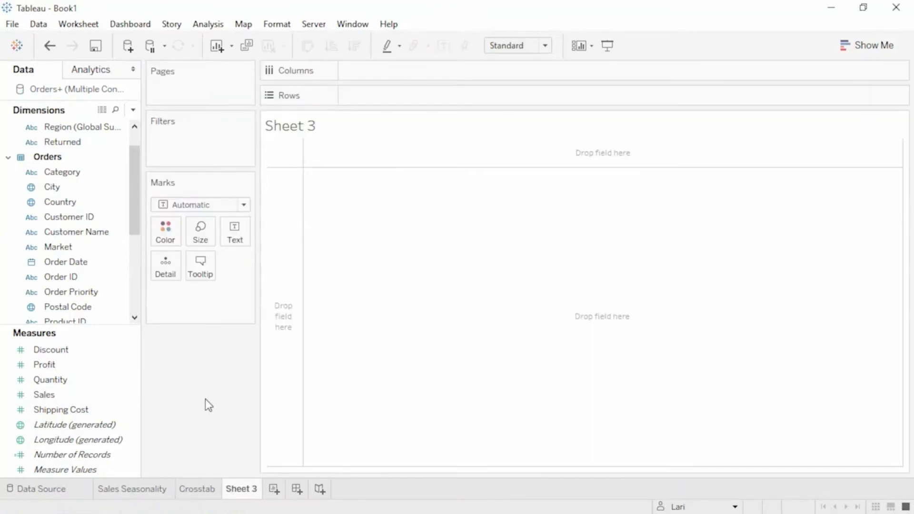
left_click(865, 47)
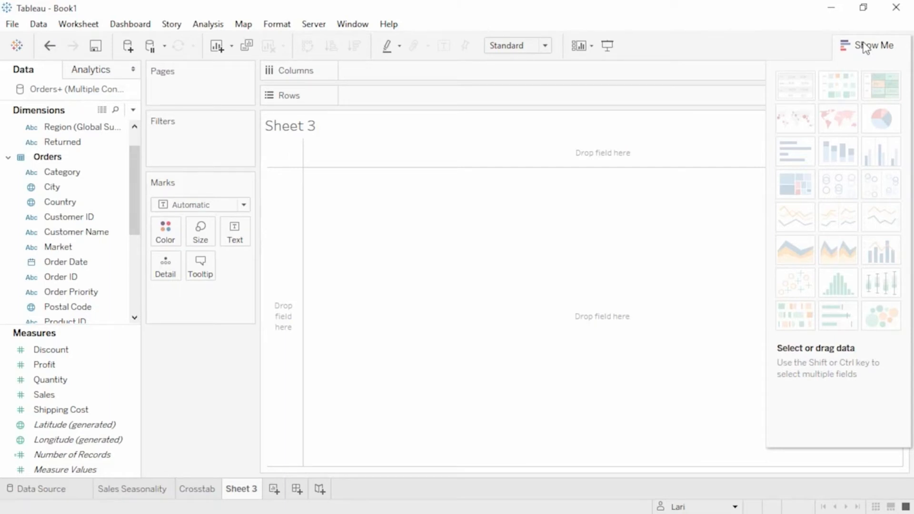
left_click(61, 409)
left_click(53, 394)
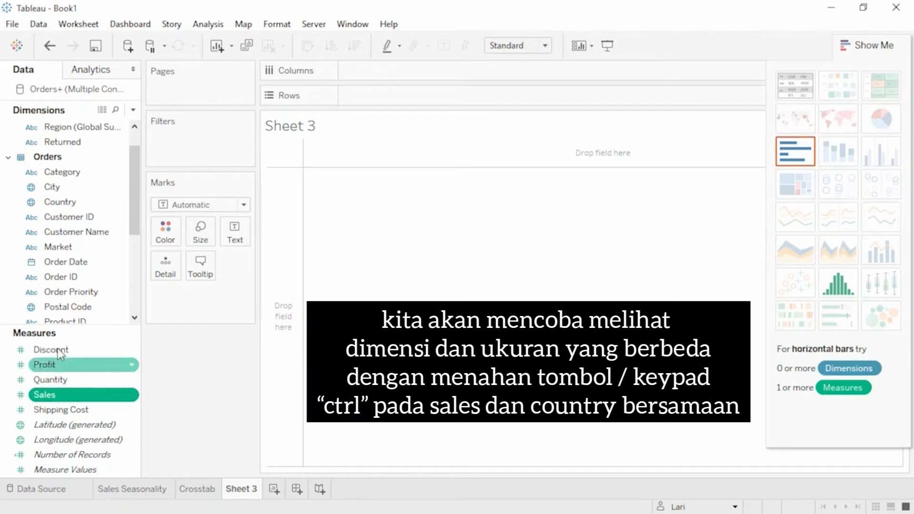
left_click(69, 203, "ctrl")
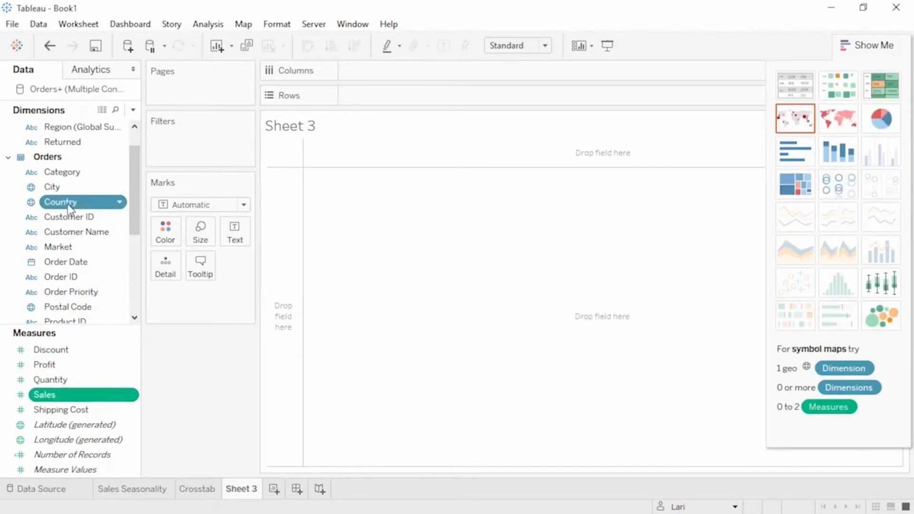
left_click(795, 179)
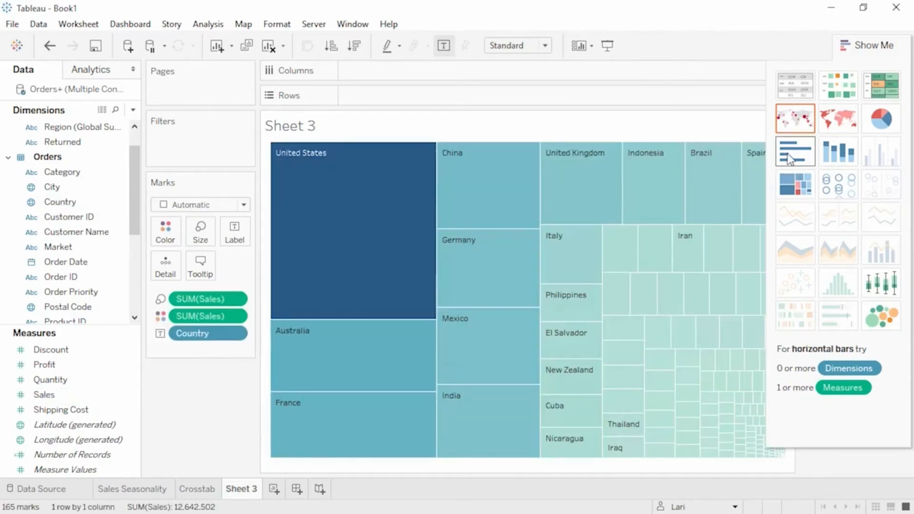
left_click(788, 157)
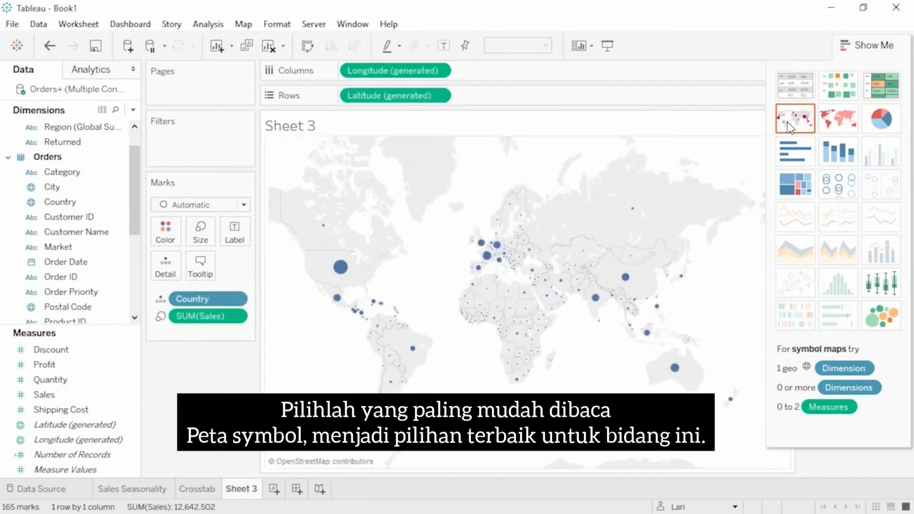
left_click(788, 128)
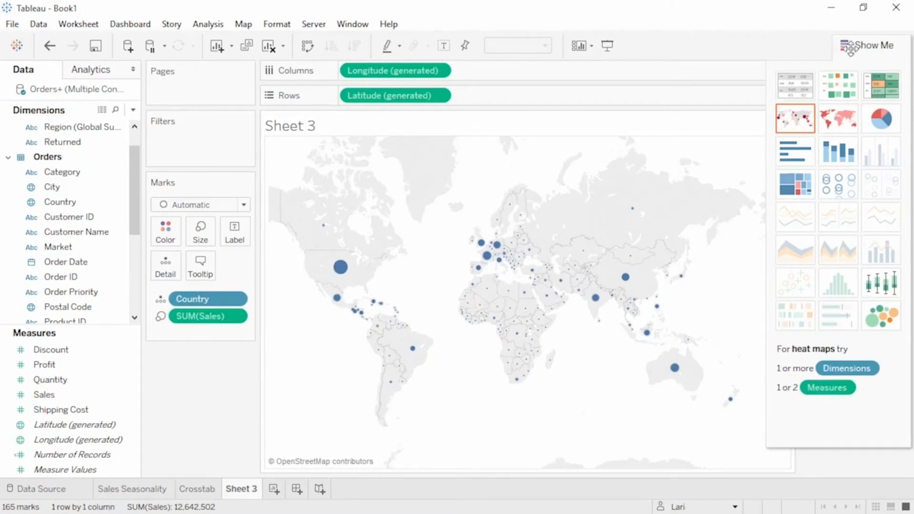
left_click(857, 44)
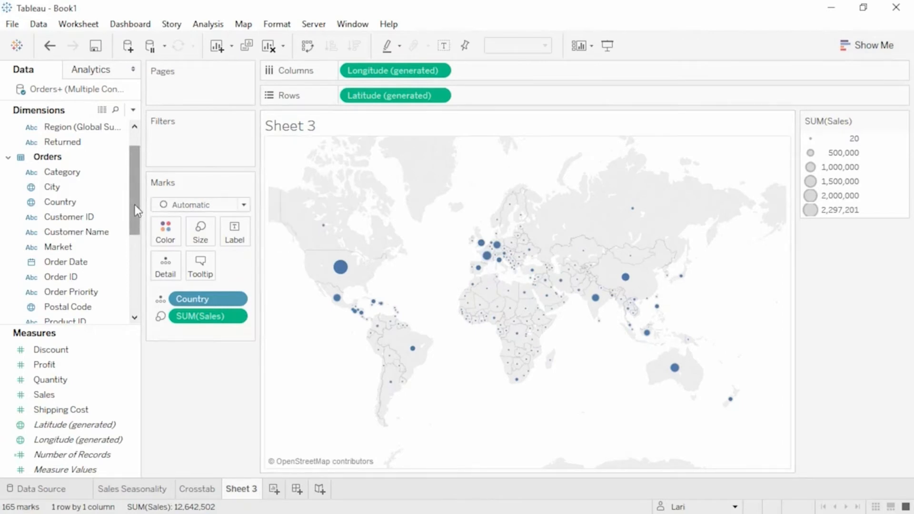
Add State to the symbol map as a level of detail and enlarge the marks slightly
left_click_drag(135, 204, 407, 269)
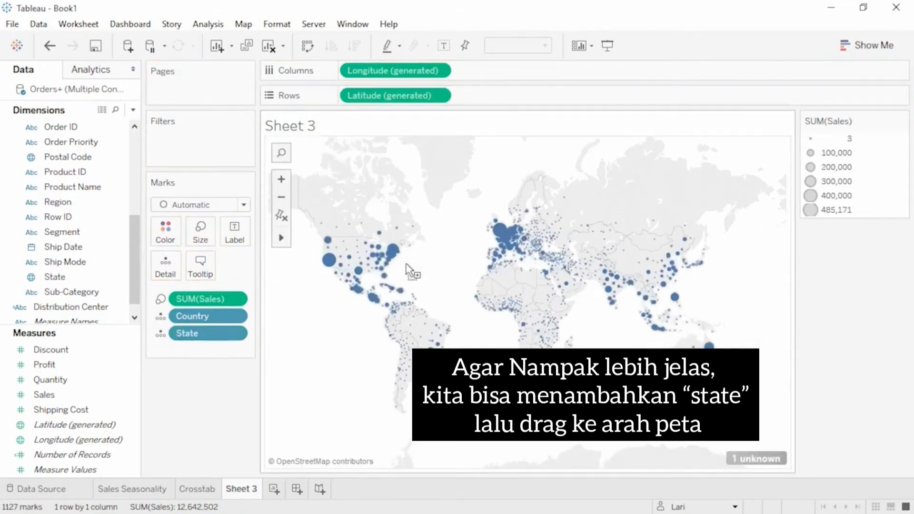
left_click(200, 233)
left_click(245, 268)
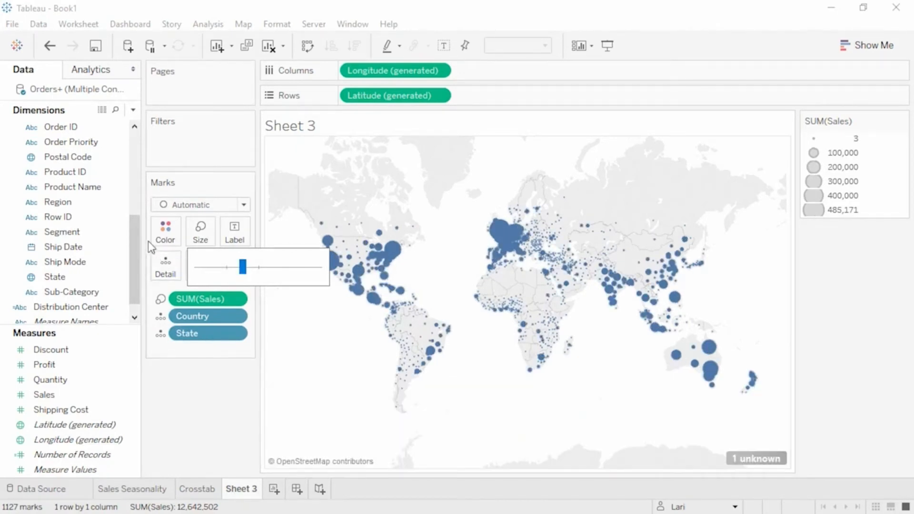
Set the map marks' transparency to 80% and give them a gray border
left_click(165, 236)
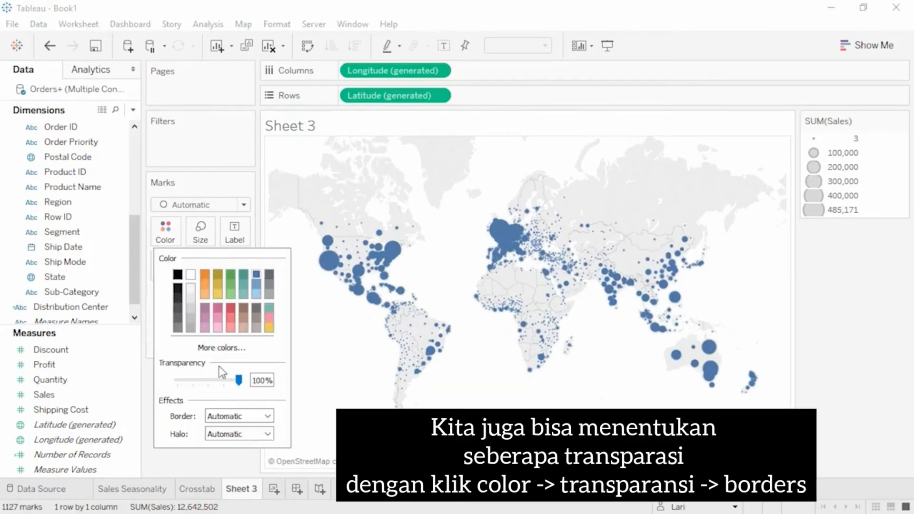
left_click(227, 379)
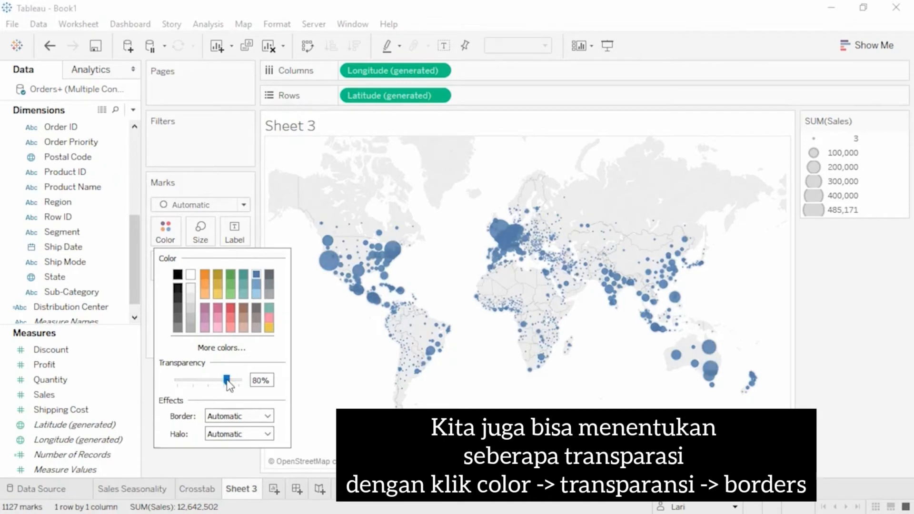
left_click(268, 416)
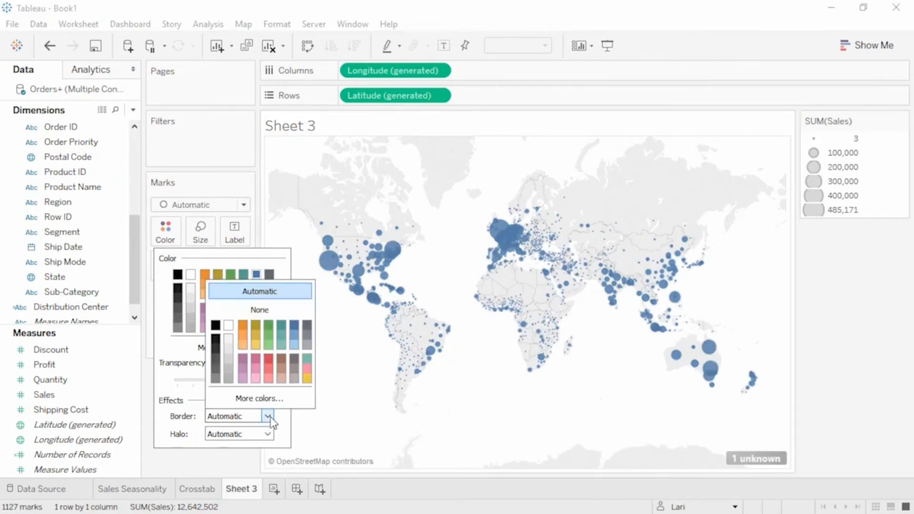
left_click(306, 346)
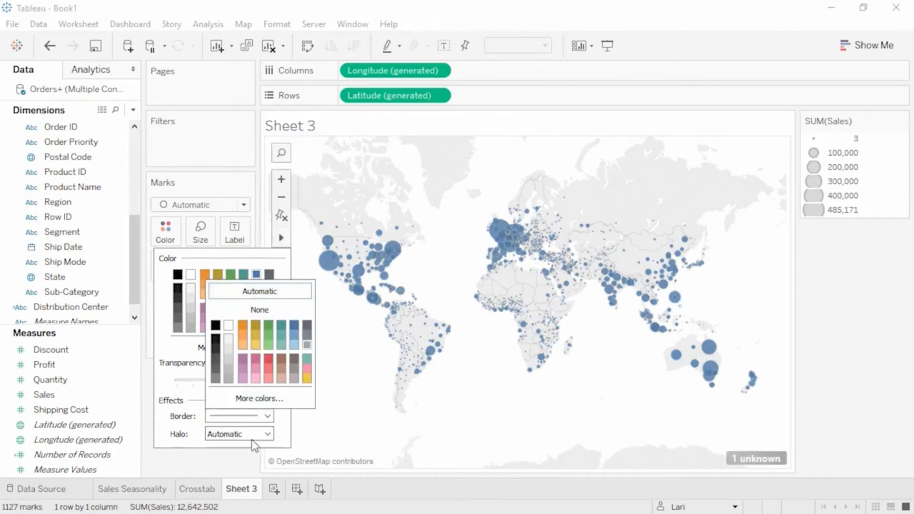
left_click(243, 455)
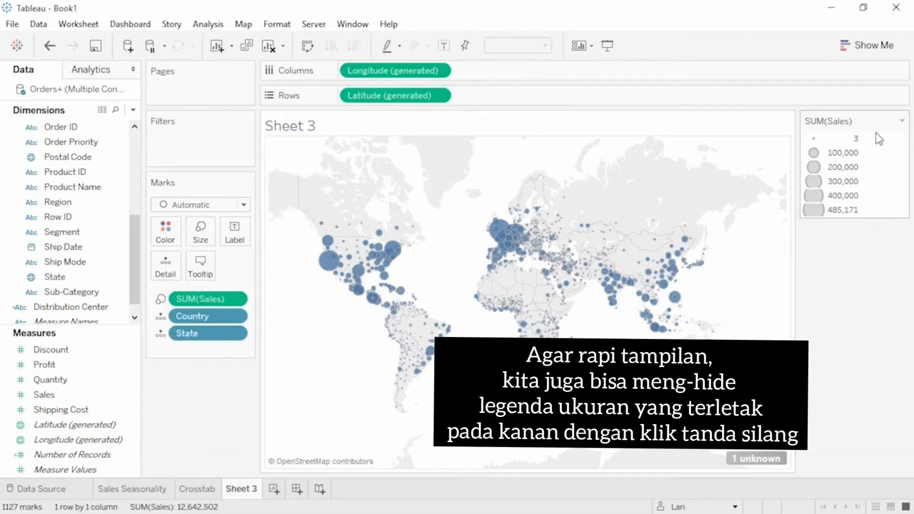
Hide the Sales size legend and color the map marks by Profit
left_click(901, 121)
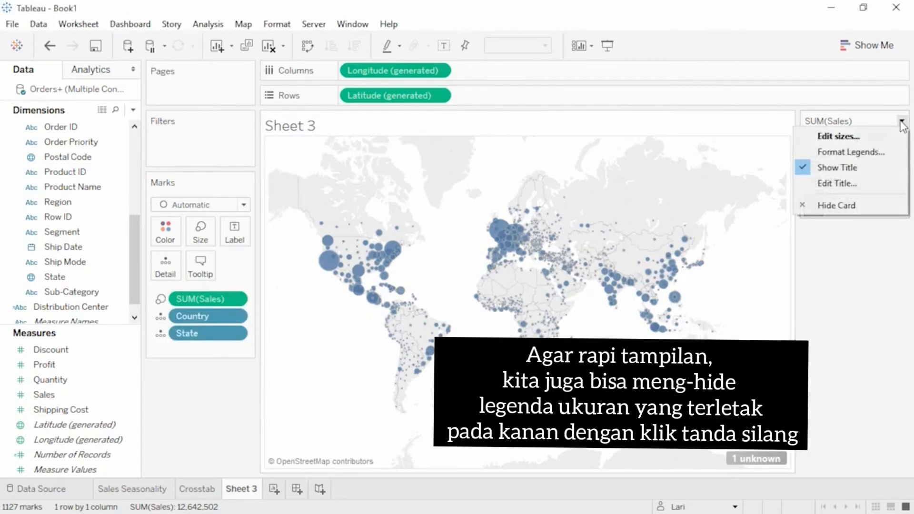
left_click(851, 205)
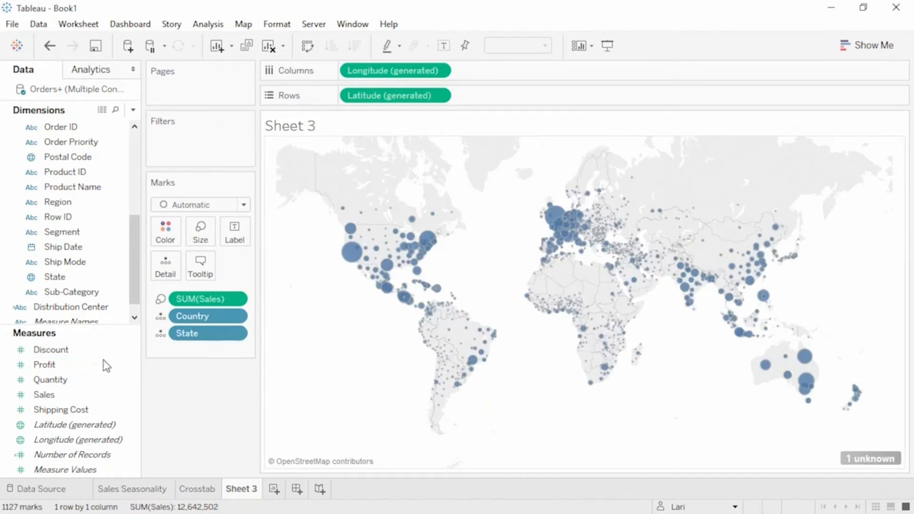
left_click_drag(106, 366, 167, 233)
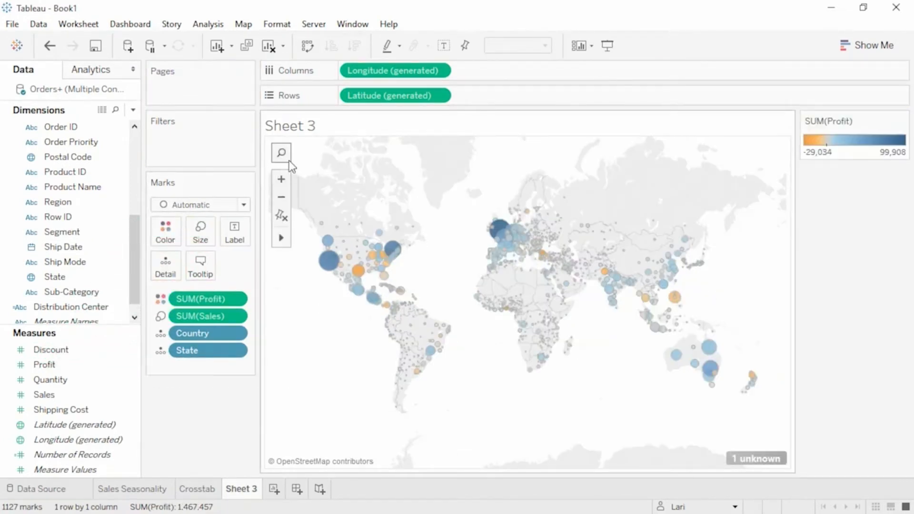
Search the map for India to view its marks, and reset the map to the full world view
left_click(288, 159)
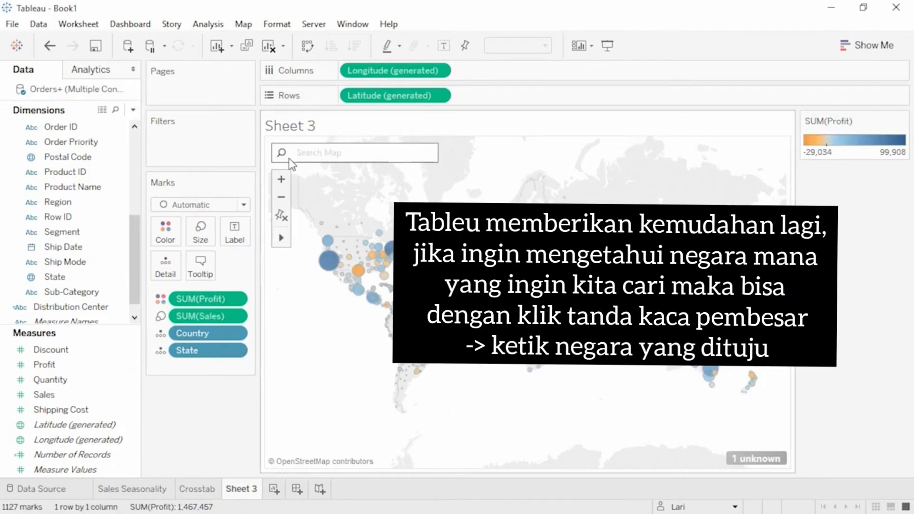
type("india")
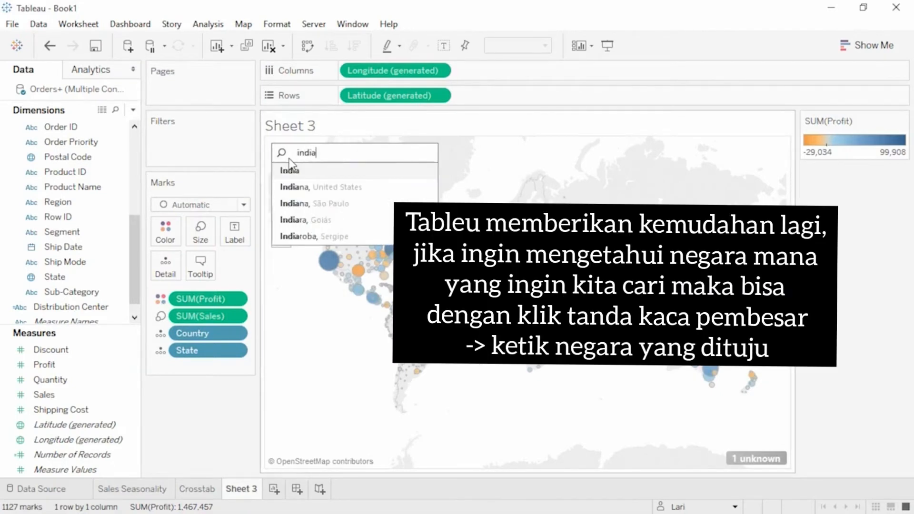
key("Return")
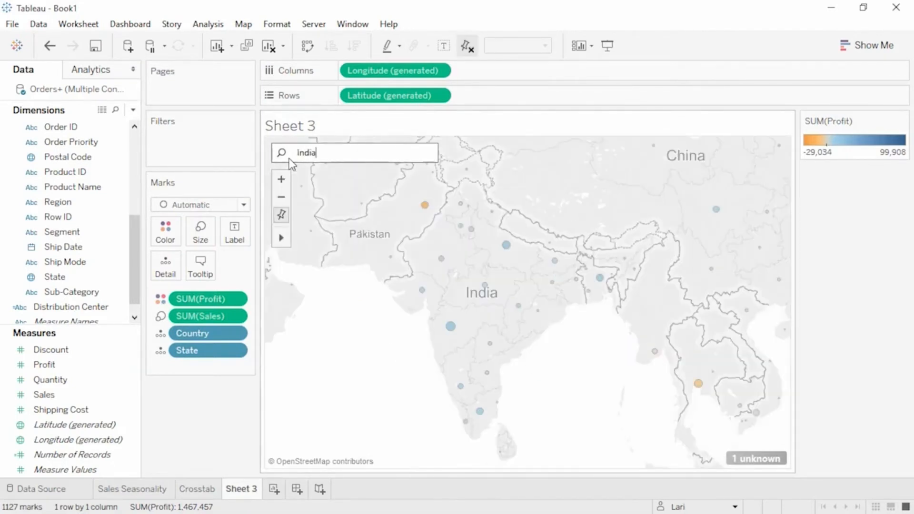
left_click(281, 214)
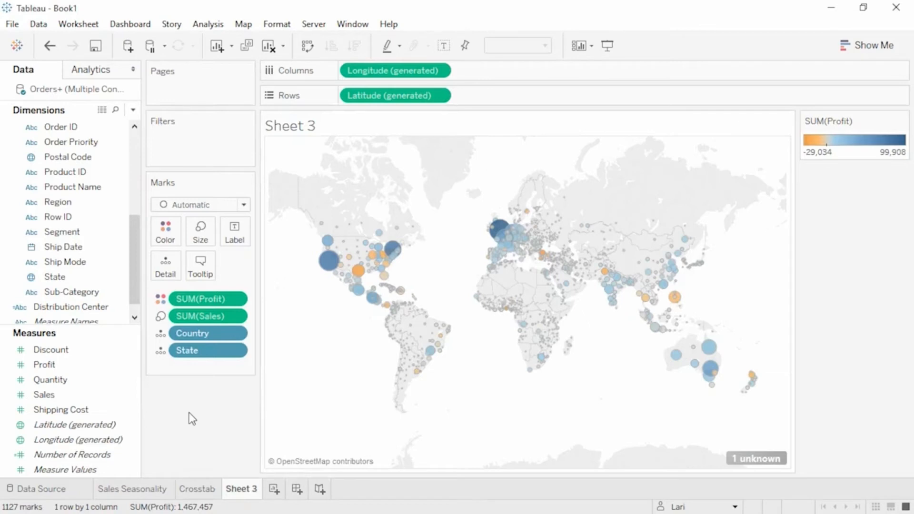
Rename Sheet 3 as Global Sales and Profits
right_click(238, 494)
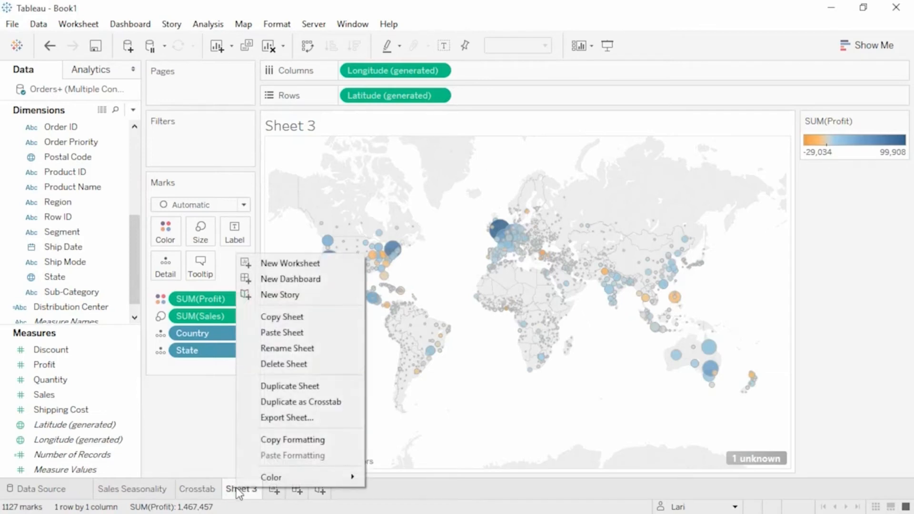
left_click(267, 393)
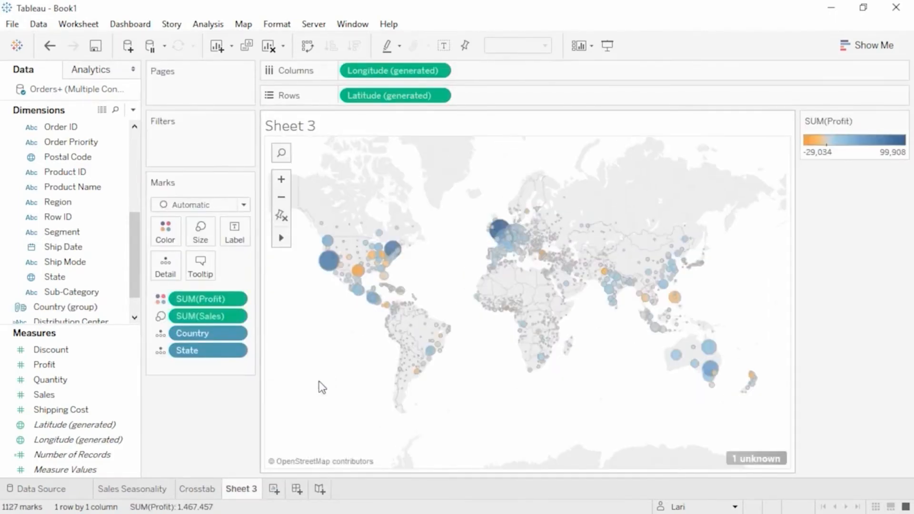
double_click(251, 490)
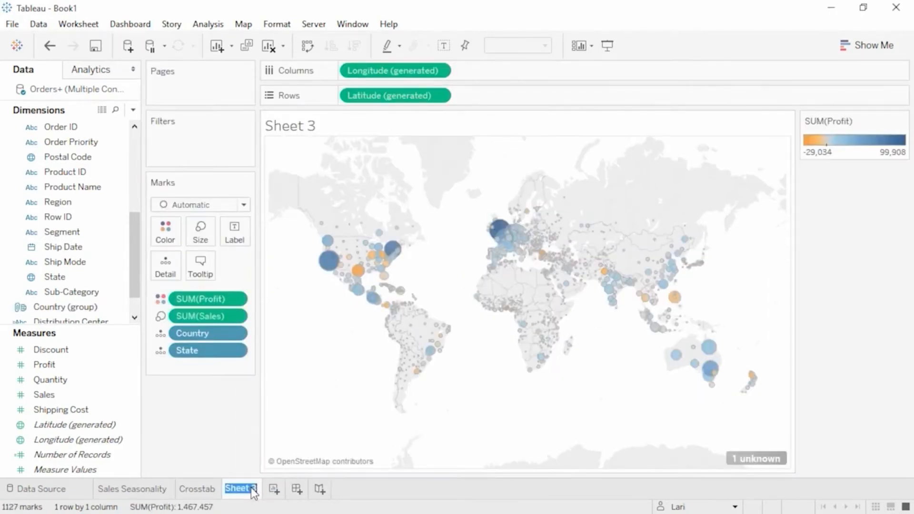
type("Global Sales and Profits")
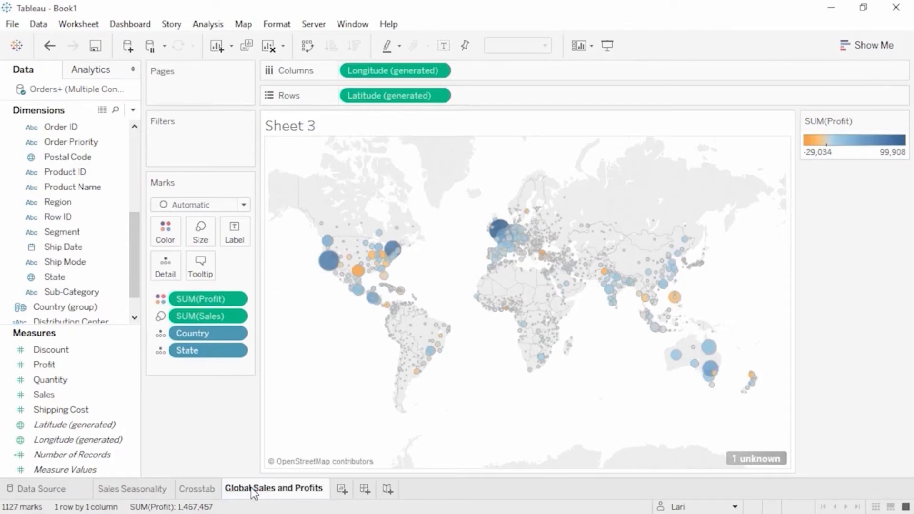
Confirm the sheet name and add a Category filter that limits the map to Furniture
key("Return")
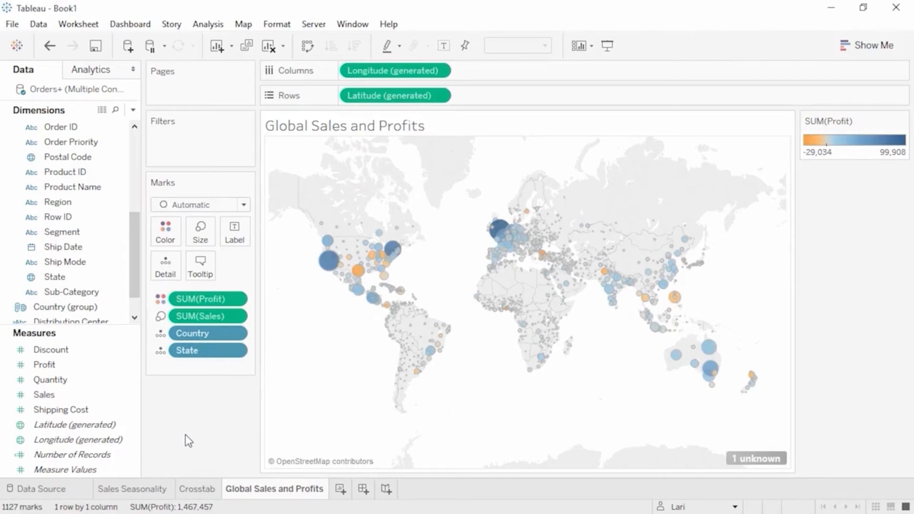
left_click_drag(133, 276, 132, 224)
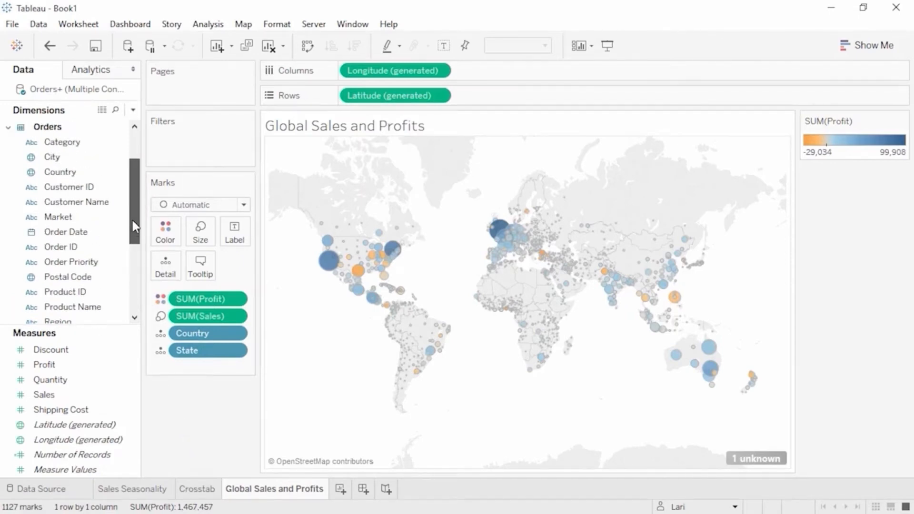
left_click_drag(89, 143, 181, 155)
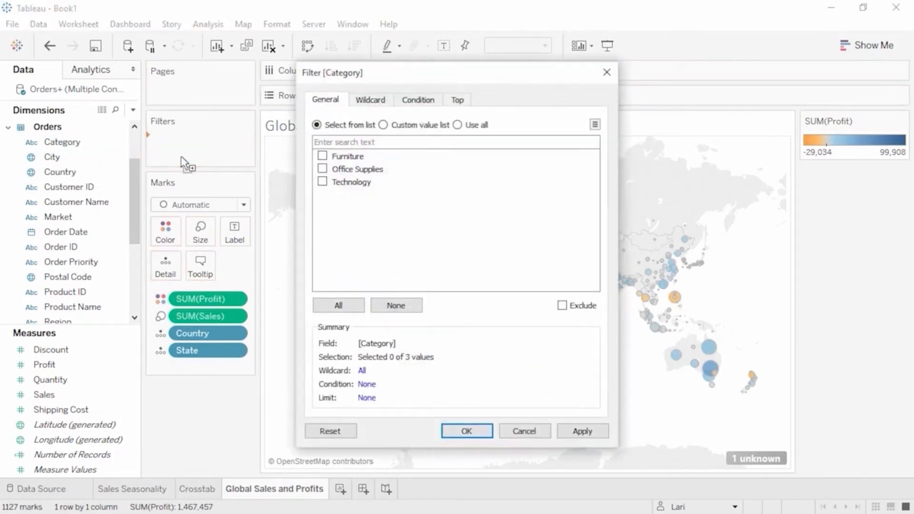
left_click(322, 156)
left_click(467, 432)
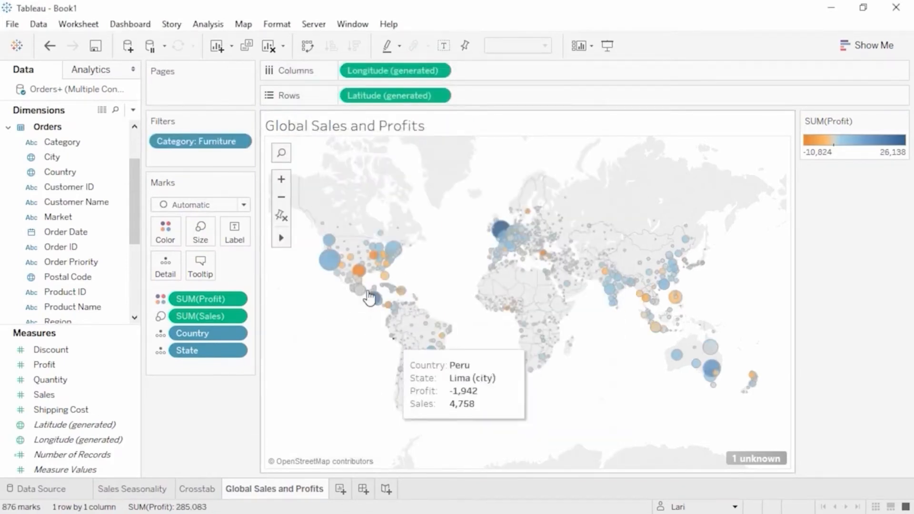
Show the Category filter control beside the map as a single-value list
right_click(218, 143)
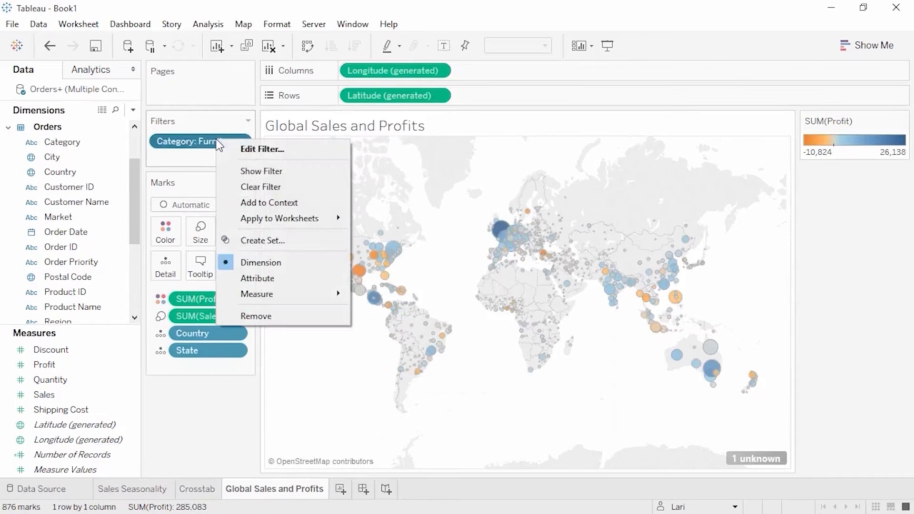
left_click(248, 172)
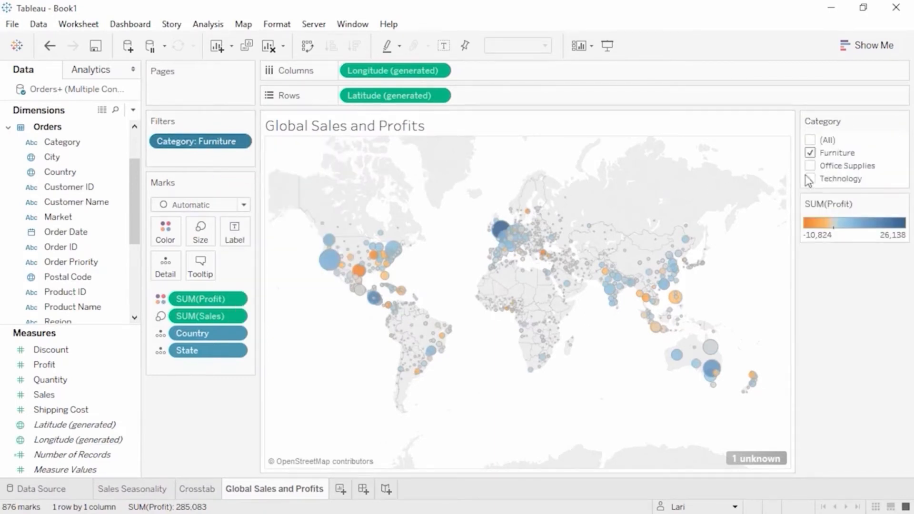
mouse_move(878, 135)
left_click(903, 122)
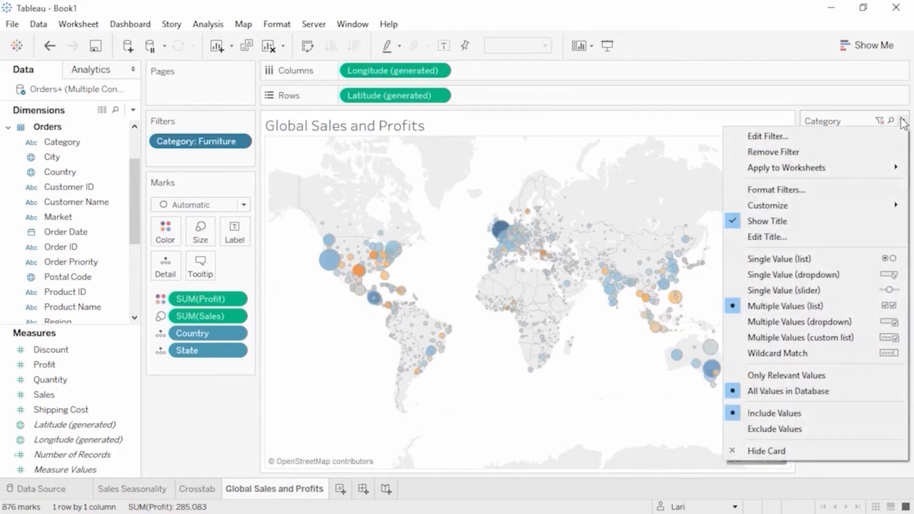
left_click(863, 261)
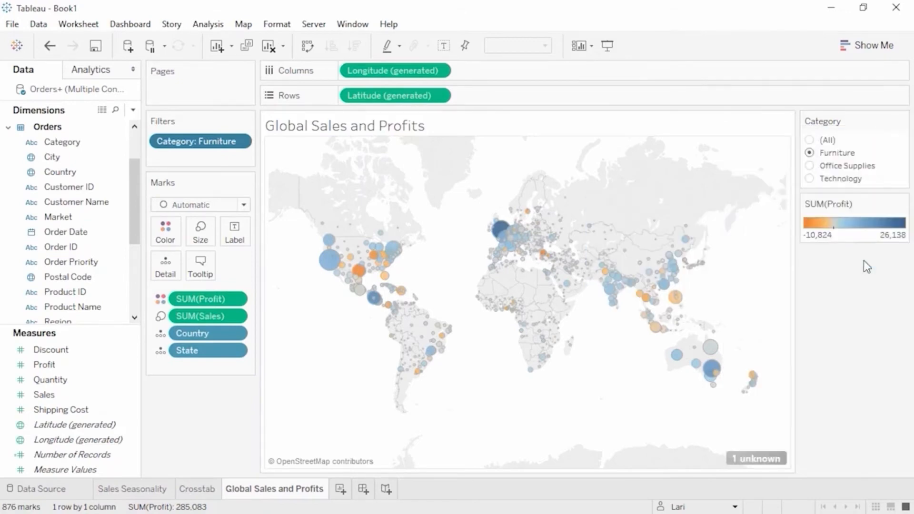
Switch the map's Category filter through Office Supplies, Technology and Furniture, ending on All
left_click(811, 169)
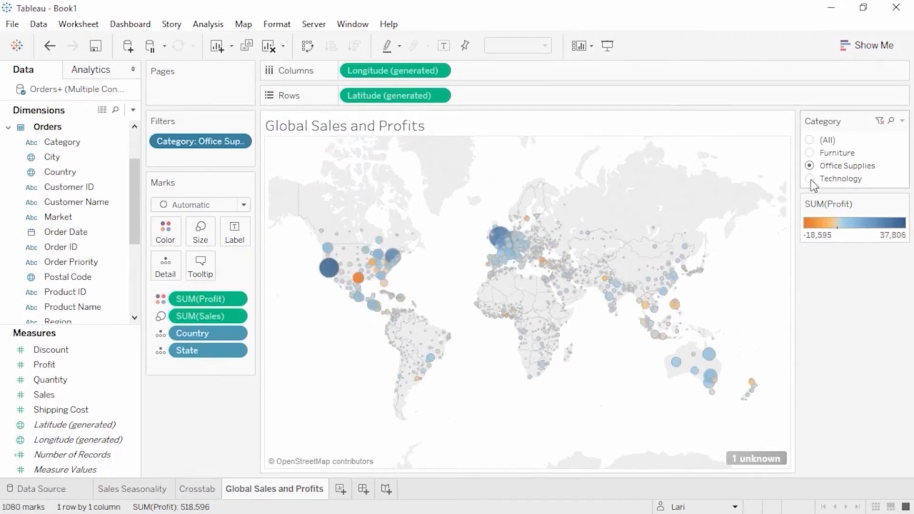
left_click(810, 178)
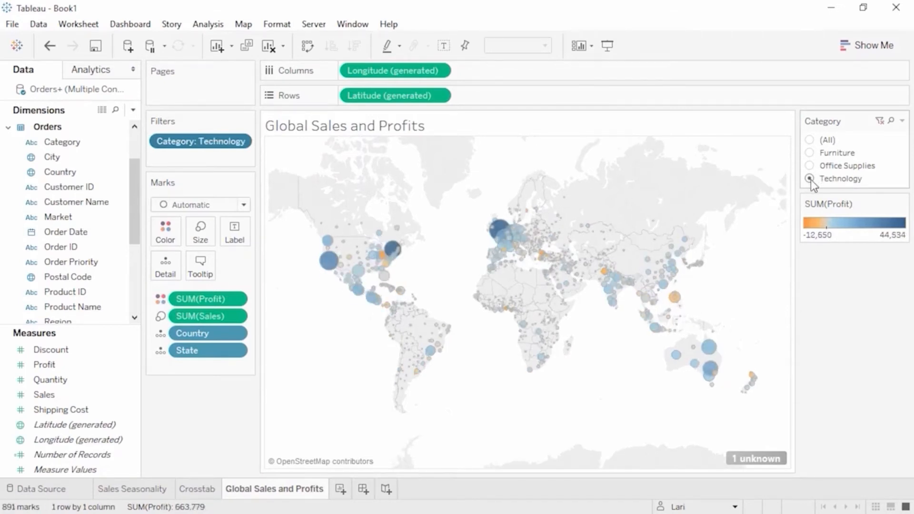
left_click(810, 153)
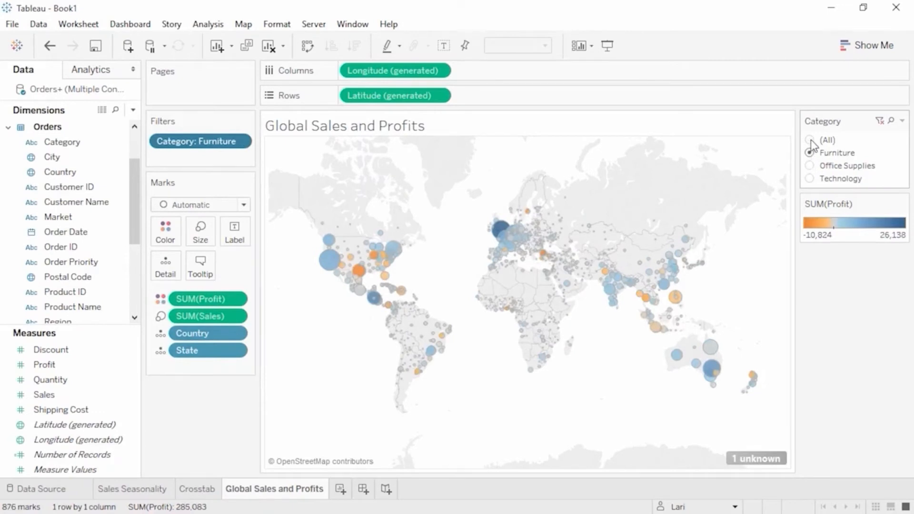
left_click(810, 140)
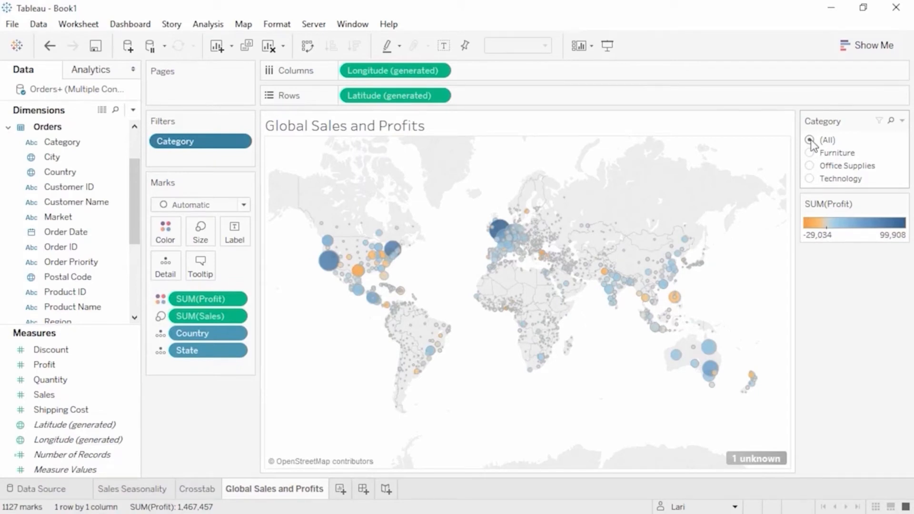
Create a new worksheet and select the Category, Sub-Category and Sales fields for a suggested chart
left_click(340, 489)
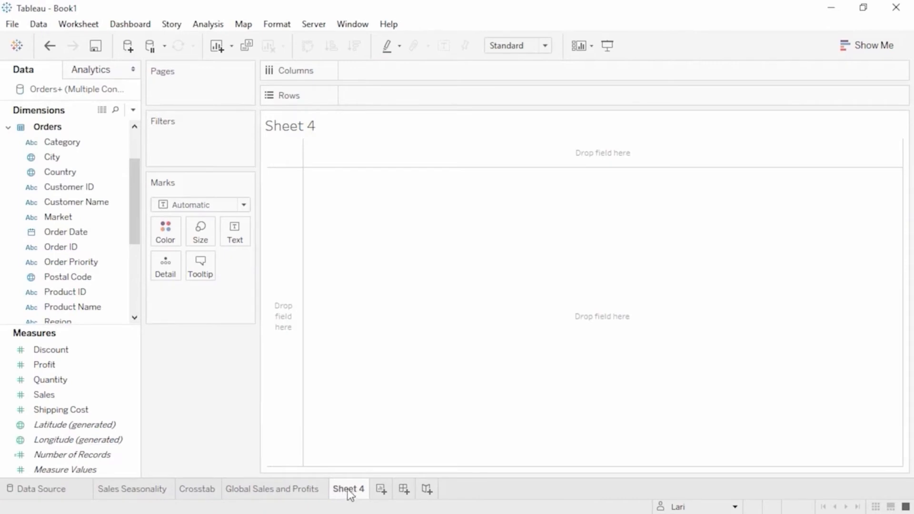
left_click(865, 48)
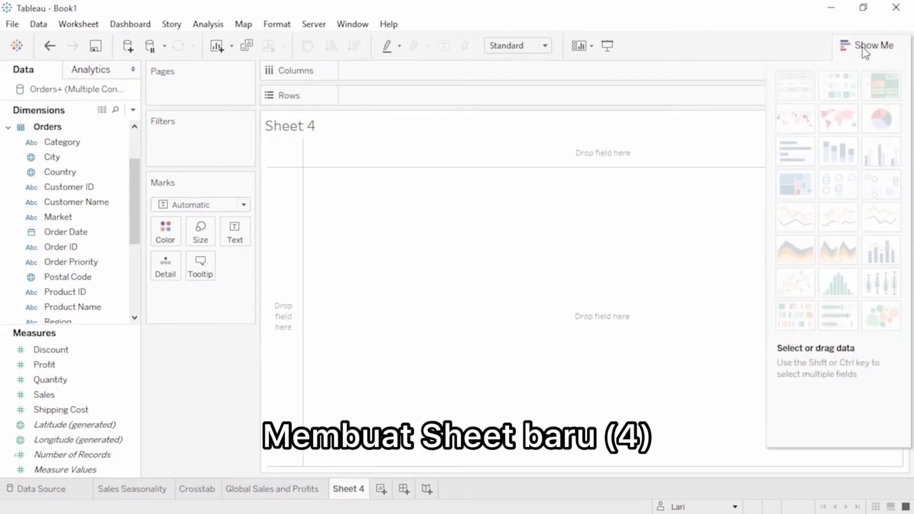
left_click(98, 144)
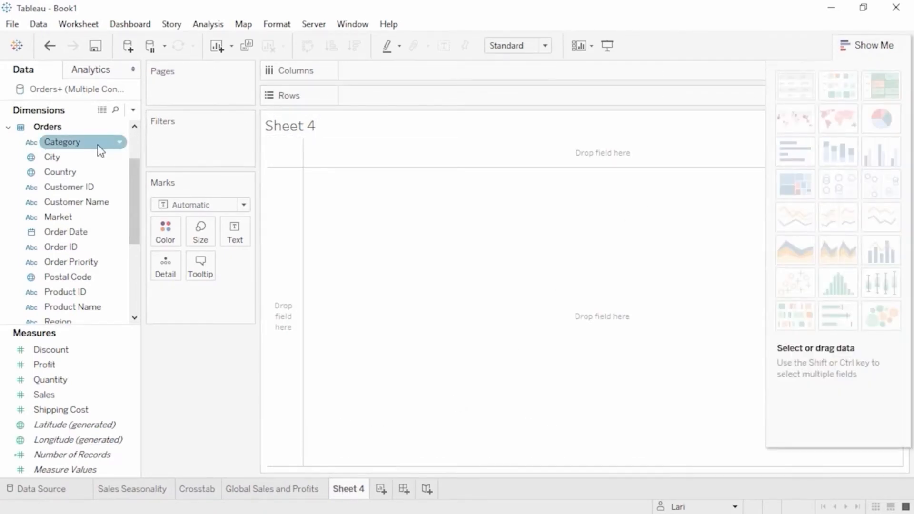
left_click_drag(133, 192, 137, 254)
left_click(76, 278)
left_click(58, 294)
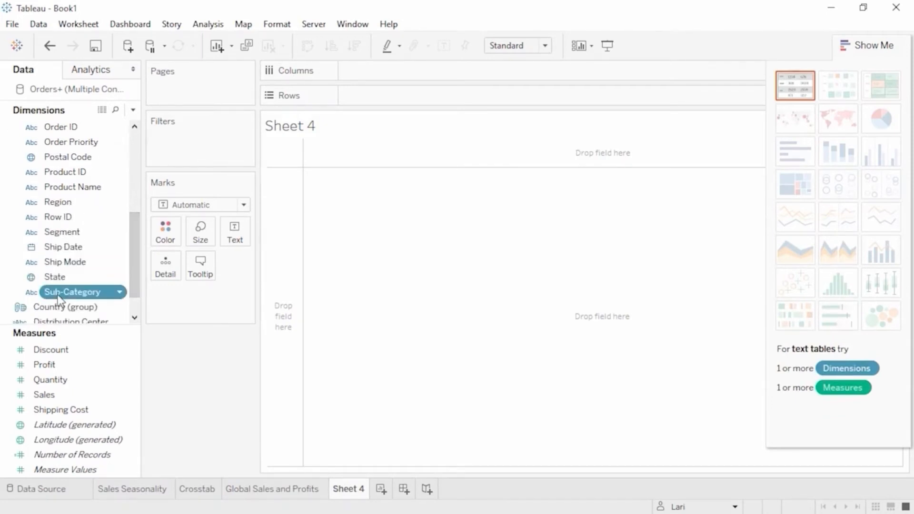
left_click(47, 397, "ctrl")
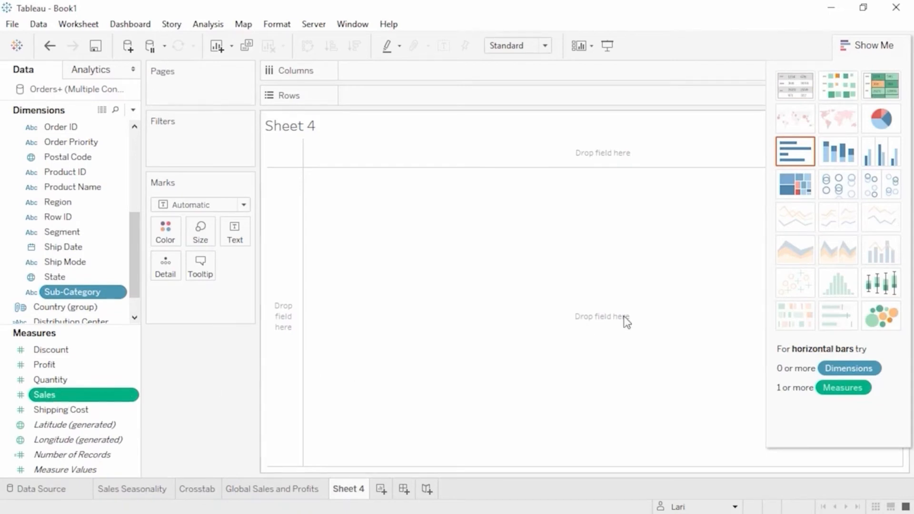
Preview the selected fields as a treemap, and chart them as horizontal bars instead
left_click(875, 291)
left_click(794, 191)
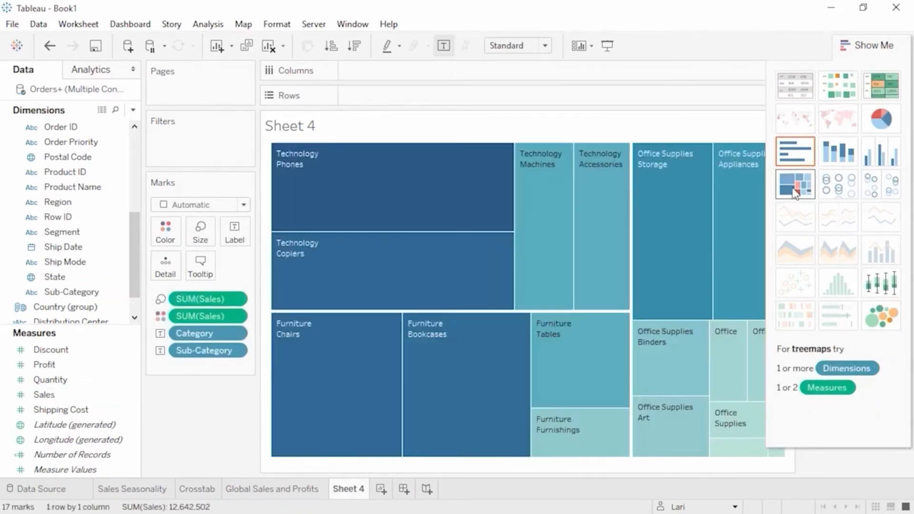
left_click(871, 187)
left_click(804, 161)
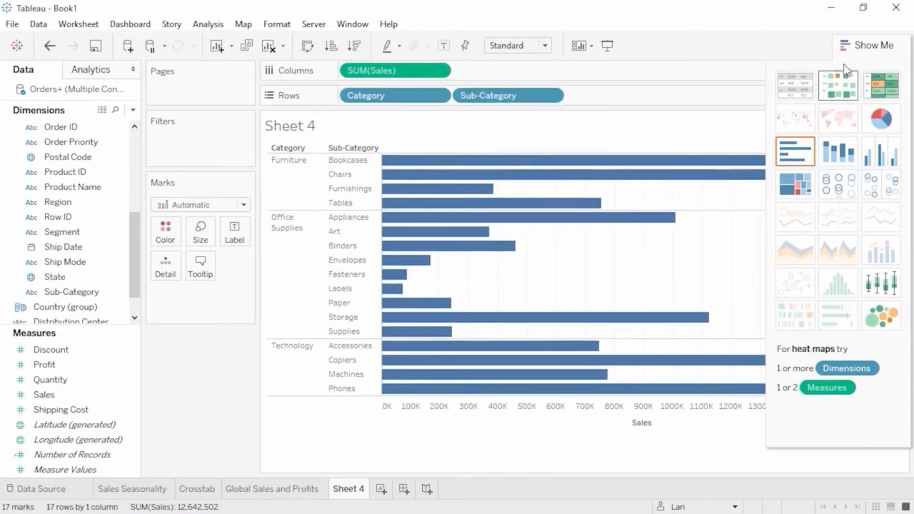
left_click(854, 46)
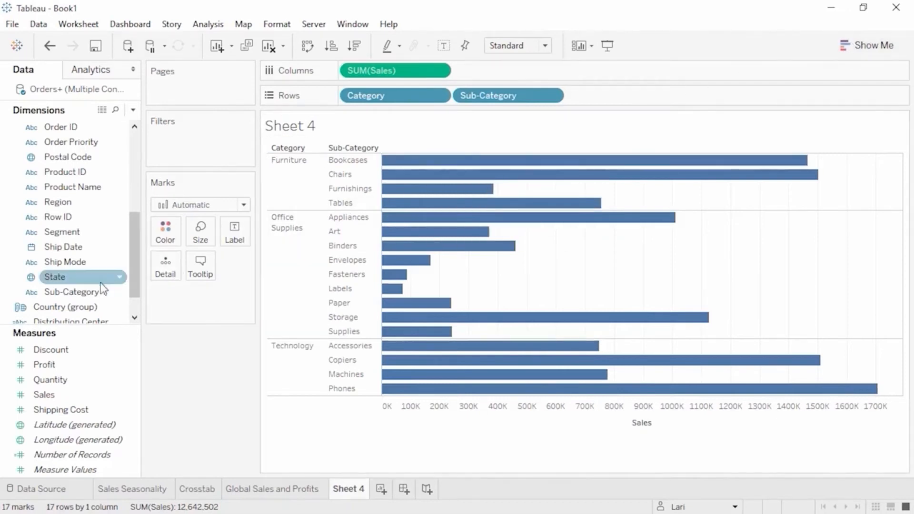
Create a hierarchy named Products from Category and Sub-Category, and add Product Name below Sub-Category
left_click_drag(84, 296, 79, 172)
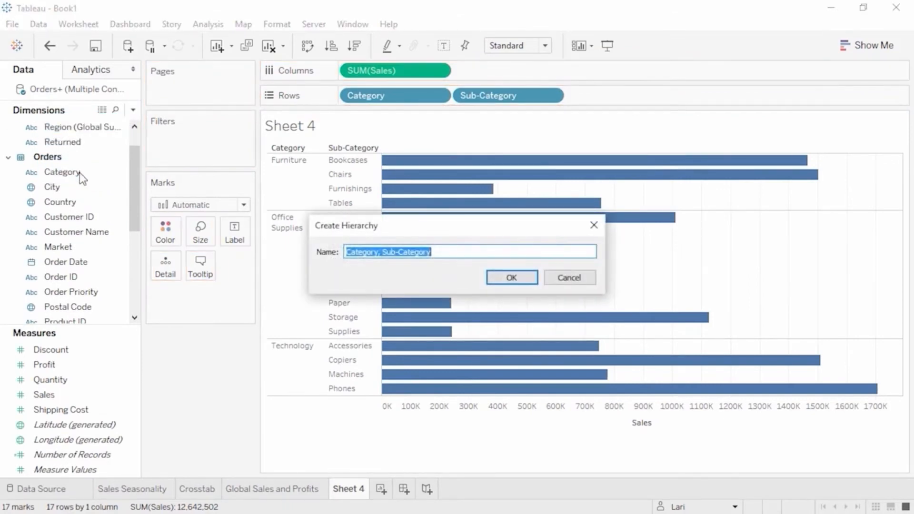
type("Products")
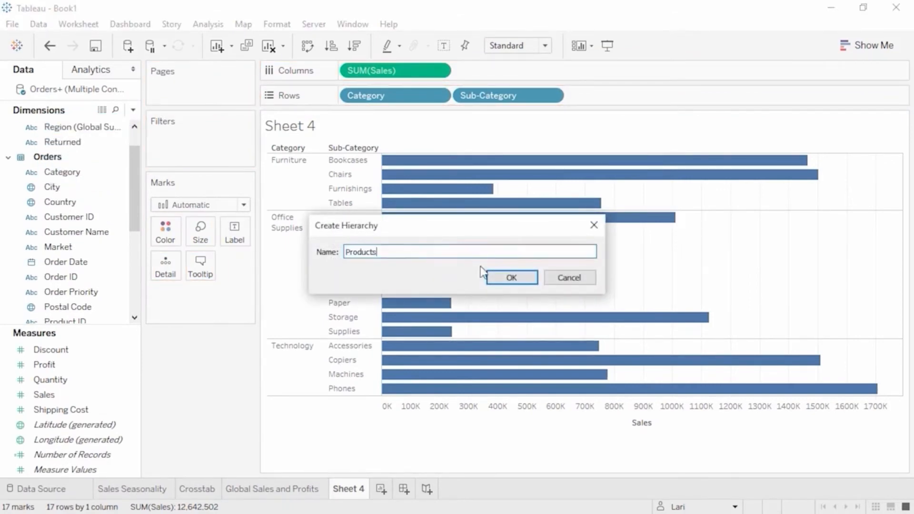
left_click(502, 276)
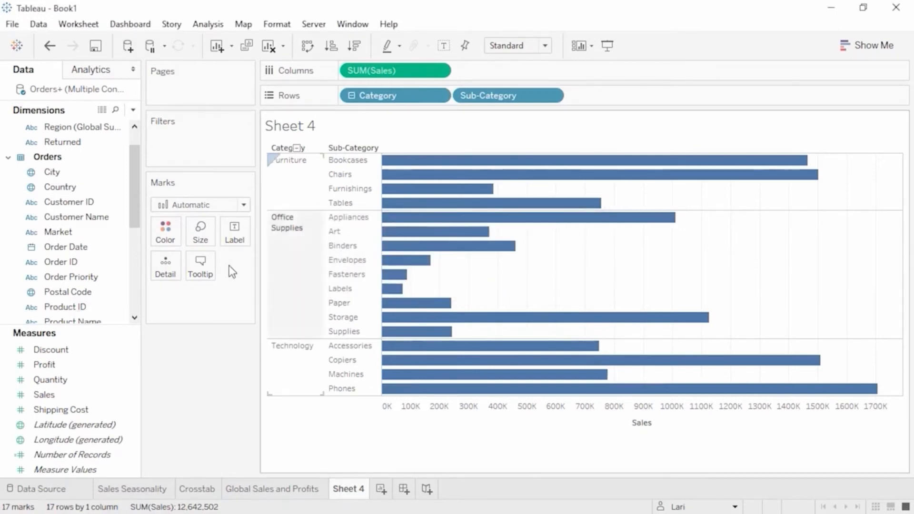
left_click_drag(136, 209, 131, 284)
left_click_drag(85, 142, 89, 316)
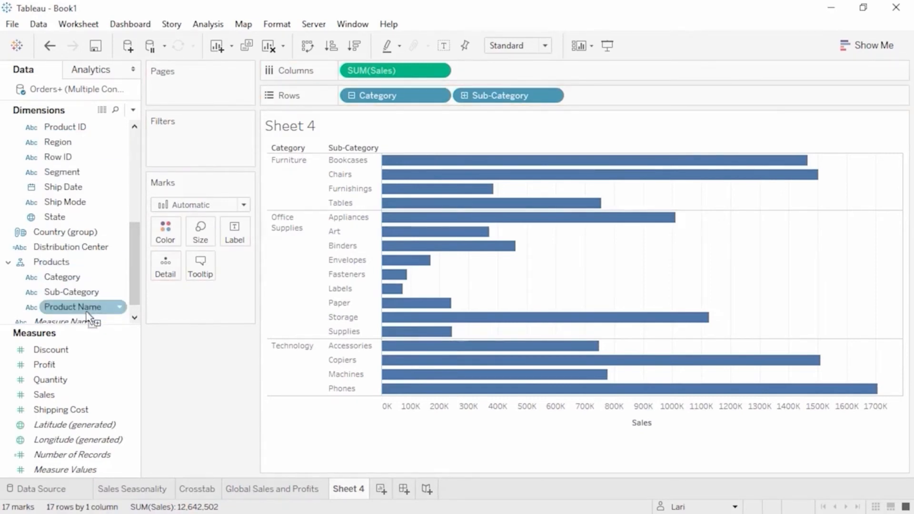
Test the Products hierarchy by collapsing and expanding the Category level, and drilling below Sub-Category and back
left_click(351, 96)
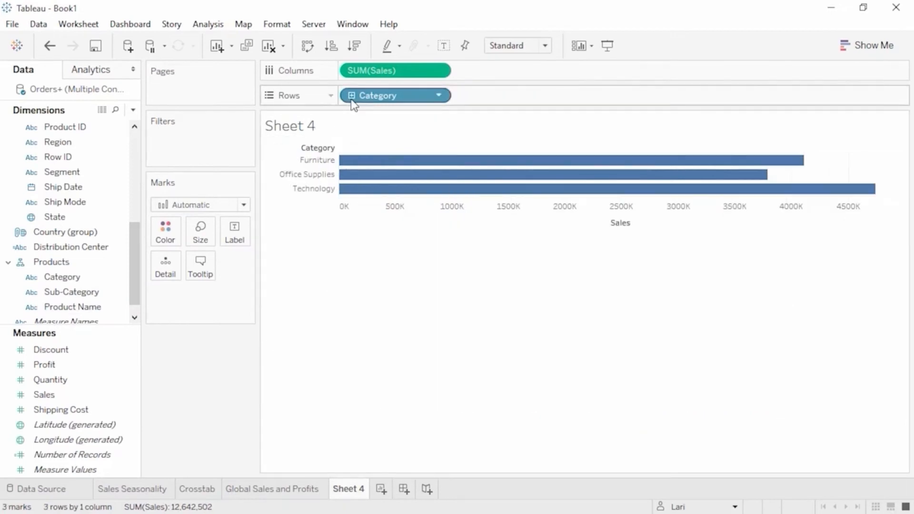
left_click(351, 96)
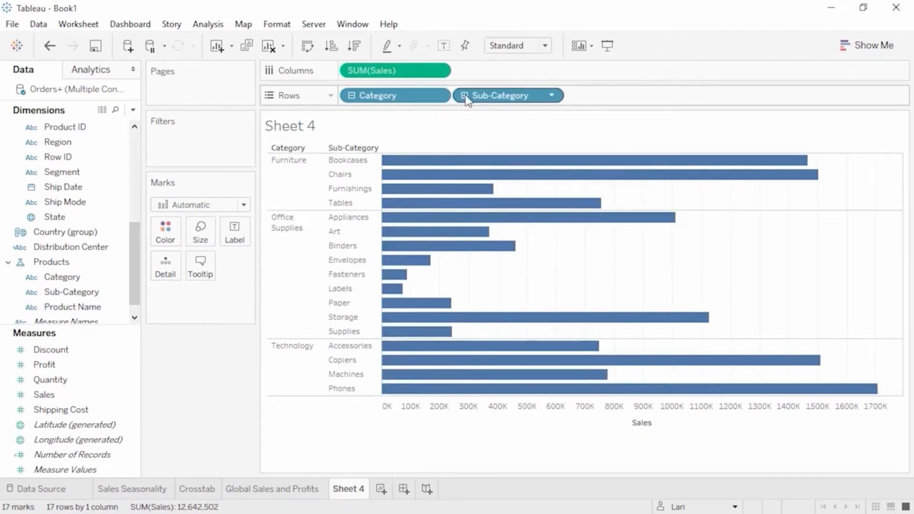
left_click(465, 96)
left_click(465, 96)
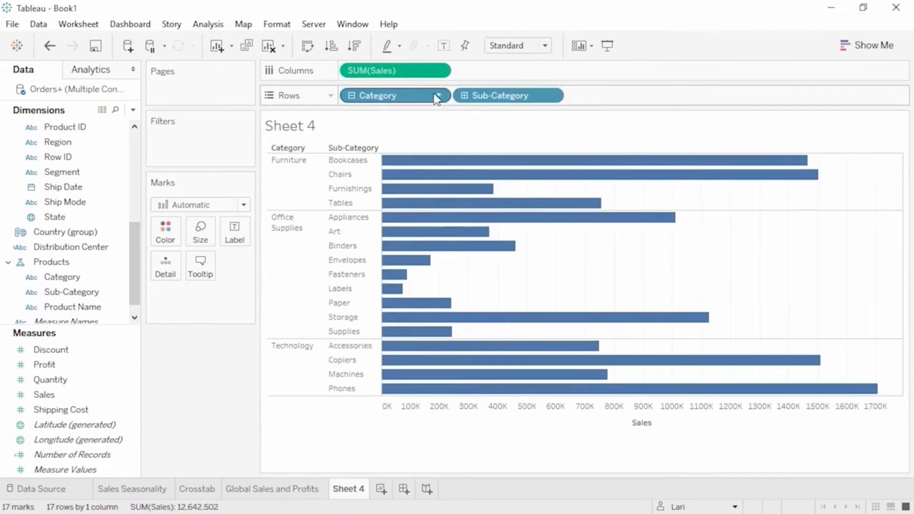
Sort the categories, and the sub-categories within each category, in descending order of Sales
left_click(351, 97)
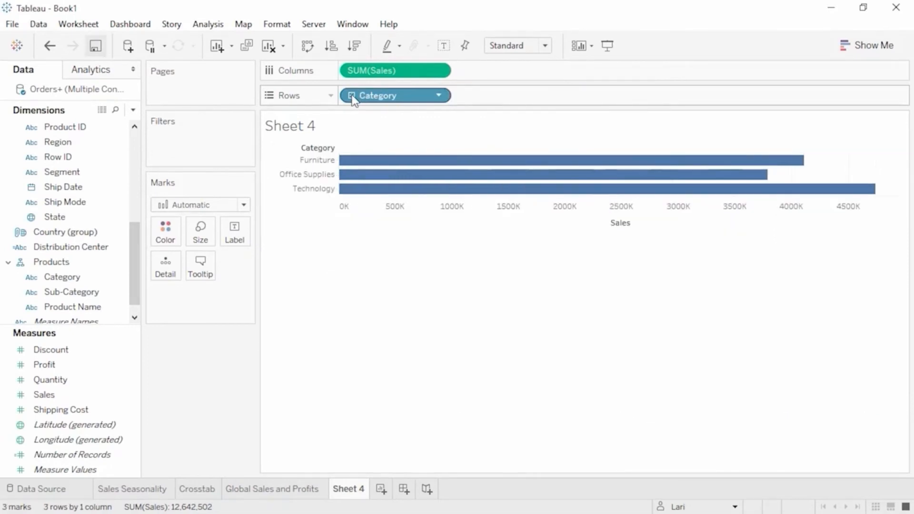
left_click(358, 50)
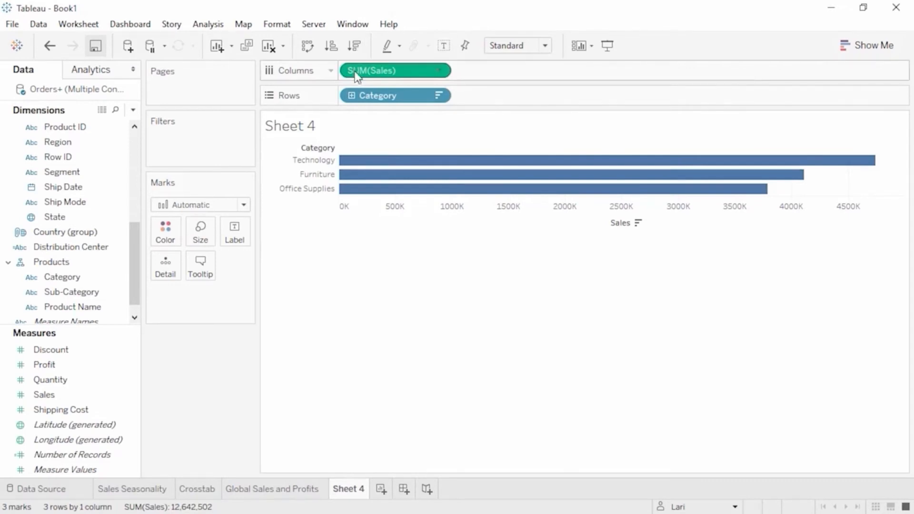
left_click(352, 96)
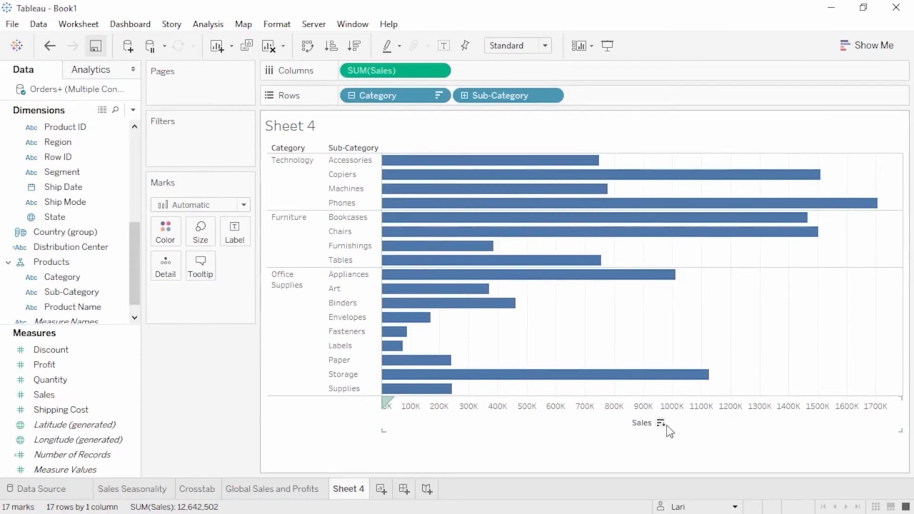
left_click(662, 425)
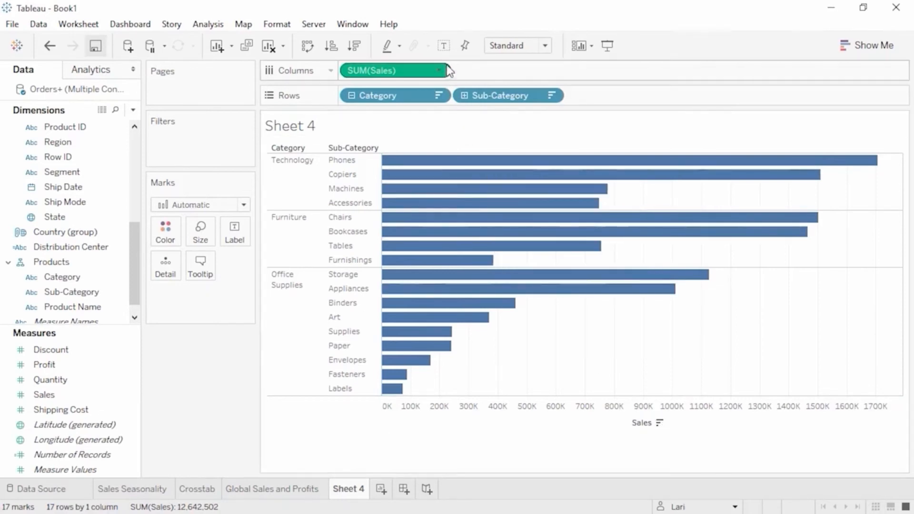
Show the sales value labels on the bars, and hide them again
left_click(444, 47)
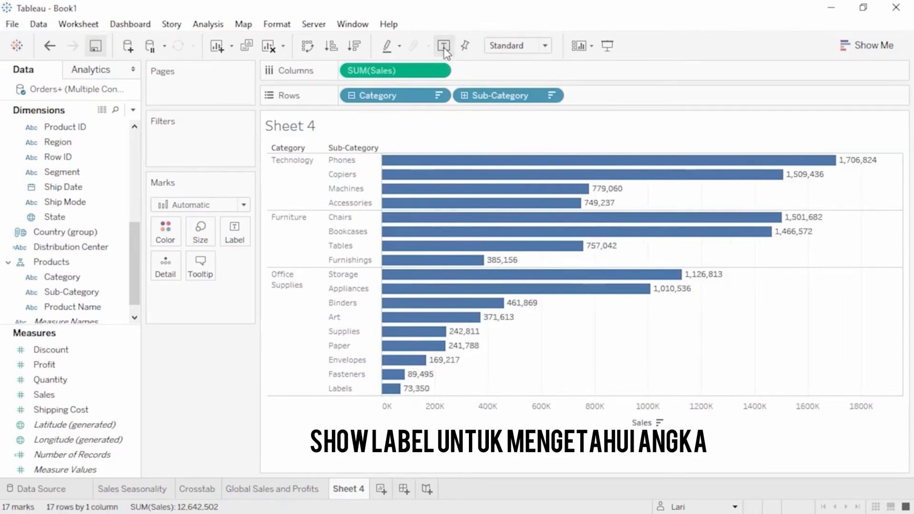
left_click(443, 48)
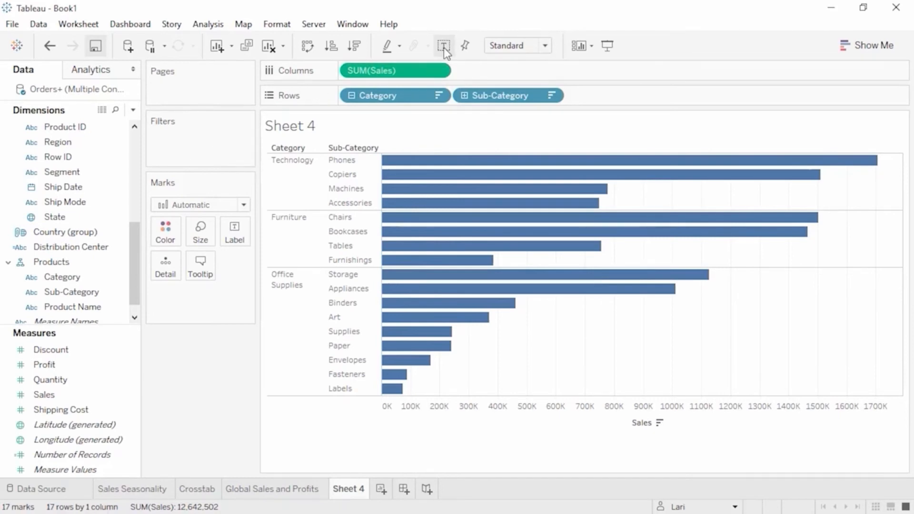
Color the bars by Profit and split the chart into columns by Market
left_click_drag(80, 365, 165, 230)
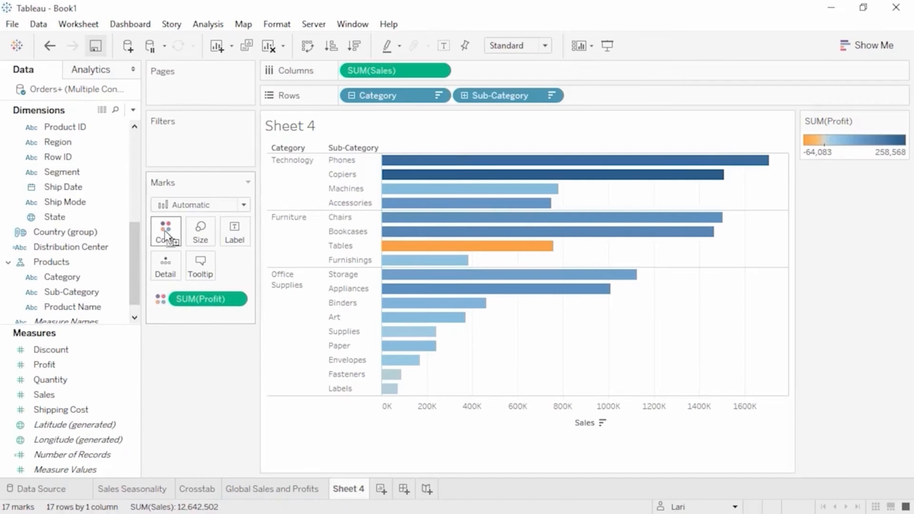
left_click_drag(134, 236, 134, 204)
left_click_drag(58, 142, 418, 148)
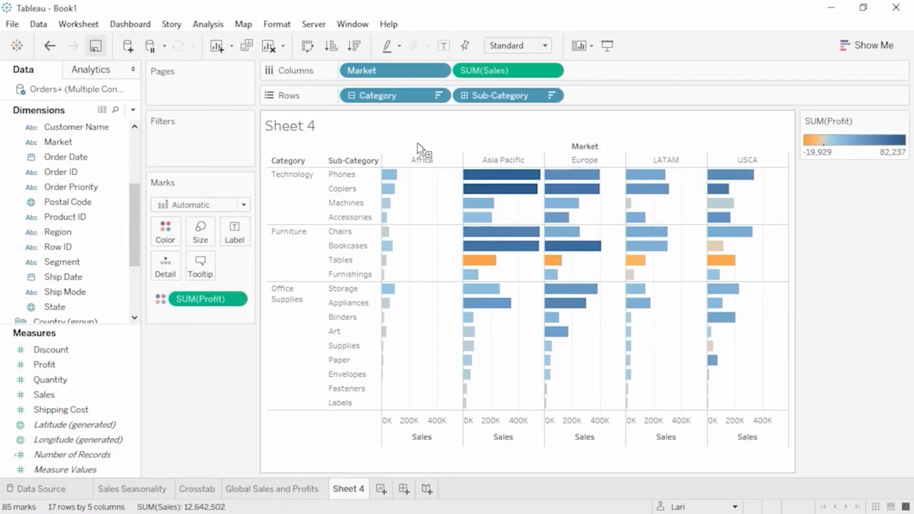
Group the sub-categories from Art through Labels in Office Supplies, and give the group the alias Small Office Supplies
left_click(342, 335)
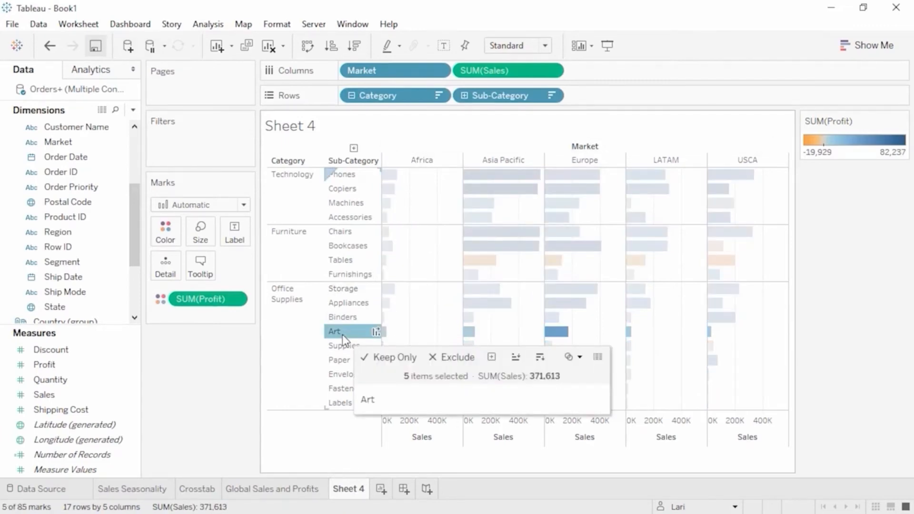
left_click(339, 403, "shift")
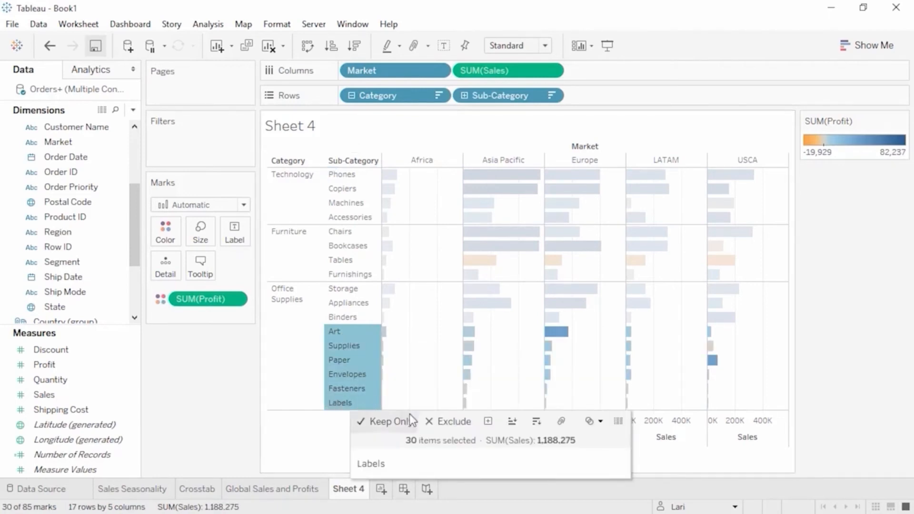
left_click(561, 421)
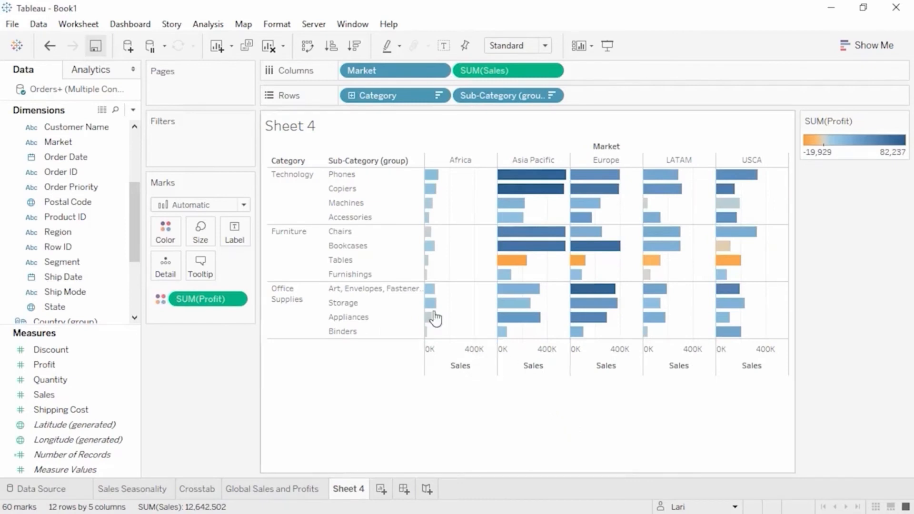
right_click(358, 293)
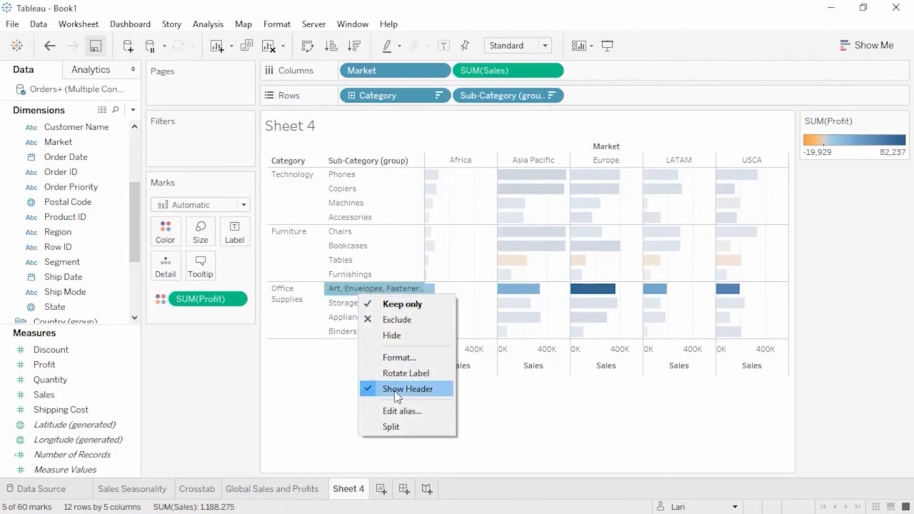
left_click(402, 412)
type("Small Office Supplies")
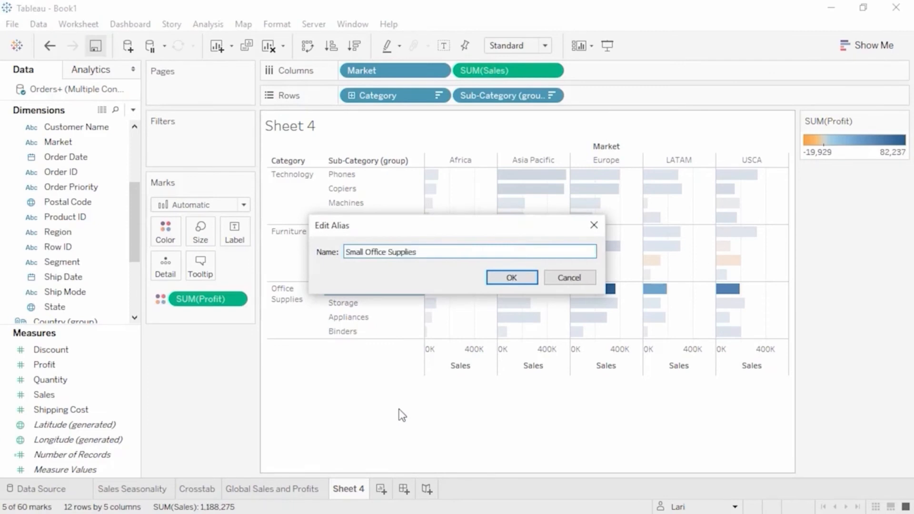
left_click(506, 279)
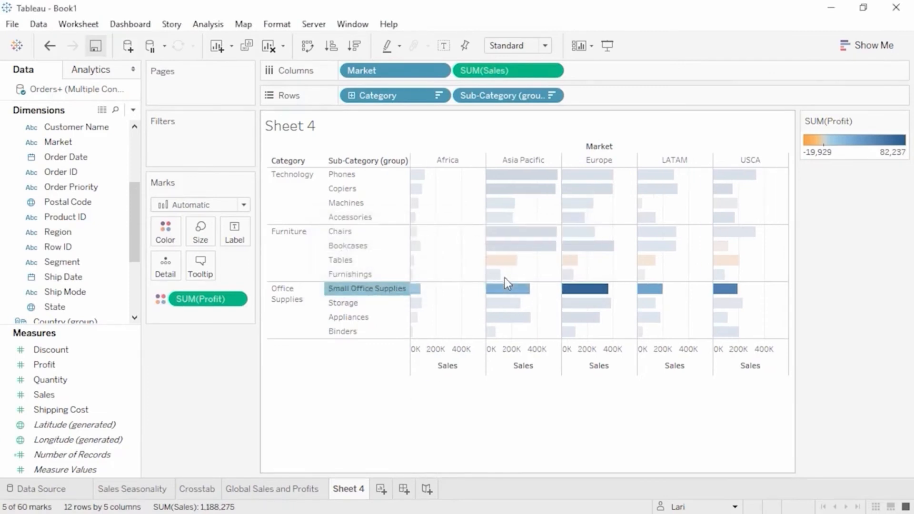
Remove the Market split and swap rows and columns to get vertical bars, with the column field labels hidden
left_click_drag(408, 71, 228, 366)
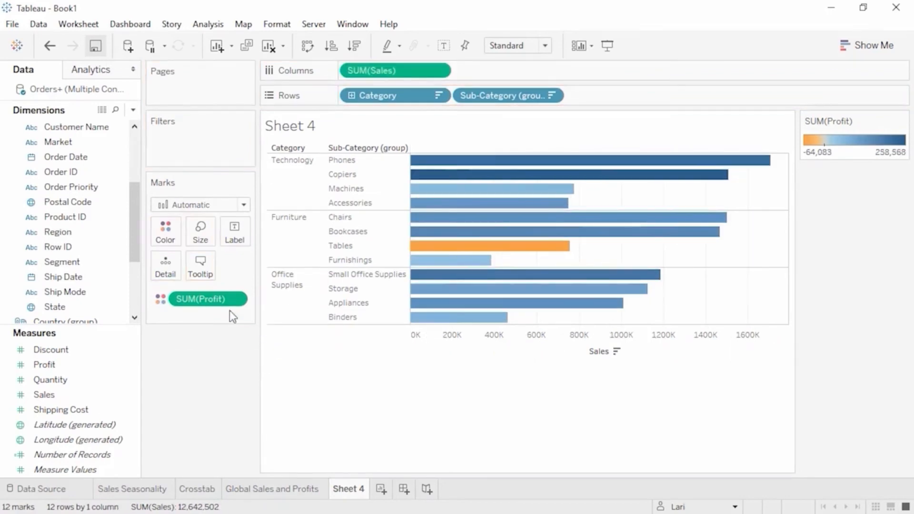
left_click(308, 46)
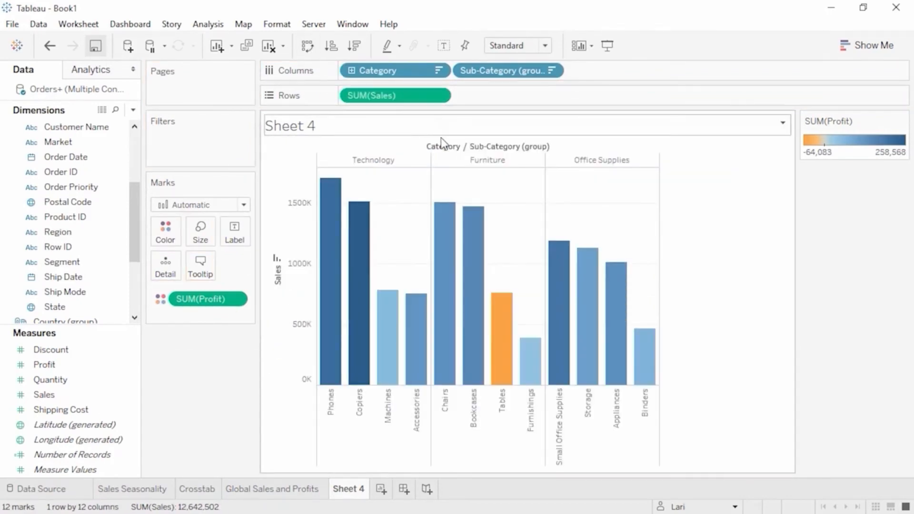
right_click(447, 149)
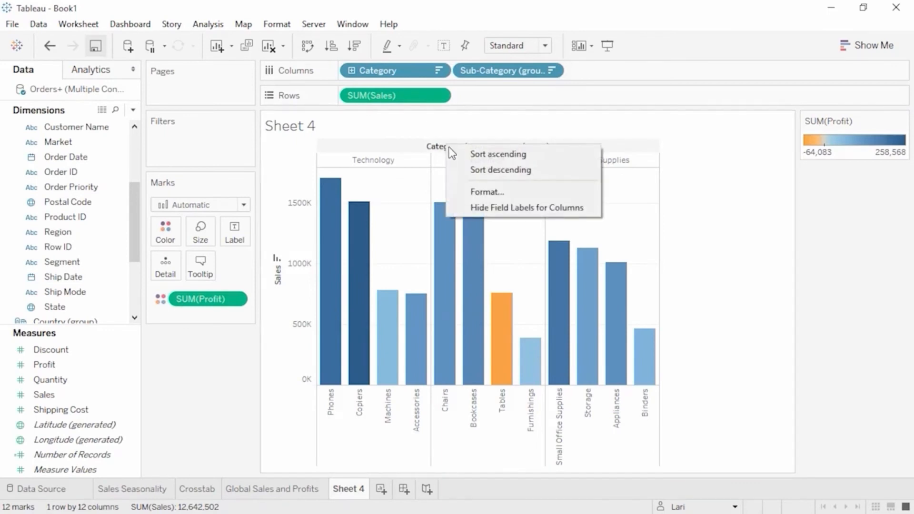
left_click(475, 205)
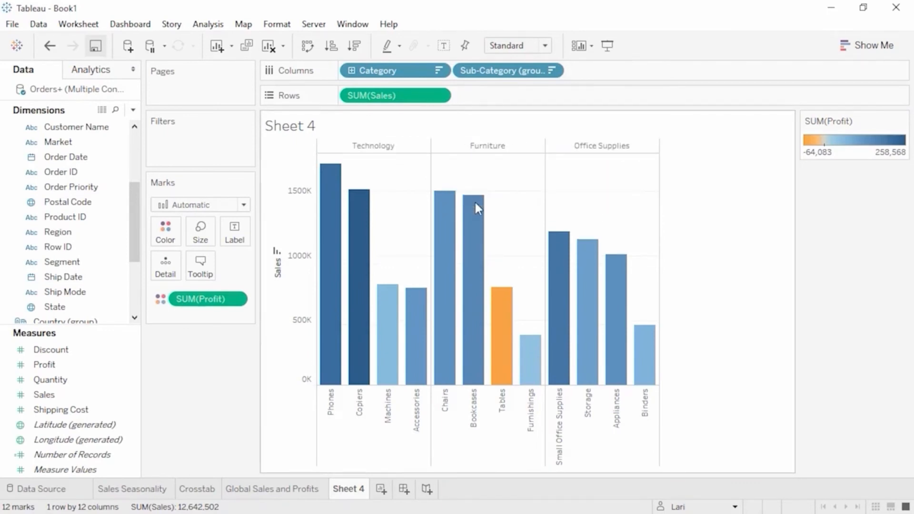
Rename the Sheet 4 worksheet as Sales by Sub-Category
double_click(361, 490)
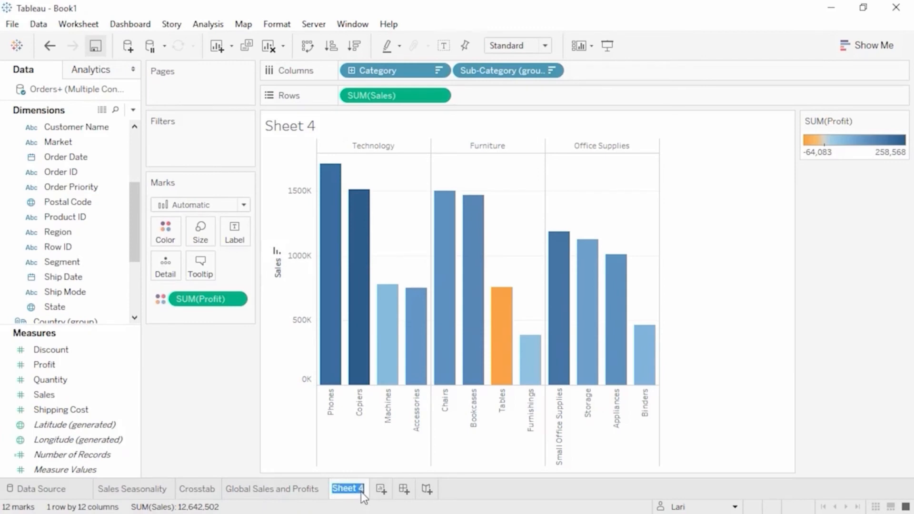
type("Sales by Sub-Category")
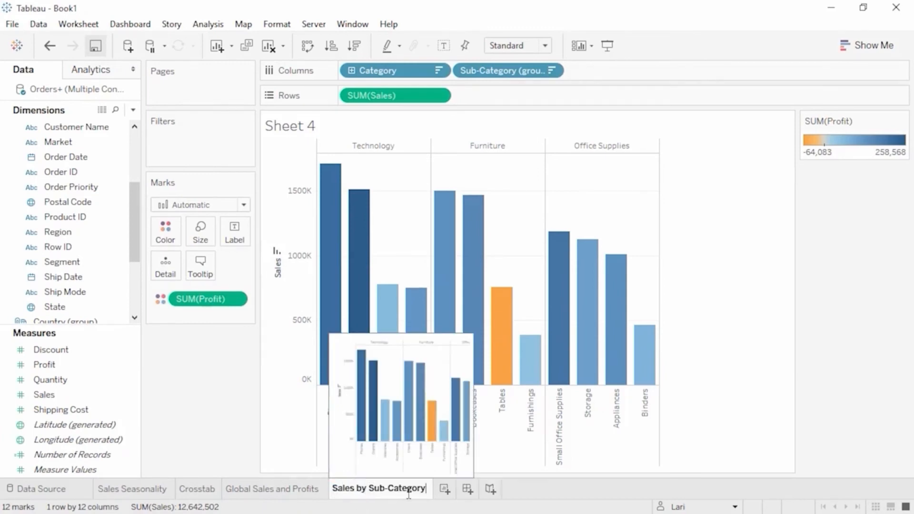
key("Return")
Create a new worksheet and plot Profit on rows against Shipping Cost on columns
left_click(443, 493)
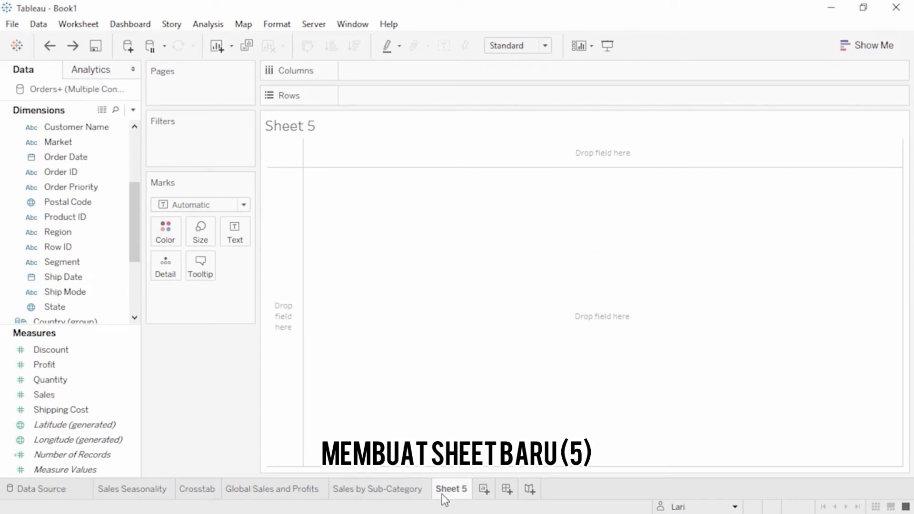
mouse_move(92, 369)
left_mouse_down()
mouse_move(101, 352)
mouse_move(322, 171)
mouse_move(373, 94)
left_mouse_up()
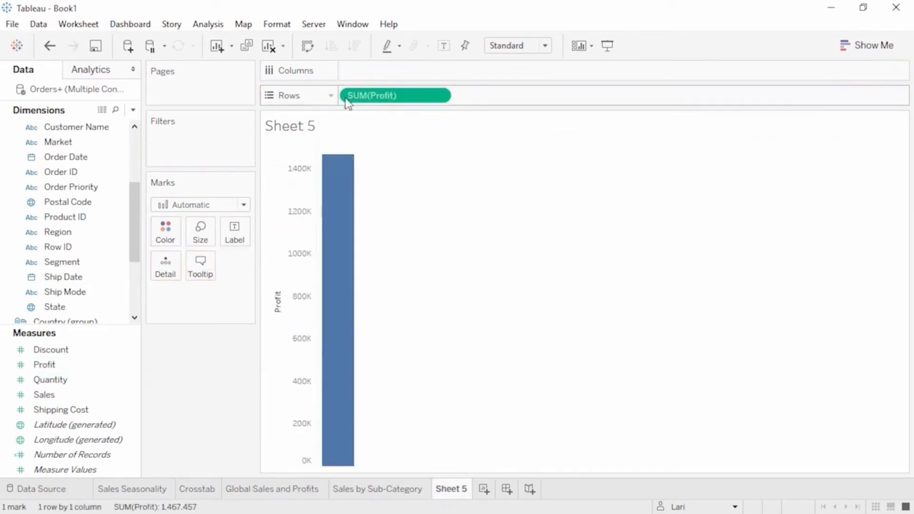
left_click_drag(81, 409, 364, 73)
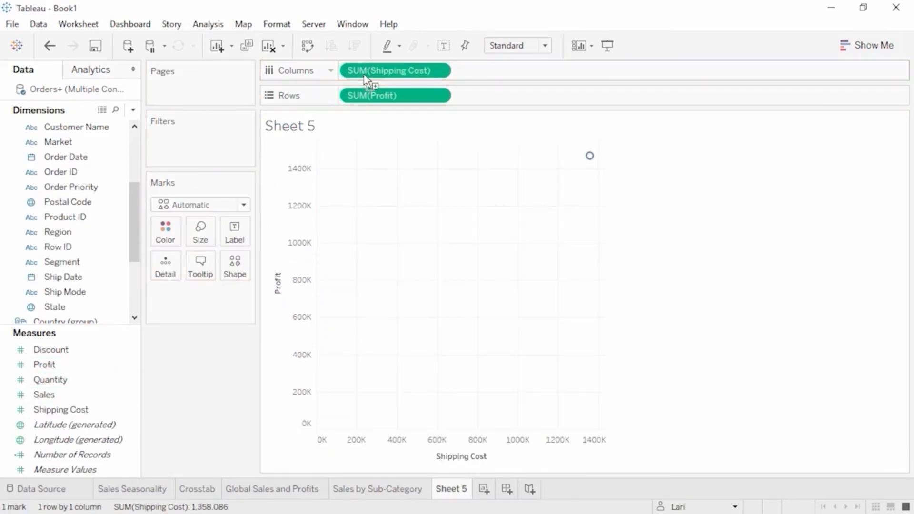
mouse_move(589, 157)
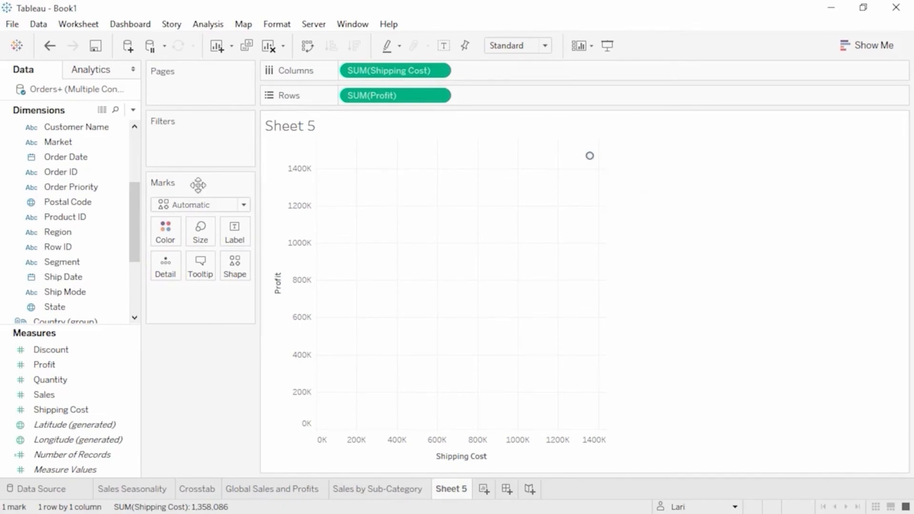
Color the marks by Category and add Customer ID as detail with all members, making a scatter plot
left_click_drag(129, 196, 133, 238)
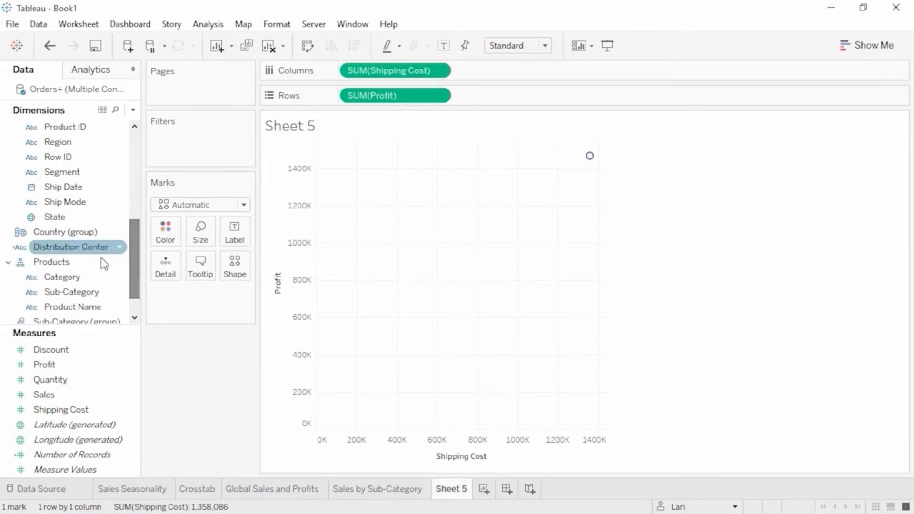
left_click_drag(95, 275, 168, 237)
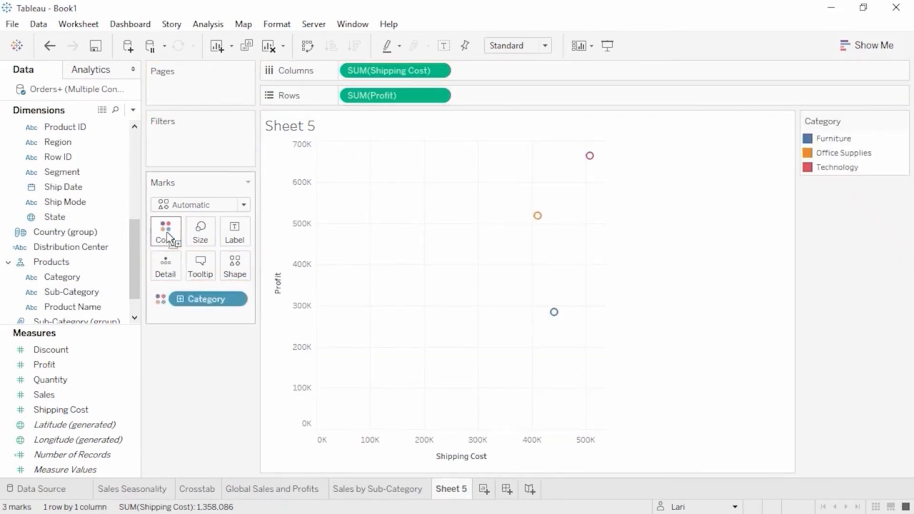
left_click_drag(133, 255, 126, 204)
left_click_drag(79, 143, 163, 264)
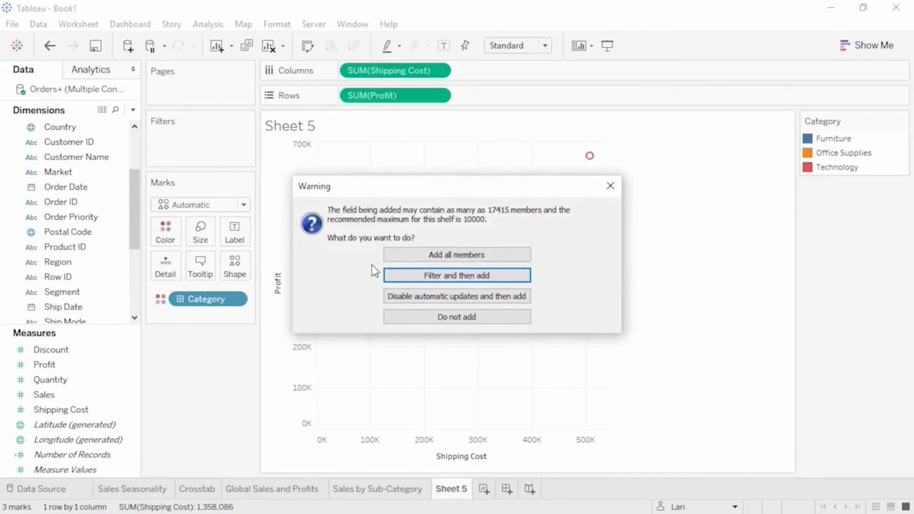
left_click(392, 255)
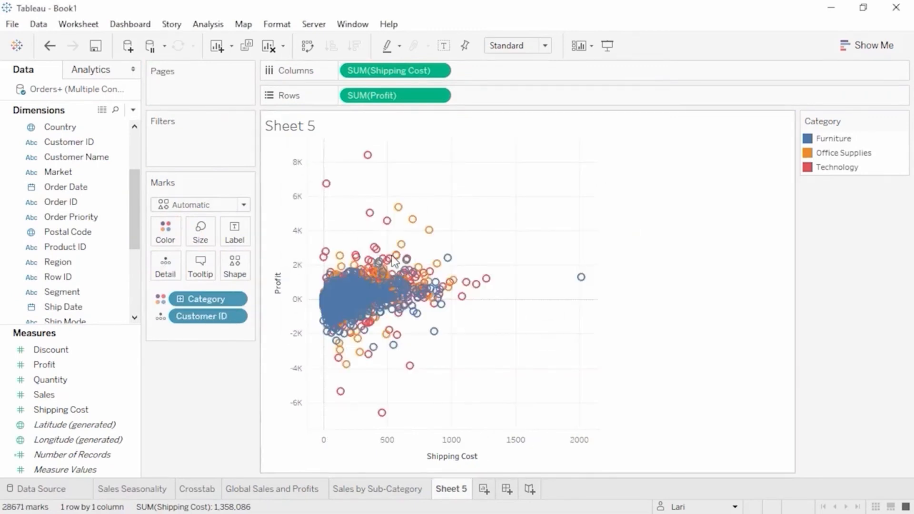
mouse_move(395, 260)
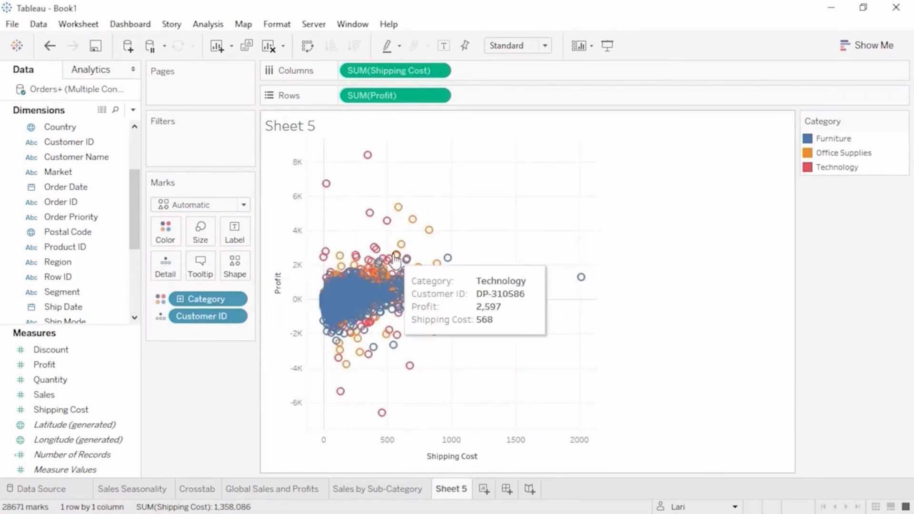
mouse_move(335, 195)
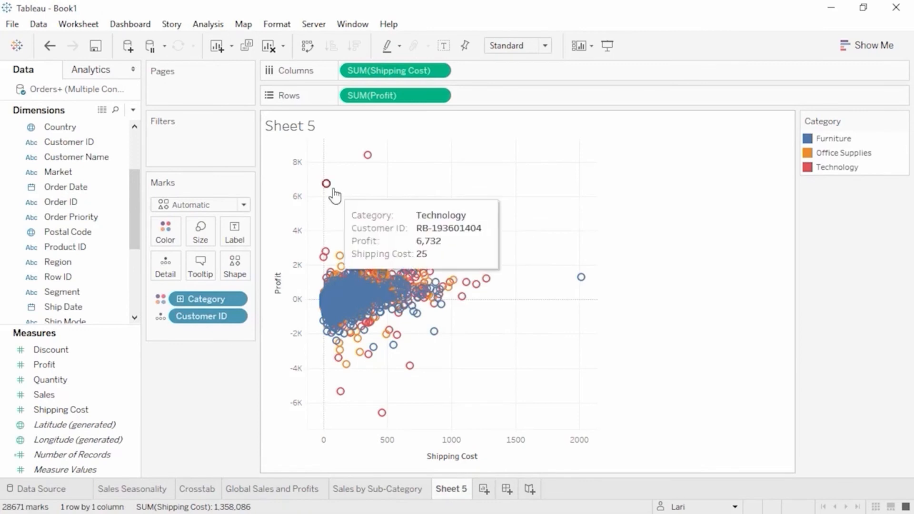
Turn off aggregation of the measures in the scatter plot, and undo the change
left_click(208, 24)
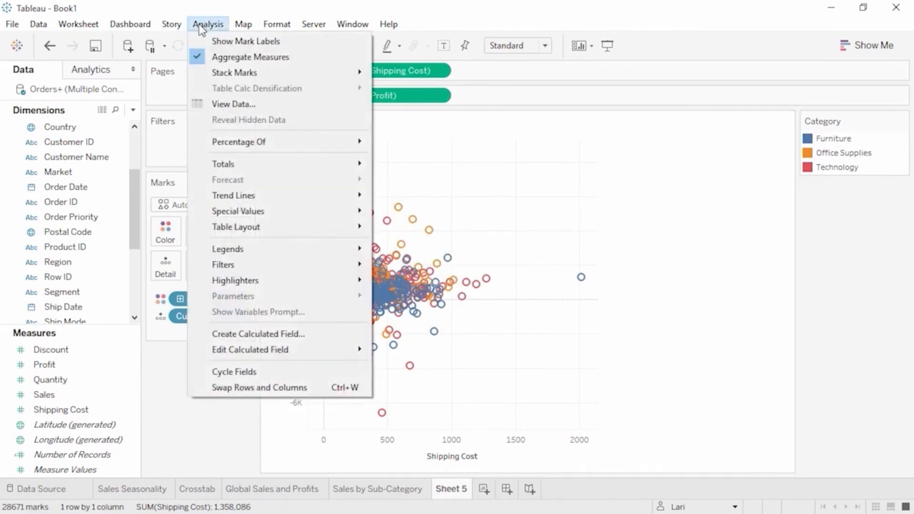
left_click(212, 57)
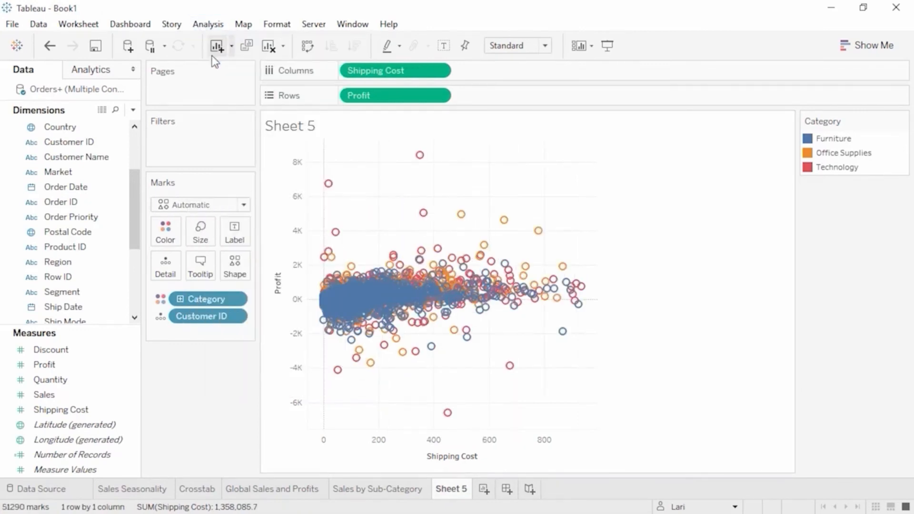
left_click(50, 46)
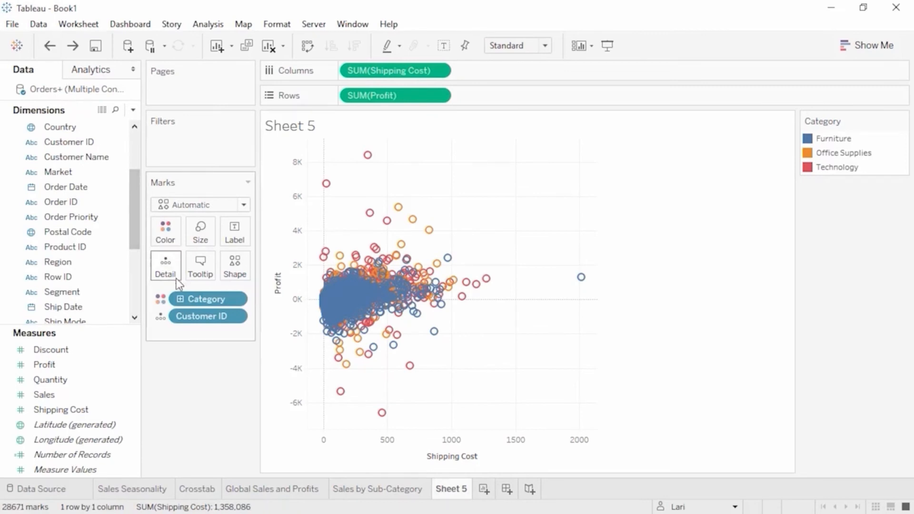
Switch Category from color to label, and add Sub-Category to the mark labels
left_click(161, 299)
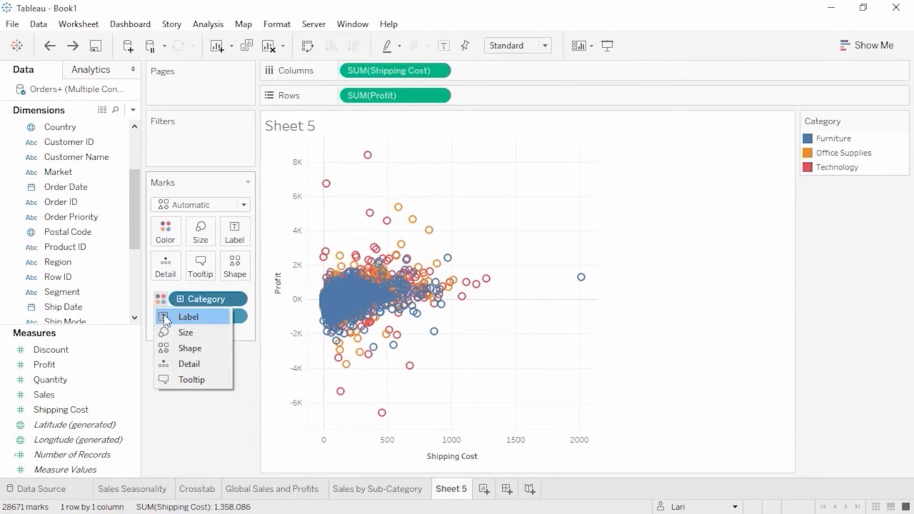
left_click(164, 315)
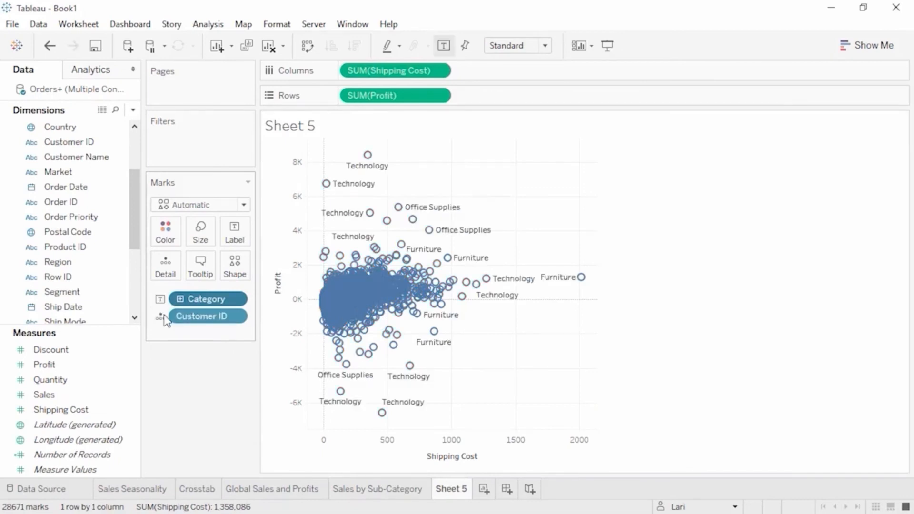
left_click_drag(136, 234, 134, 314)
left_click_drag(93, 262, 238, 241)
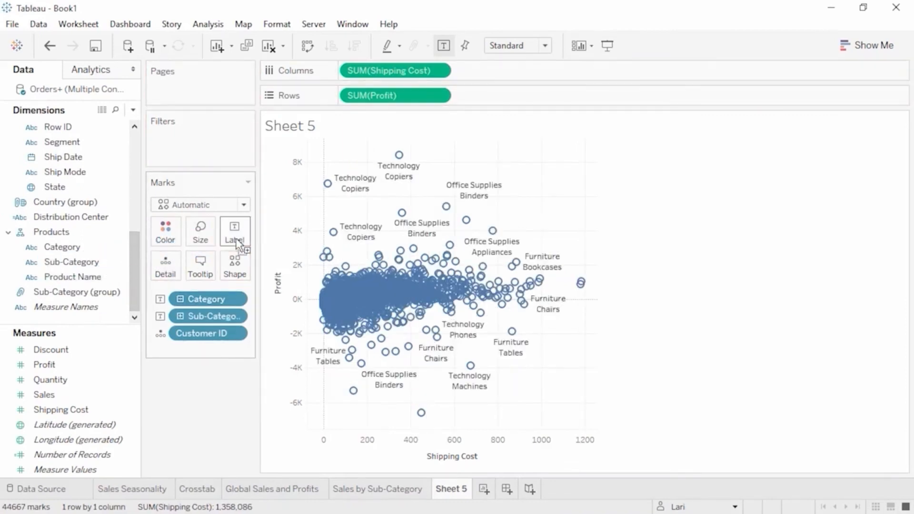
Italicize the Sub-Category line of the mark label text, and turn off the mark labels
left_click(238, 242)
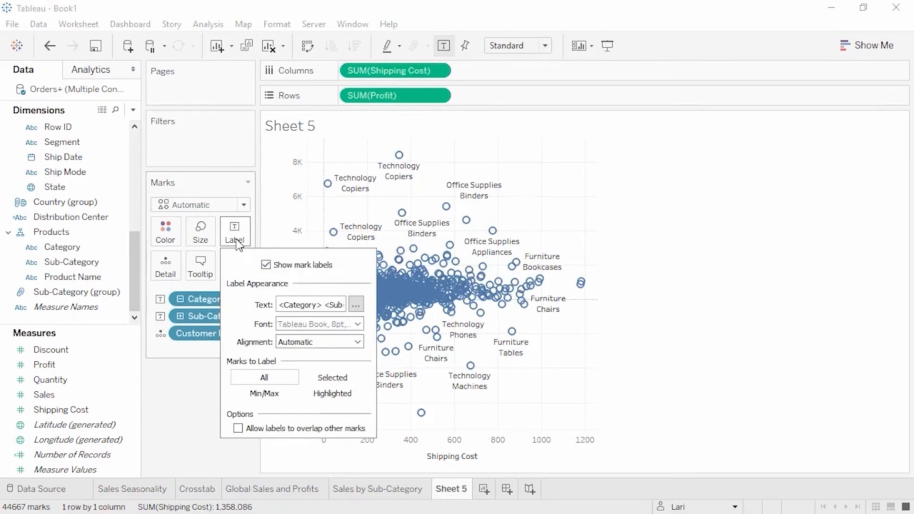
left_click(355, 306)
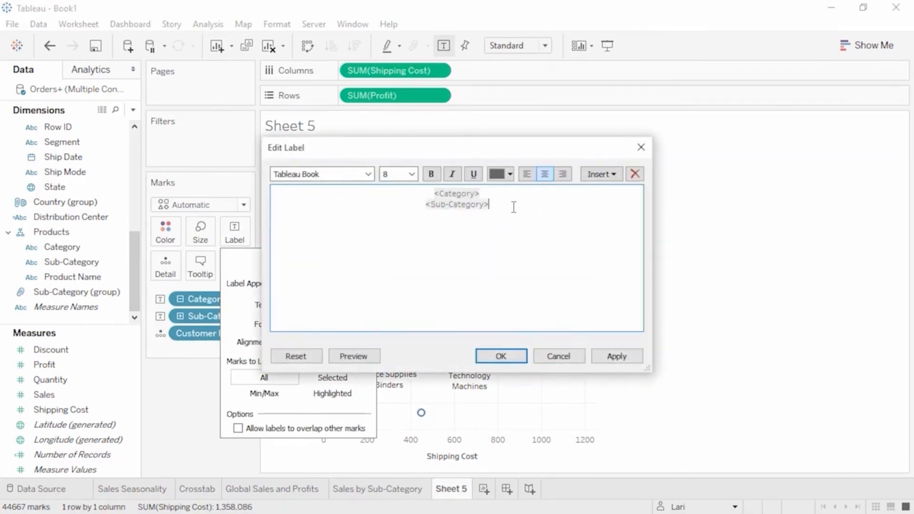
left_click_drag(513, 206, 412, 204)
left_click(452, 174)
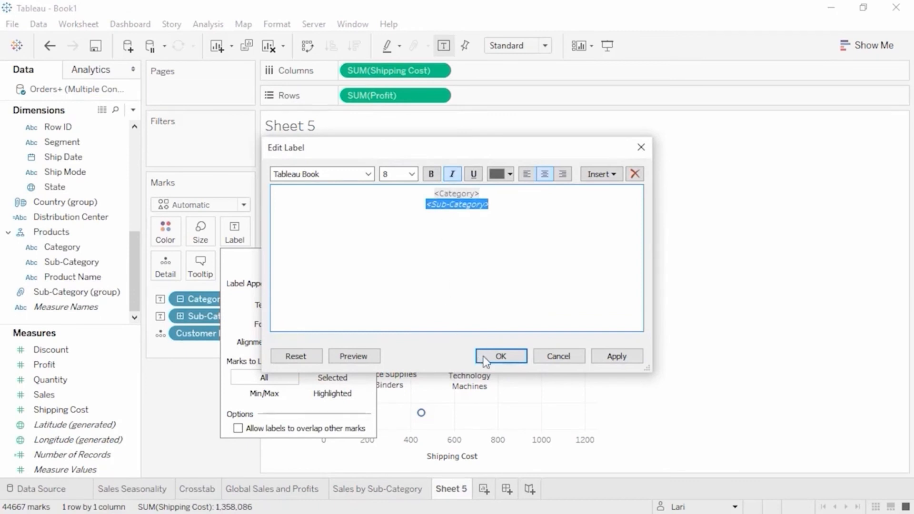
left_click(495, 356)
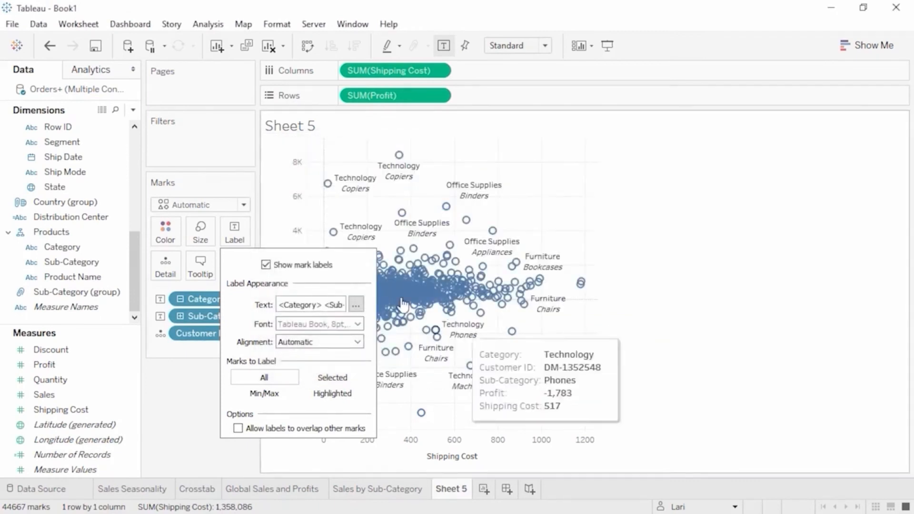
left_click(266, 265)
left_click(175, 383)
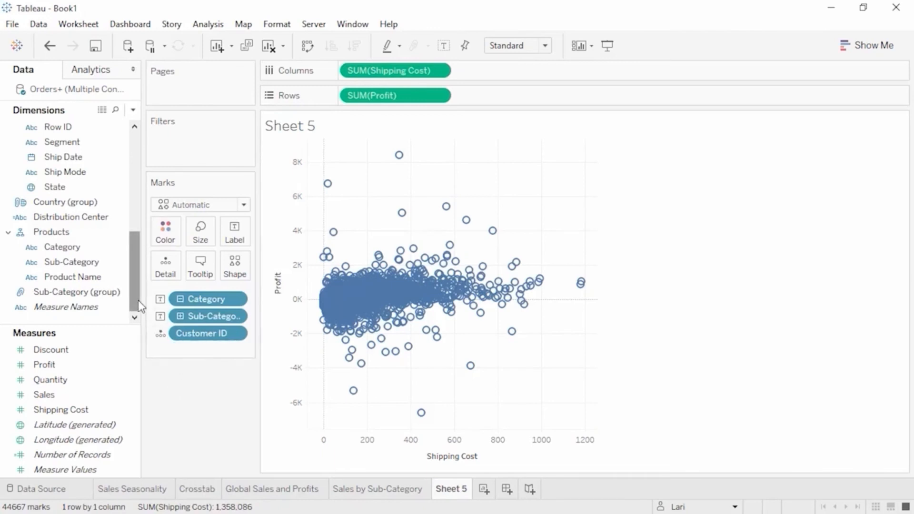
Size the scatter plot marks by the Returned dimension
left_click_drag(138, 301, 138, 195)
left_click(75, 172)
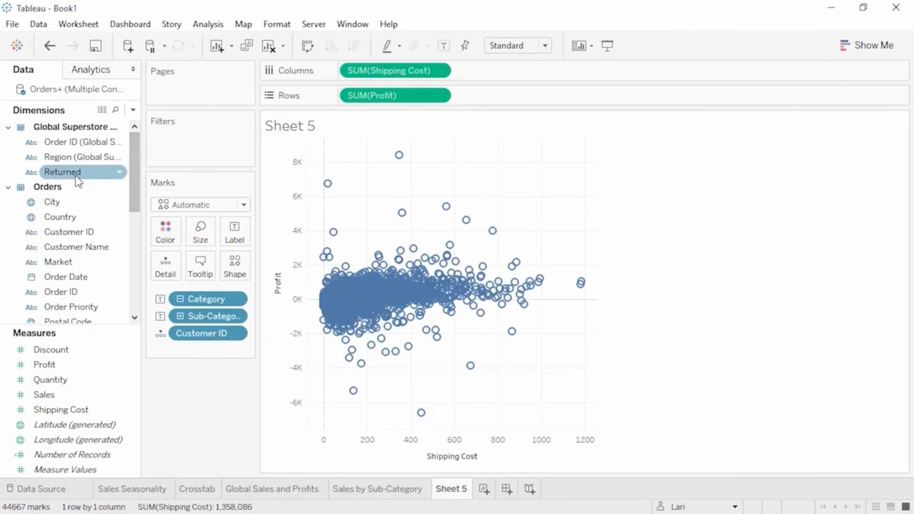
left_click_drag(76, 177, 201, 237)
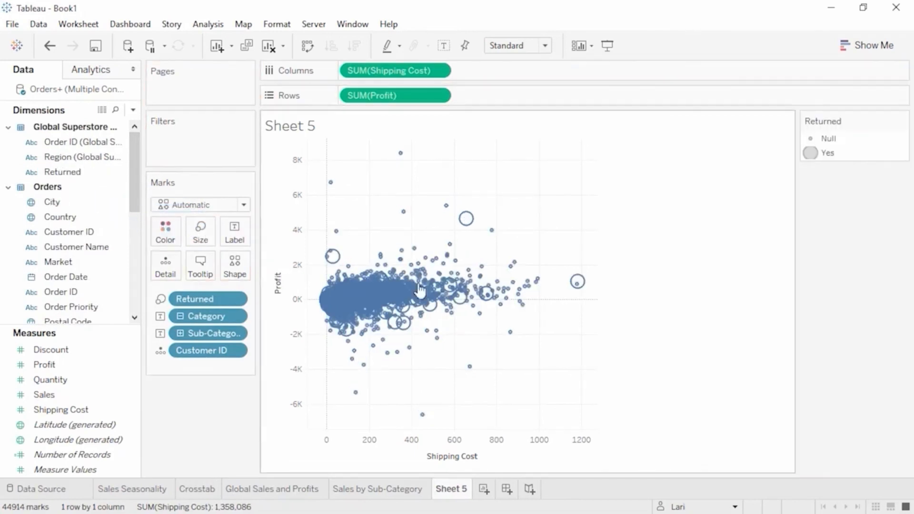
Remove Sub-Category and Returned from the scatter plot marks, and switch Category from label to color
mouse_move(578, 284)
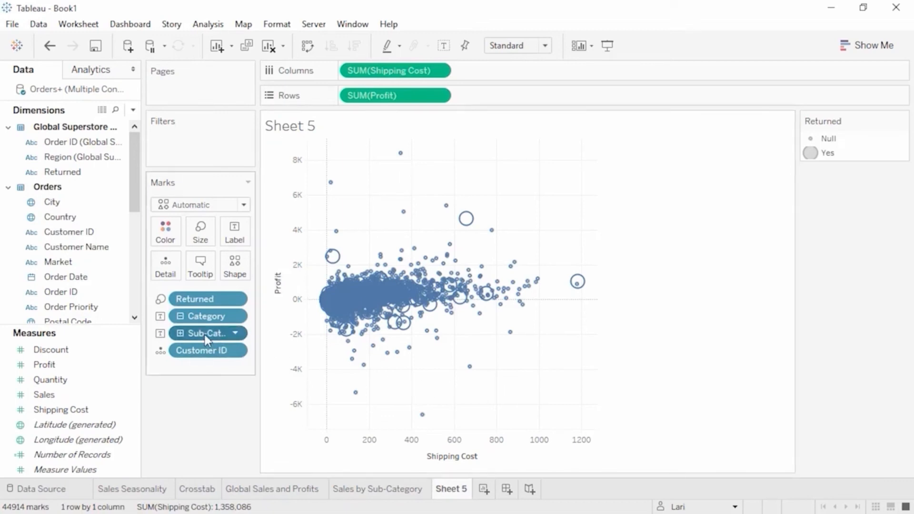
left_click_drag(205, 334, 208, 402)
left_click_drag(207, 297, 208, 408)
left_click(162, 298)
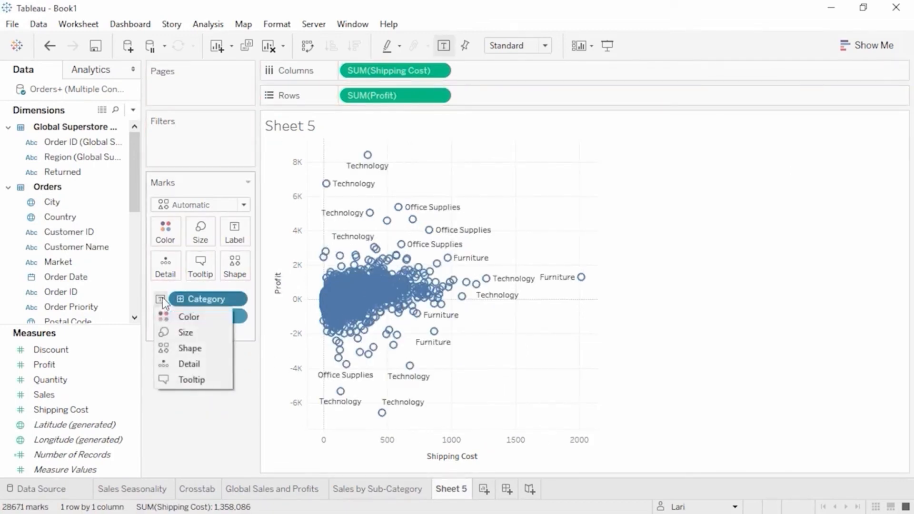
left_click(162, 318)
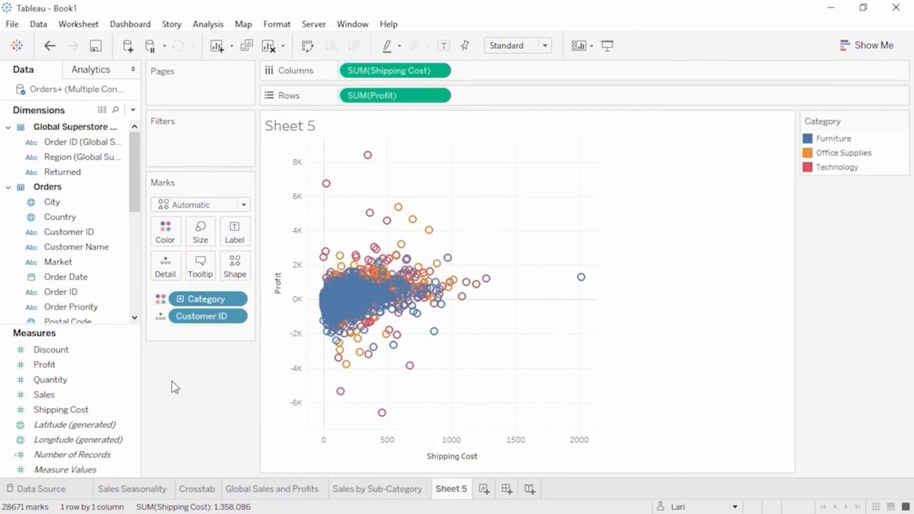
Add trend lines to the profit against shipping cost scatter plot, and remove them again
left_click(102, 75)
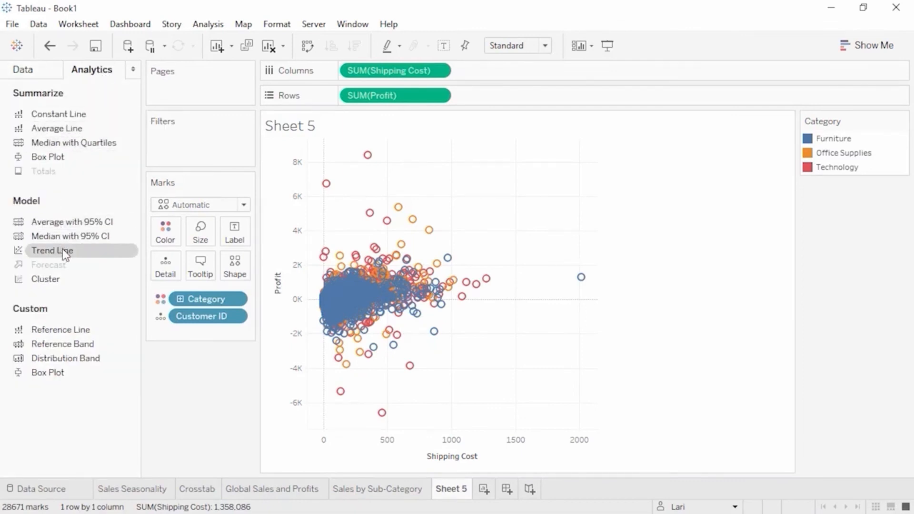
left_click_drag(62, 248, 398, 163)
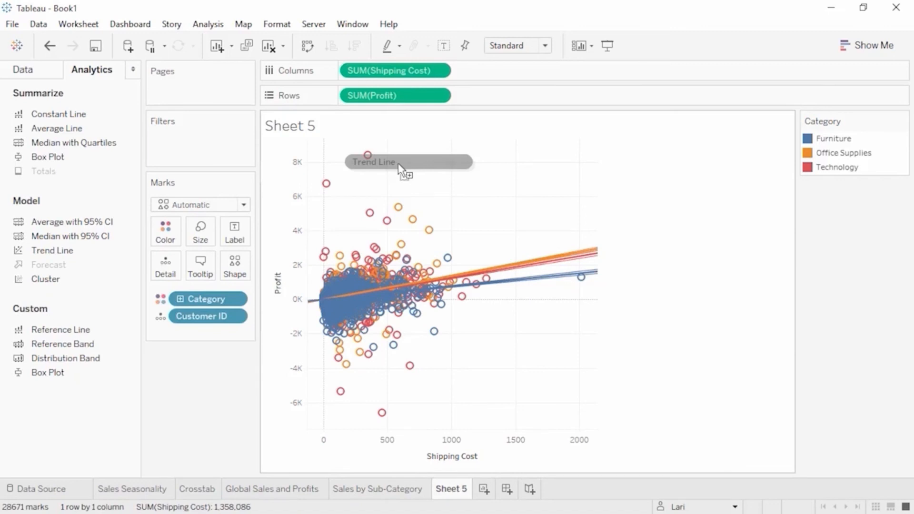
mouse_move(537, 285)
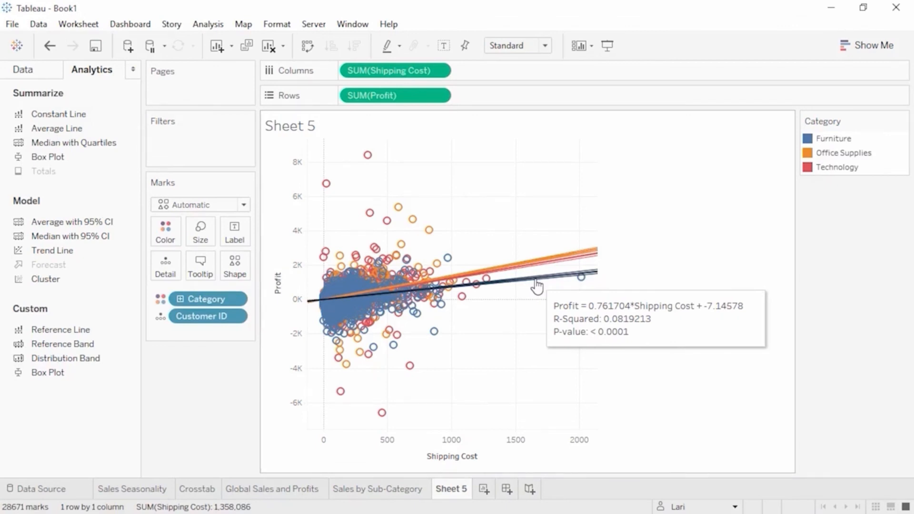
left_click_drag(537, 285, 196, 391)
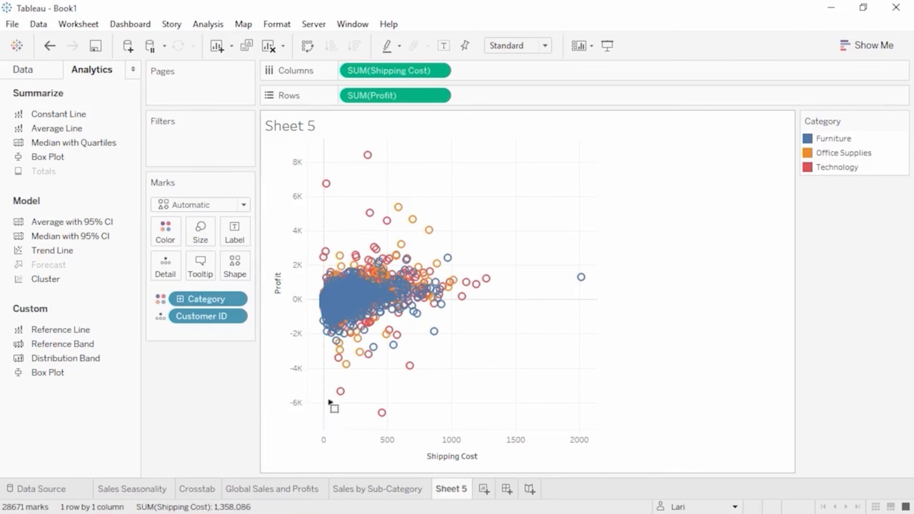
Select the scatter plot marks with the largest losses and view their full underlying data
left_click_drag(329, 401, 469, 351)
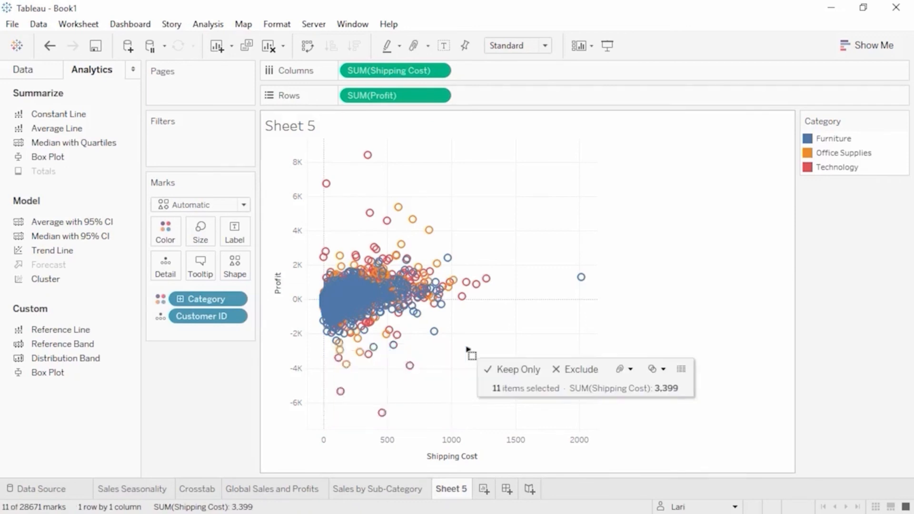
left_click(681, 369)
left_click(280, 443)
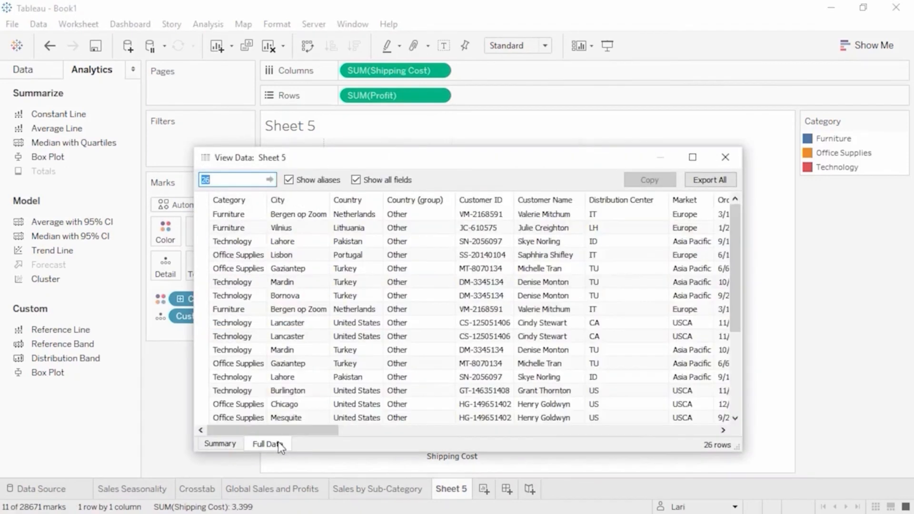
left_click(722, 159)
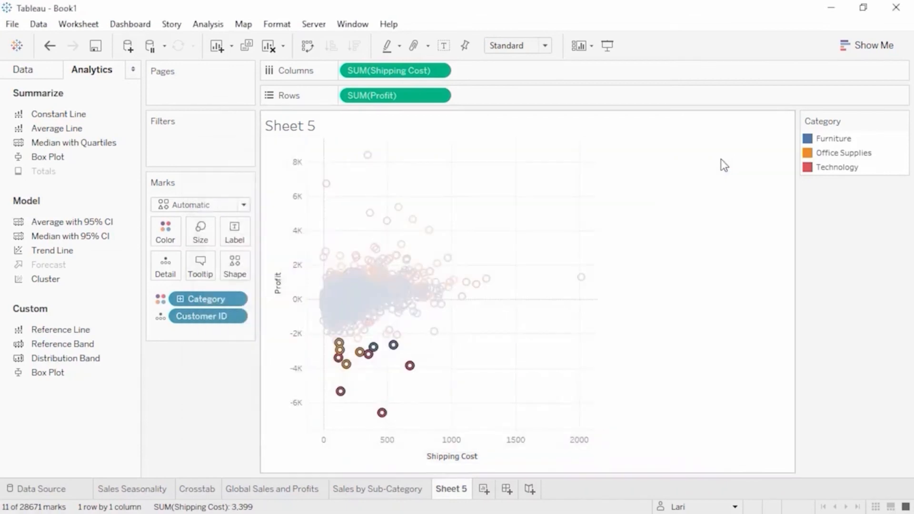
Switch Category from color to shape, and color all scatter plot marks gray
left_click(160, 301)
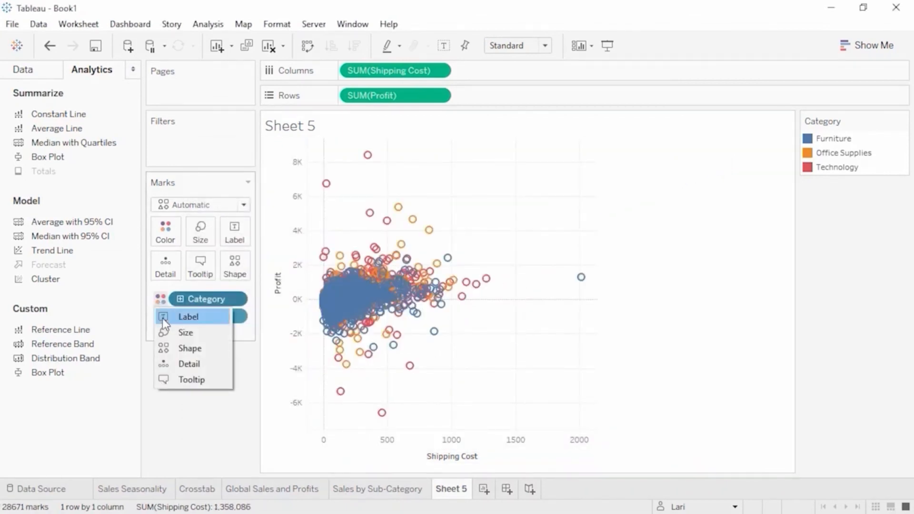
left_click(164, 346)
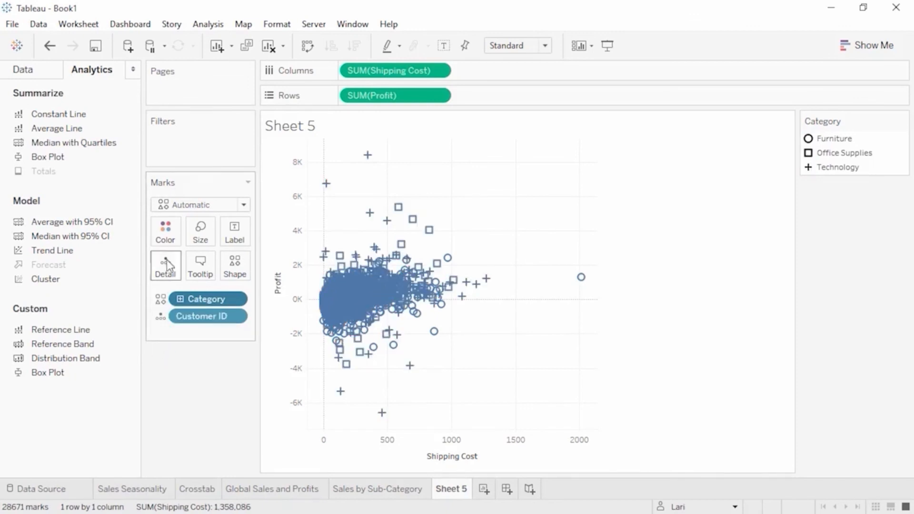
left_click(167, 238)
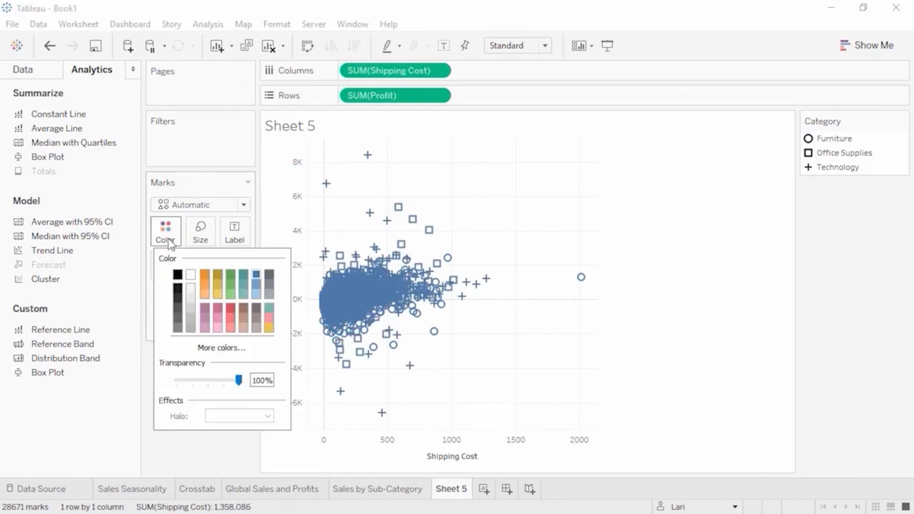
left_click(271, 293)
left_click(228, 446)
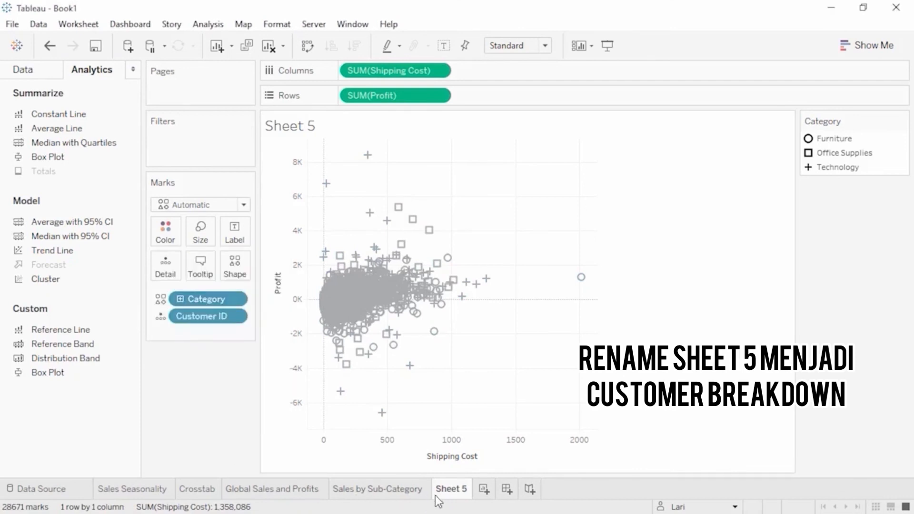
Rename Sheet 5 as Customer Breakdown, and look over the thumbnails of all the sheets
type("Customer Breakdown")
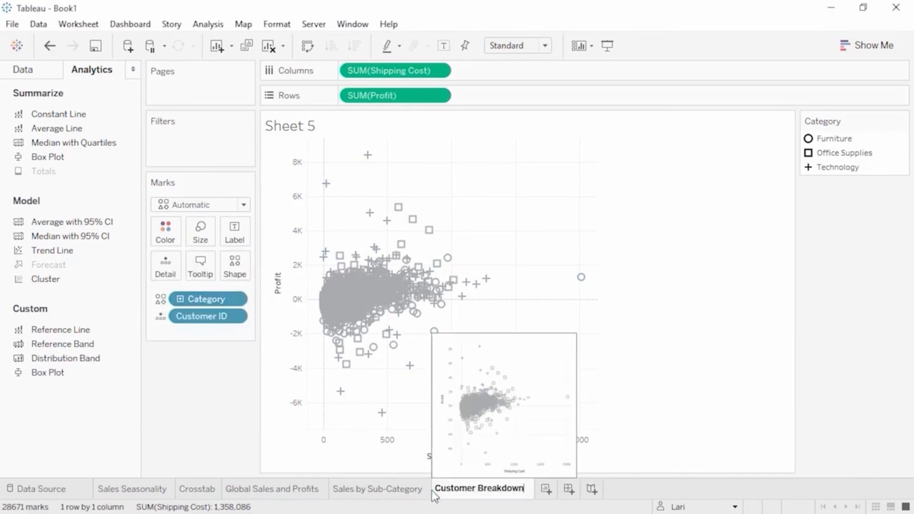
key("Return")
left_click(875, 506)
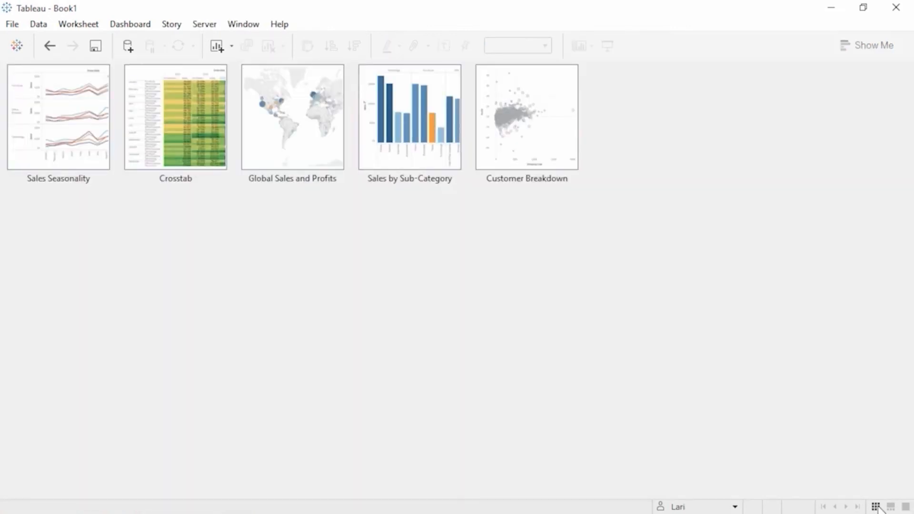
left_click(906, 506)
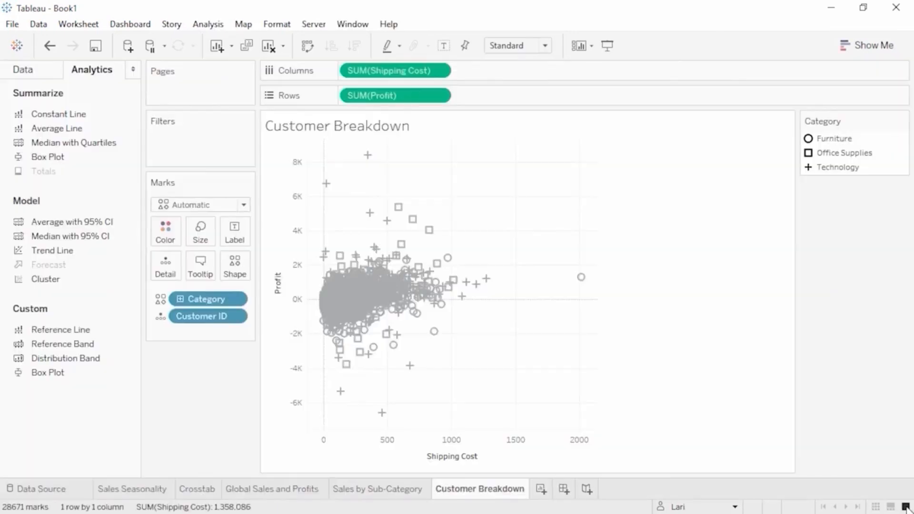
Create a new dashboard named Sales Dashboard
left_click(564, 489)
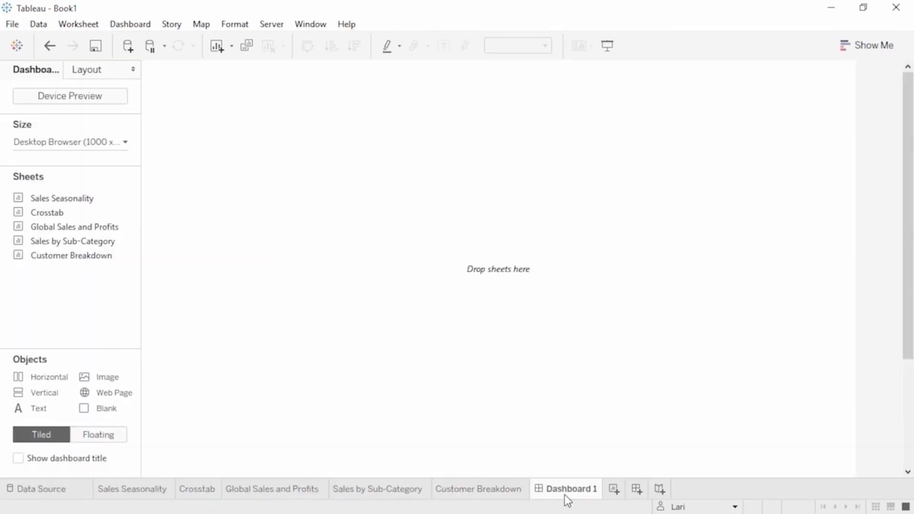
double_click(564, 492)
type("Sales Dashboard")
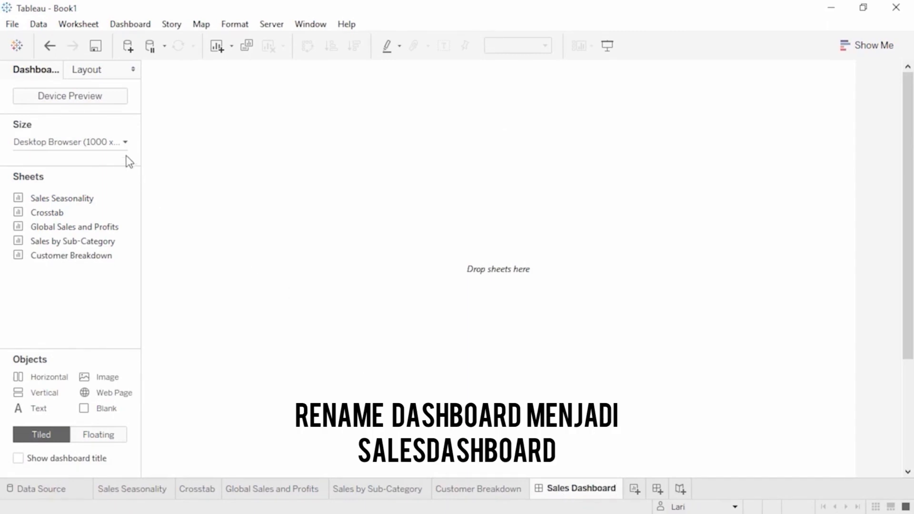
Set the dashboard's fixed size to Laptop Browser (800 x 600)
left_click(123, 143)
left_click(119, 189)
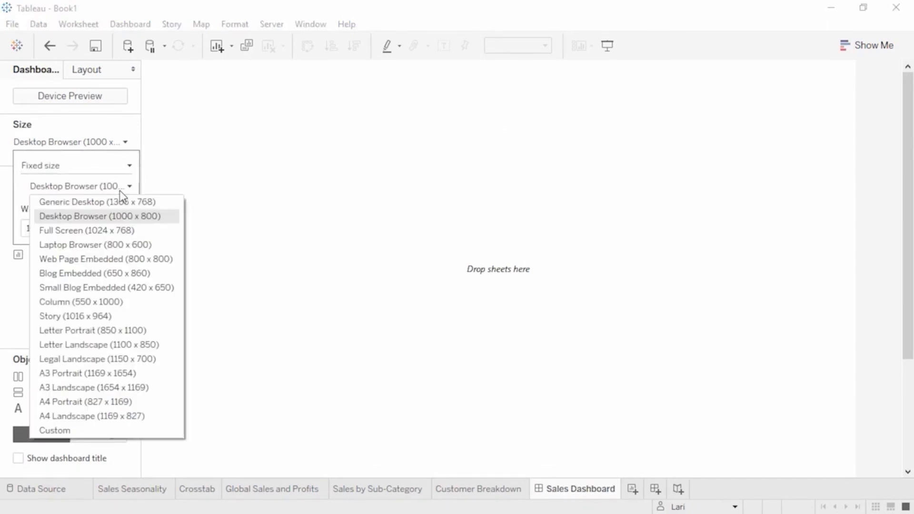
left_click(125, 242)
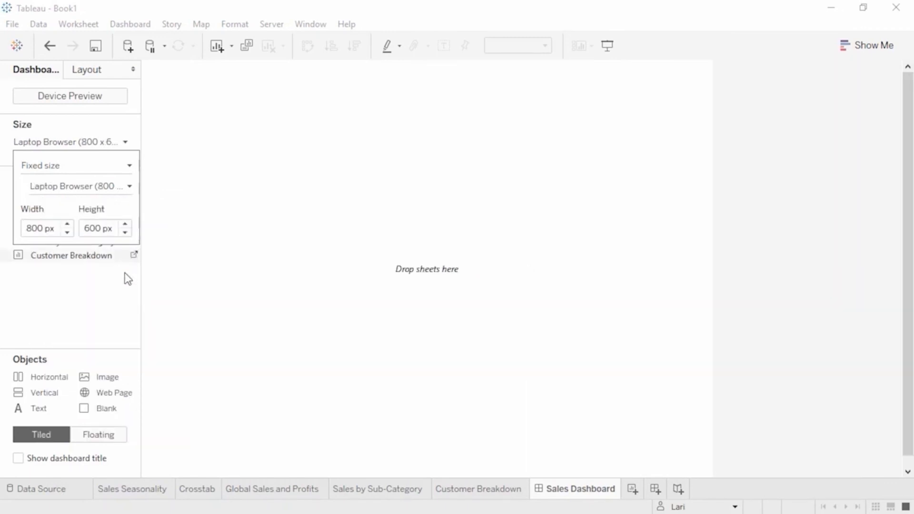
left_click(121, 301)
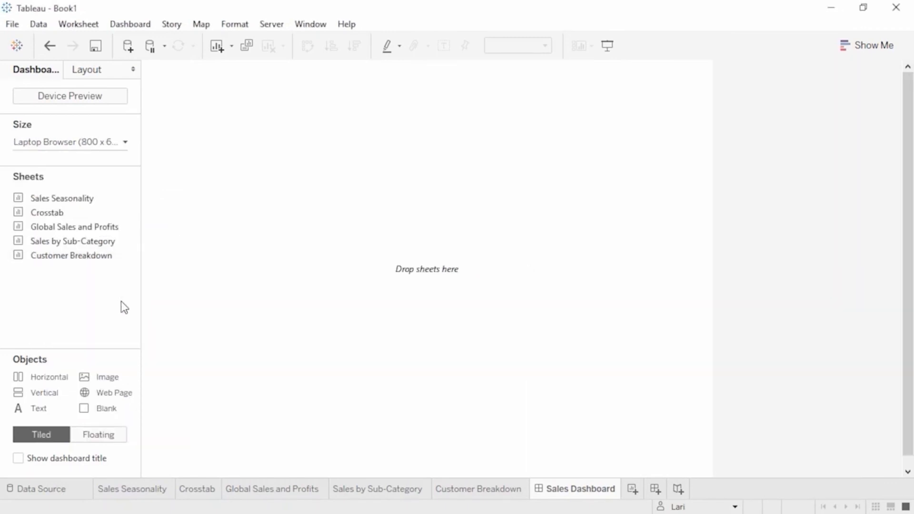
Place Global Sales and Profits above Sales by Sub-Category and Customer Breakdown side by side, and show the dashboard title
mouse_move(99, 244)
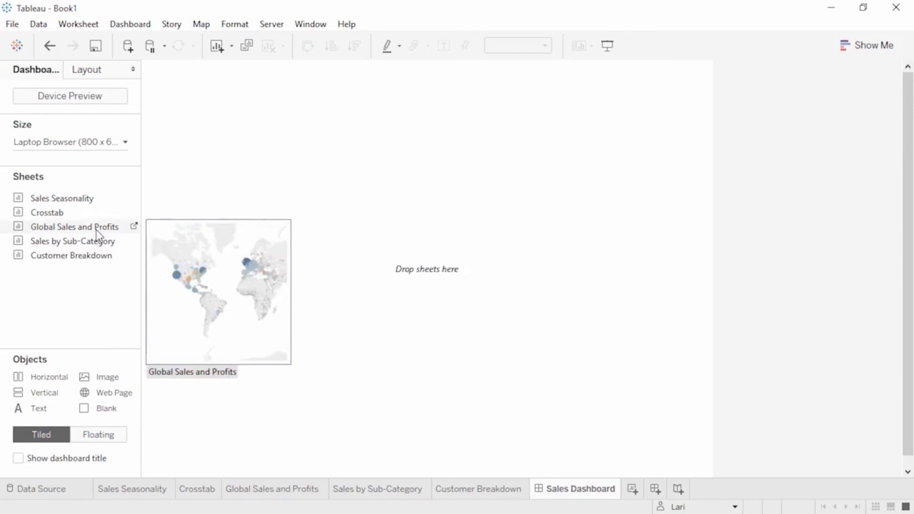
left_click_drag(98, 232, 236, 232)
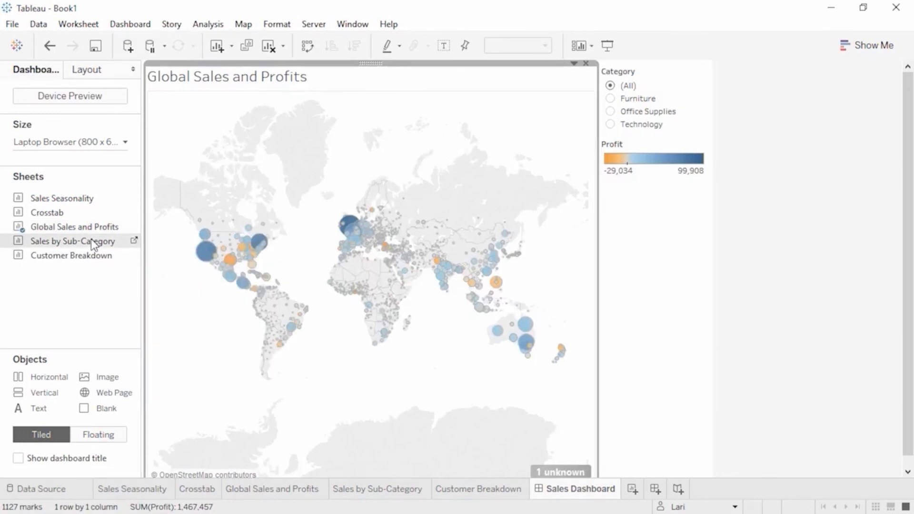
left_click_drag(93, 243, 208, 469)
mouse_move(88, 265)
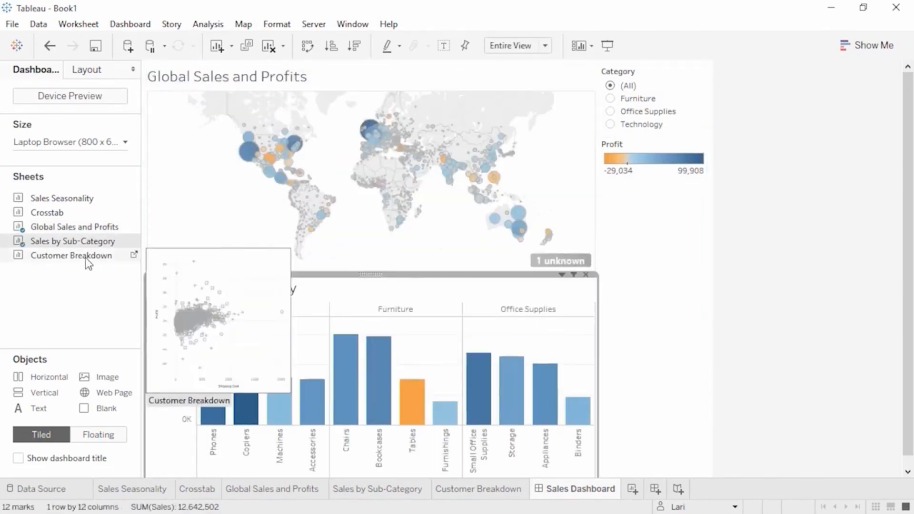
left_click_drag(88, 264, 522, 412)
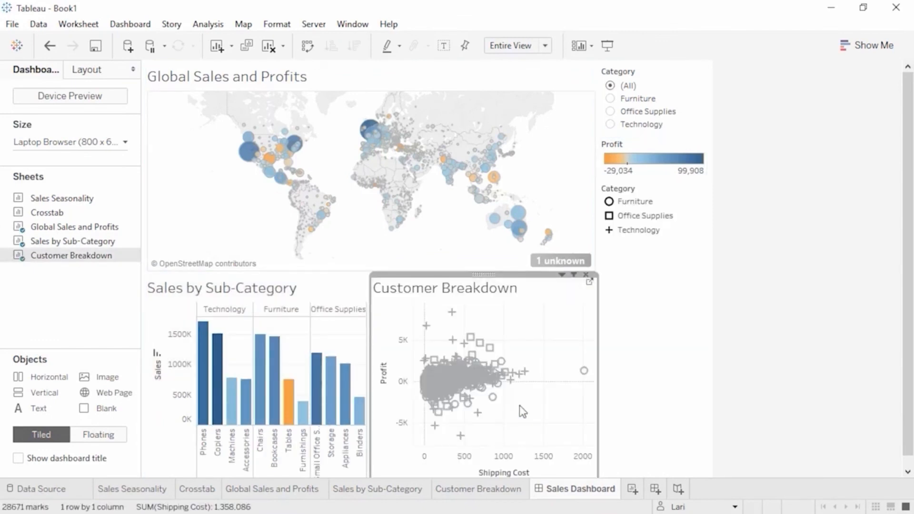
left_click(25, 459)
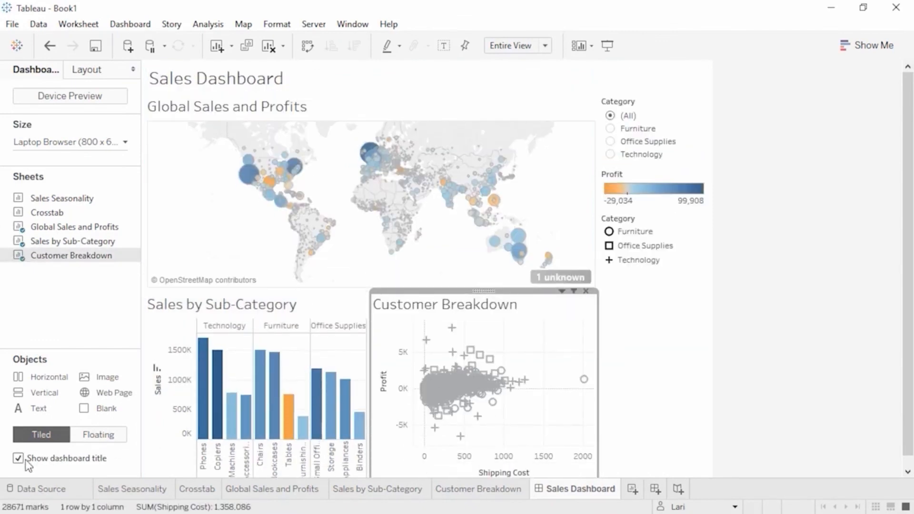
Filter the dashboard map by Furniture, Office Supplies and Technology in turn
left_click(612, 128)
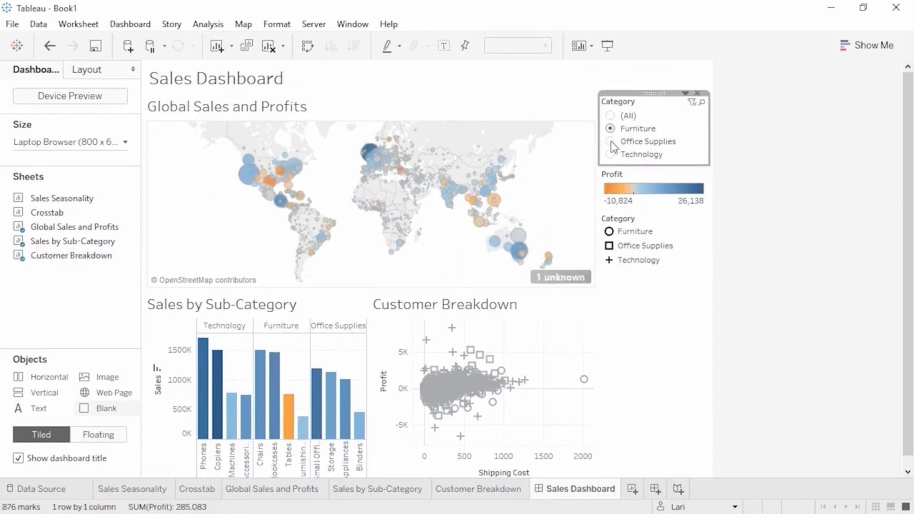
left_click(611, 143)
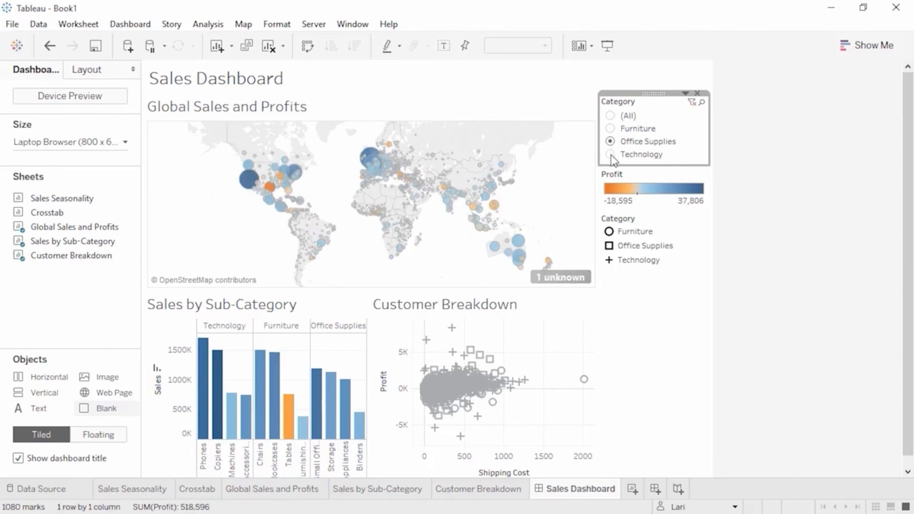
left_click(611, 155)
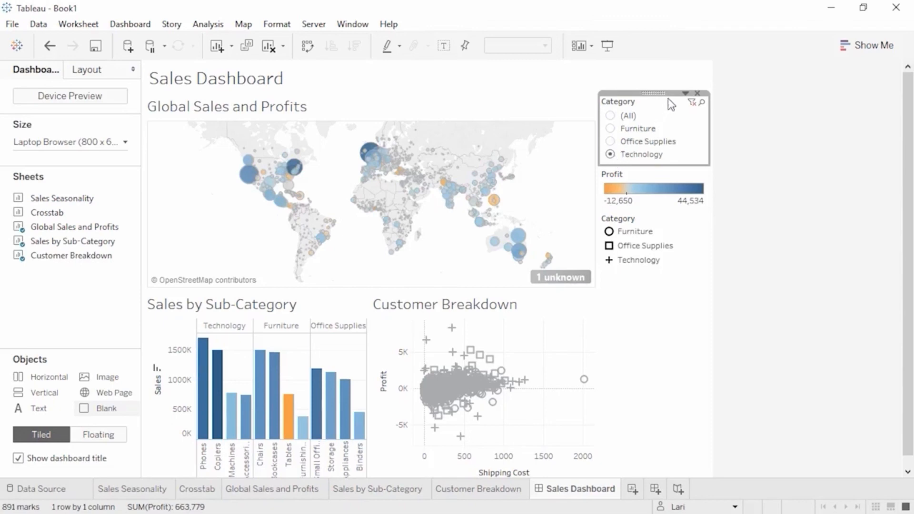
Apply the Category filter to all worksheets using this data source, and set it to (All)
left_click(686, 95)
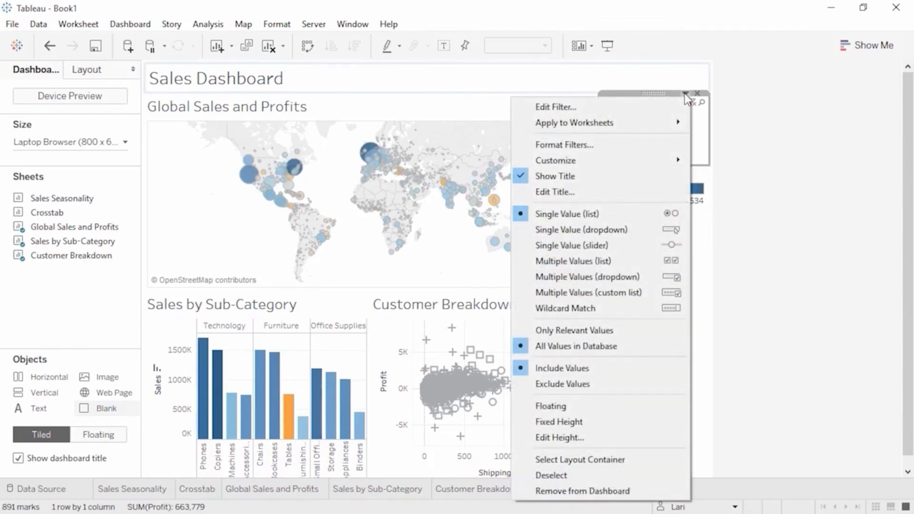
mouse_move(671, 124)
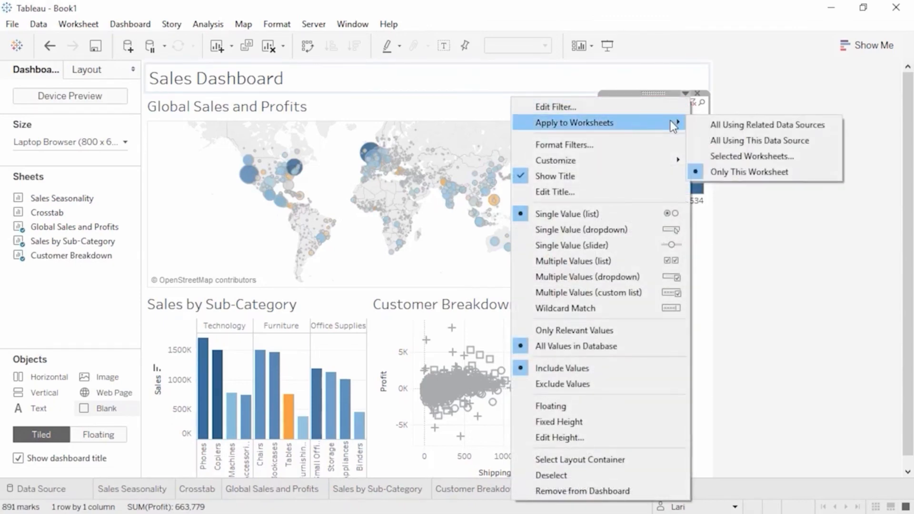
left_click(701, 140)
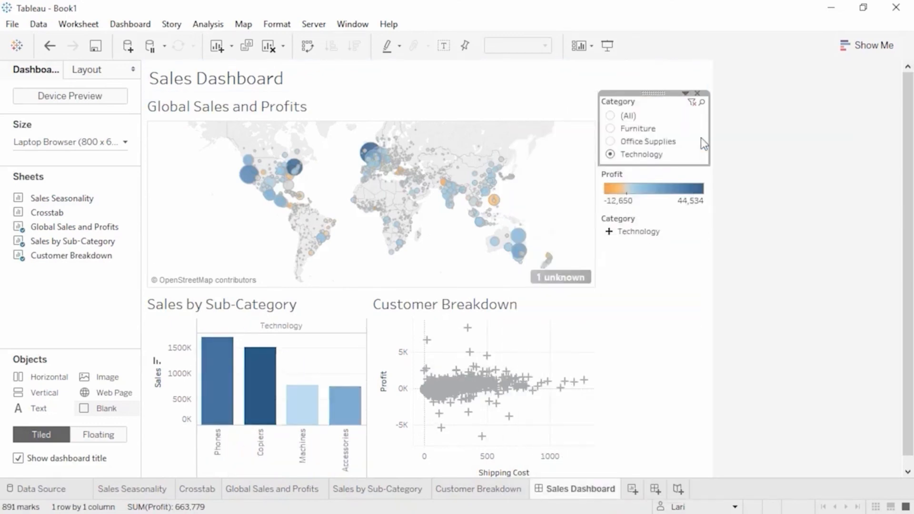
left_click(611, 116)
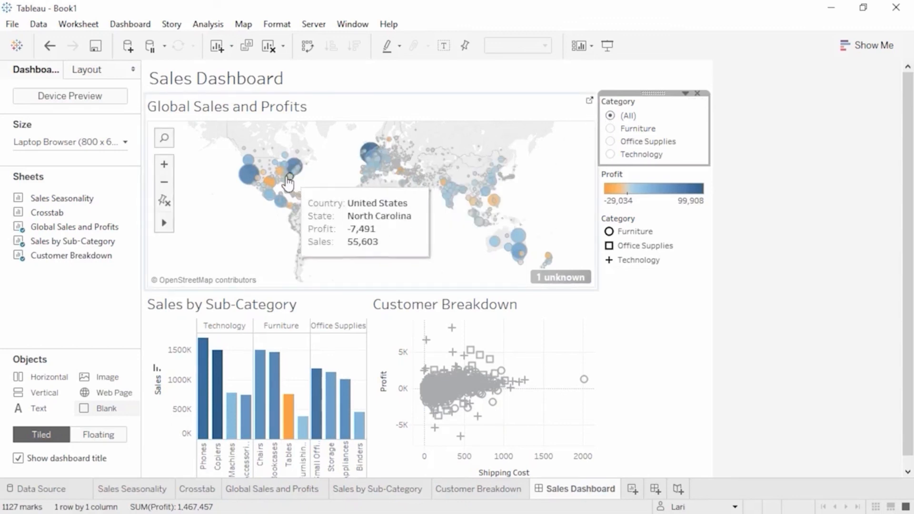
Select the orange mark in the southern United States and use the map as a filter for the dashboard
left_click(269, 183)
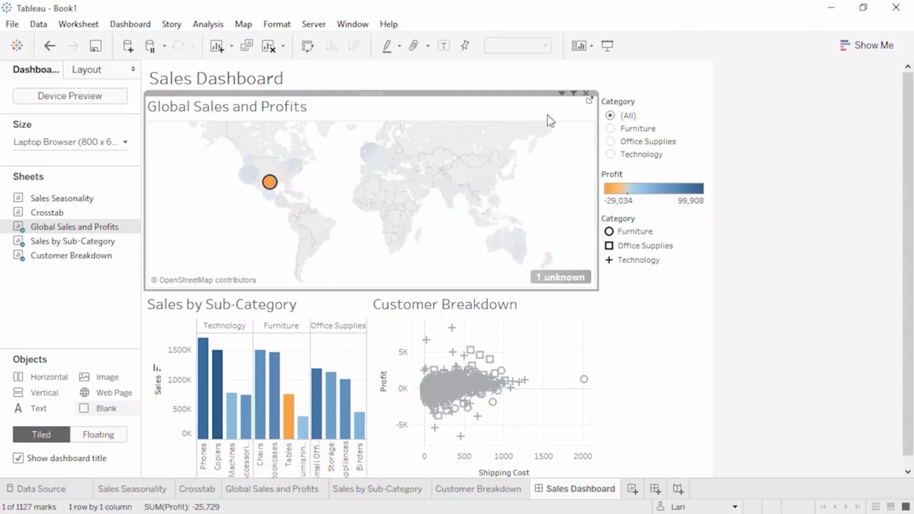
left_click(574, 94)
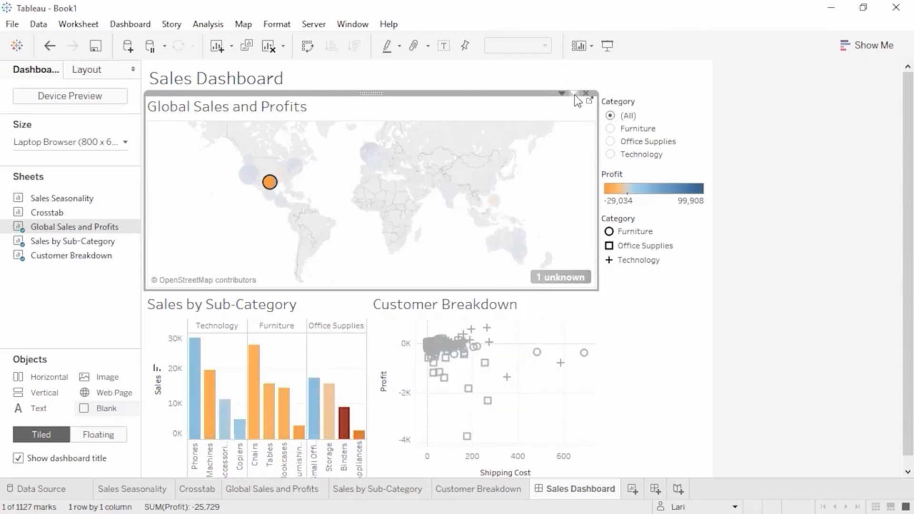